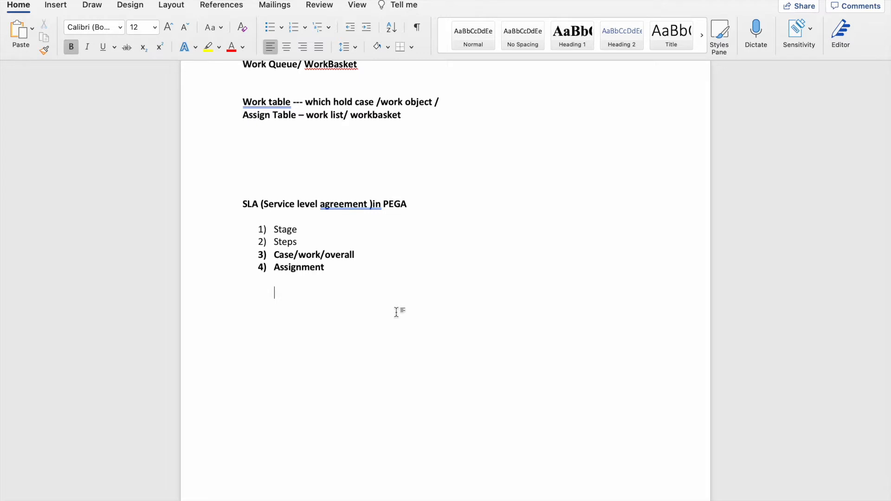
Fix the heading's 'agreement )in' to 'agreement) in' using Word's grammar suggestion
right_click(354, 204)
left_click(404, 217)
left_click(424, 288)
Switch to the Pega Academy SLA page in Chrome and scroll to its top
key("F4")
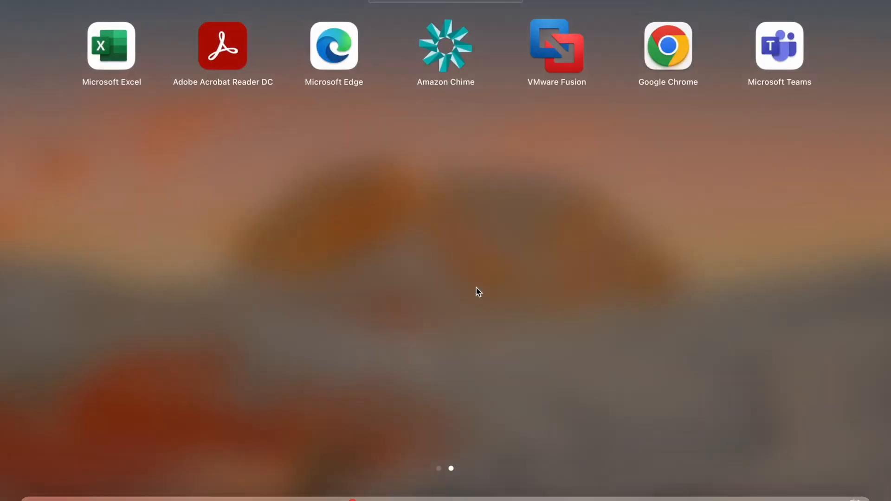
left_click(535, 495)
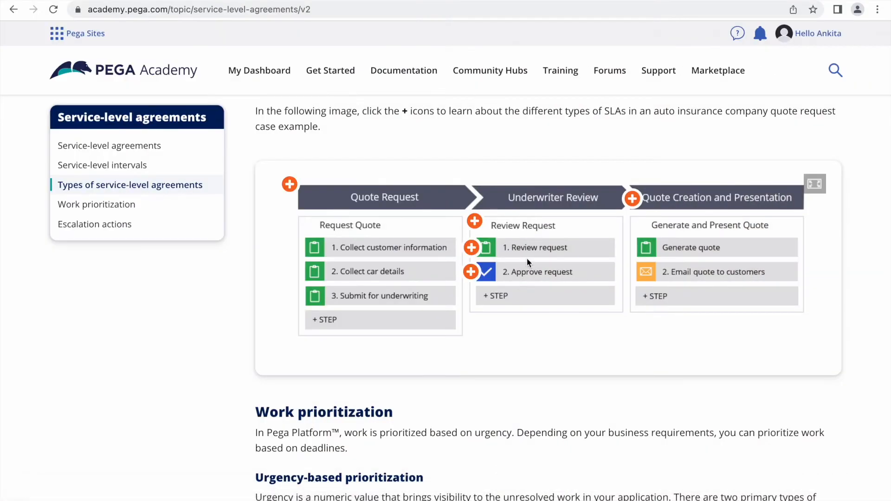
scroll(557, 258, "up", 15)
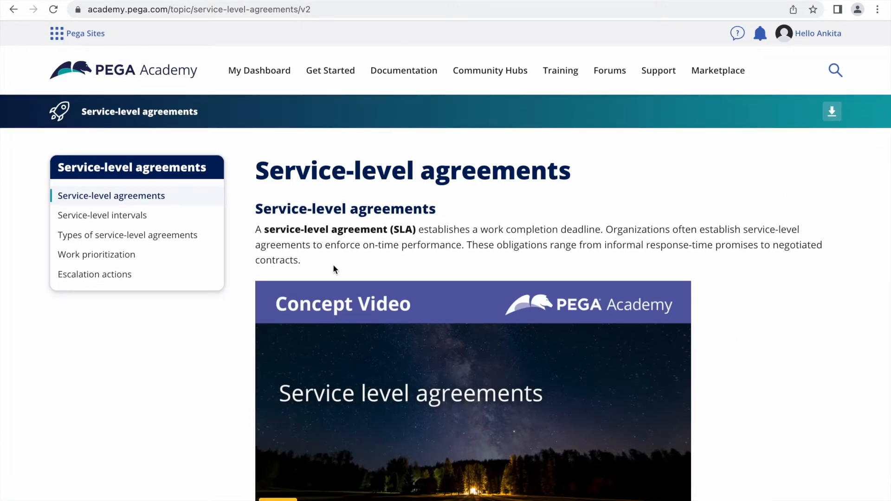
Highlight the SLA definition paragraph and its work-completion deadline phrase while reading them
left_click_drag(308, 259, 259, 230)
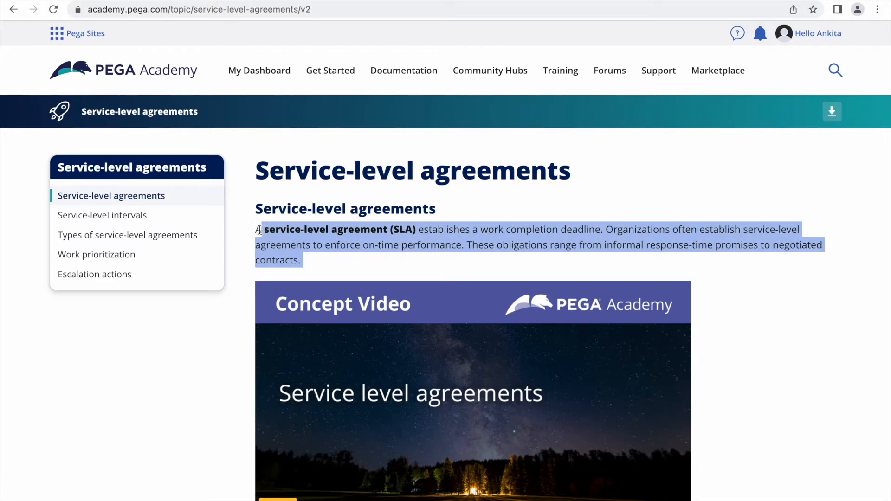
left_click(301, 246)
left_click_drag(311, 262, 254, 228)
left_click(349, 264)
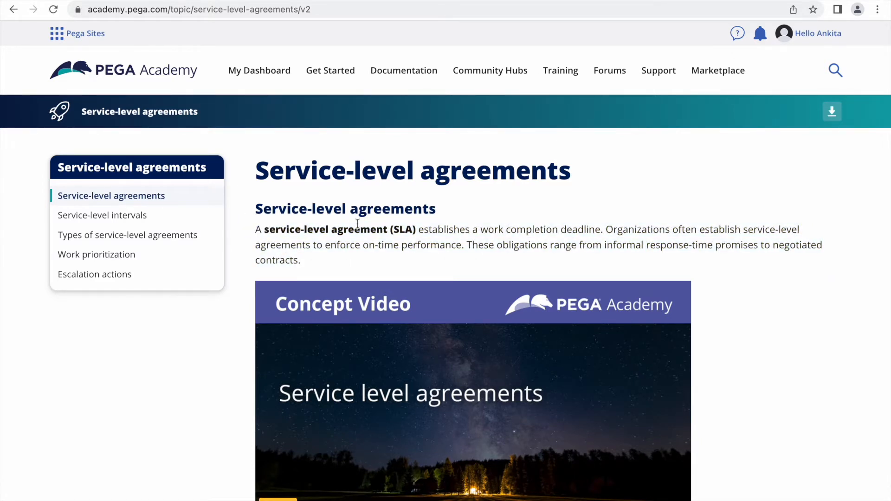
left_click_drag(427, 230, 602, 236)
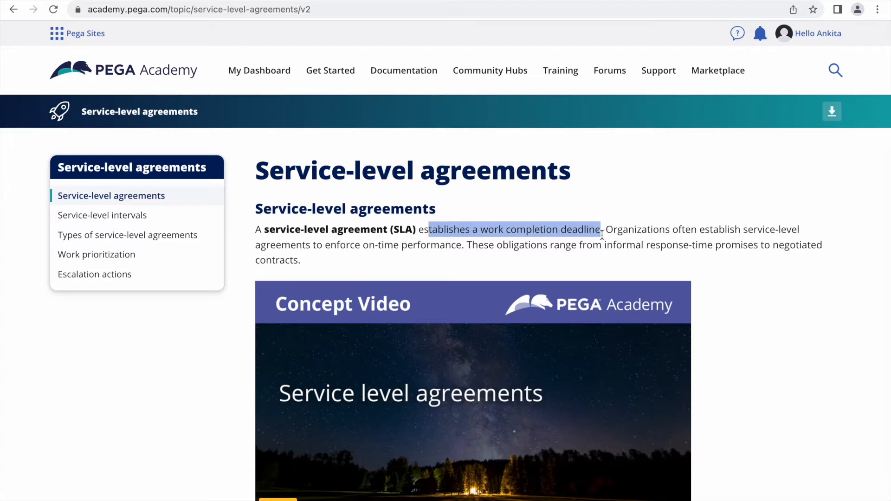
left_click(625, 239)
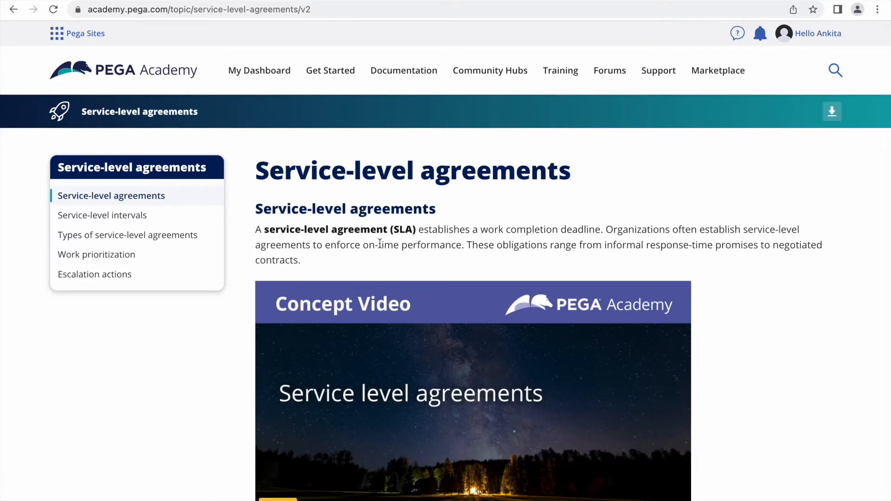
left_click_drag(312, 261, 256, 236)
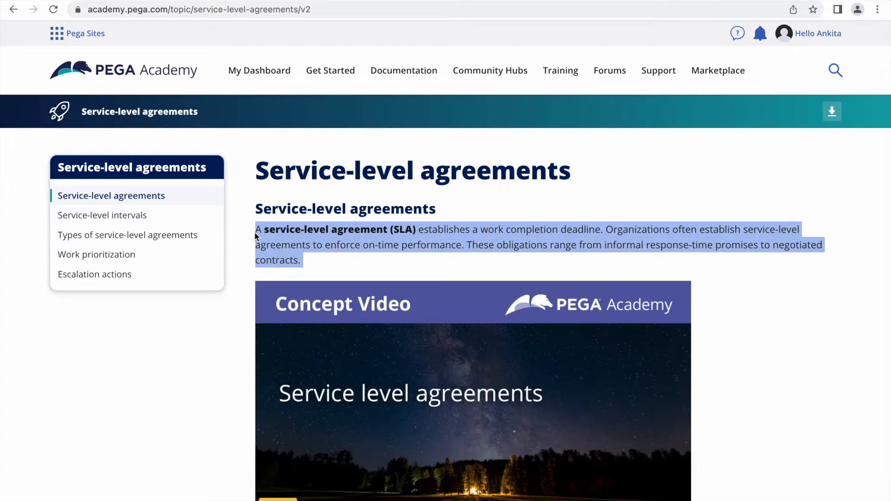
left_click(327, 261)
key("F4")
Back in Word, select the Stage, Steps, Case/work/overall and Assignment list items in turn
left_click(510, 498)
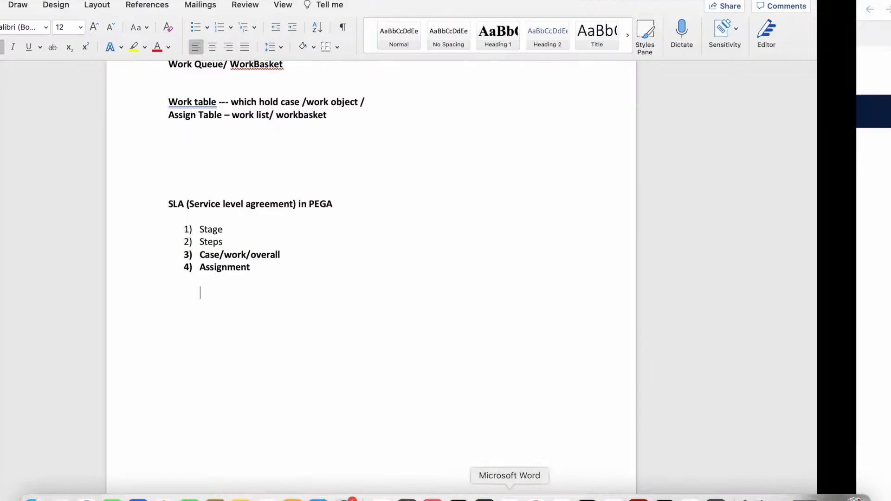
left_click_drag(335, 268, 280, 230)
triple_click(289, 232)
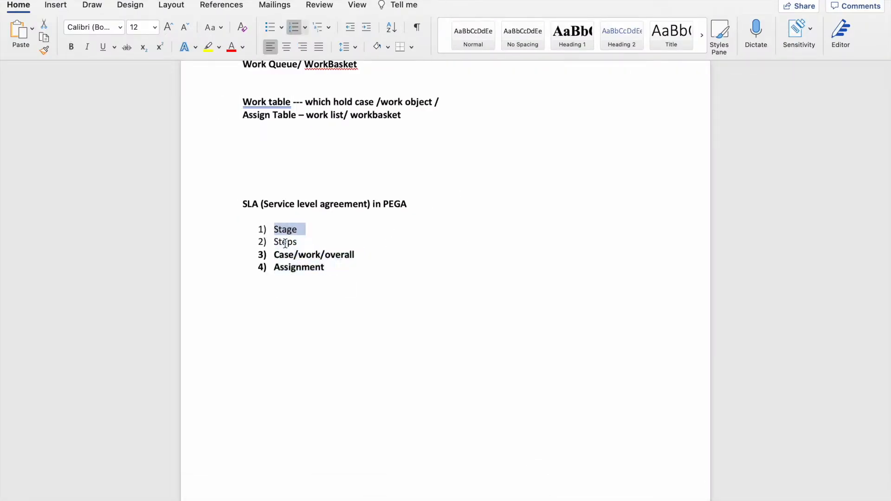
triple_click(286, 242)
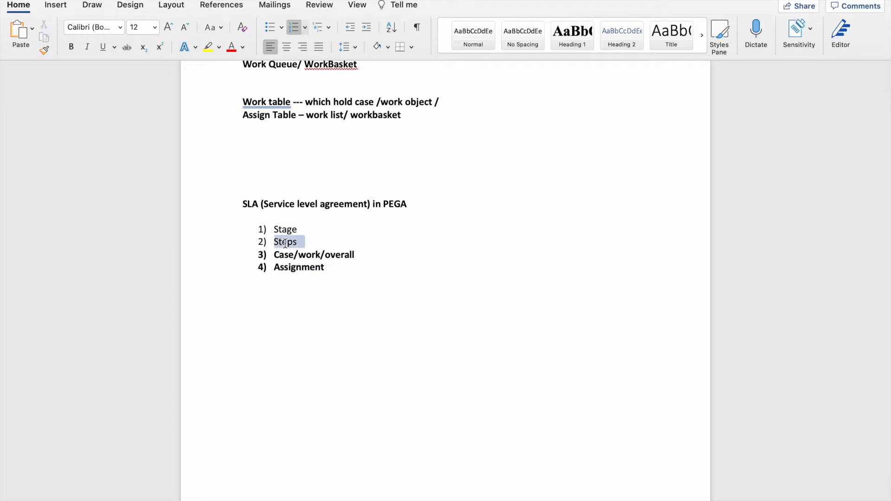
double_click(339, 255)
left_click(367, 255)
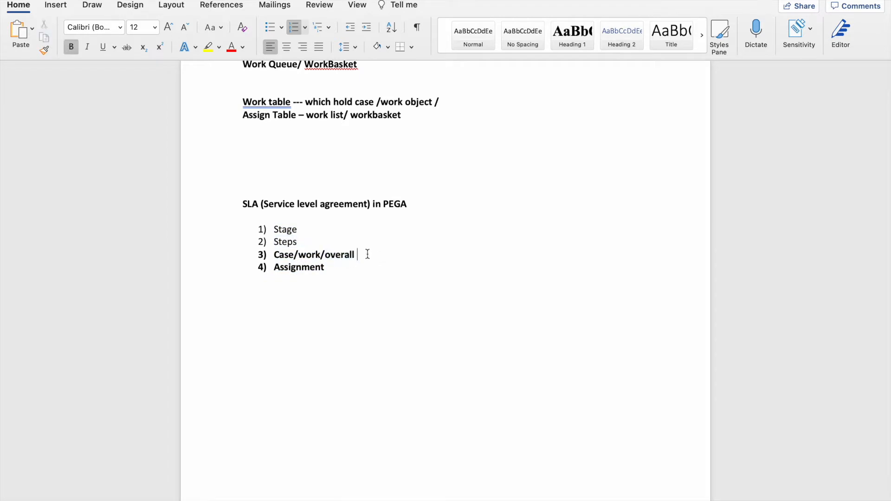
triple_click(302, 269)
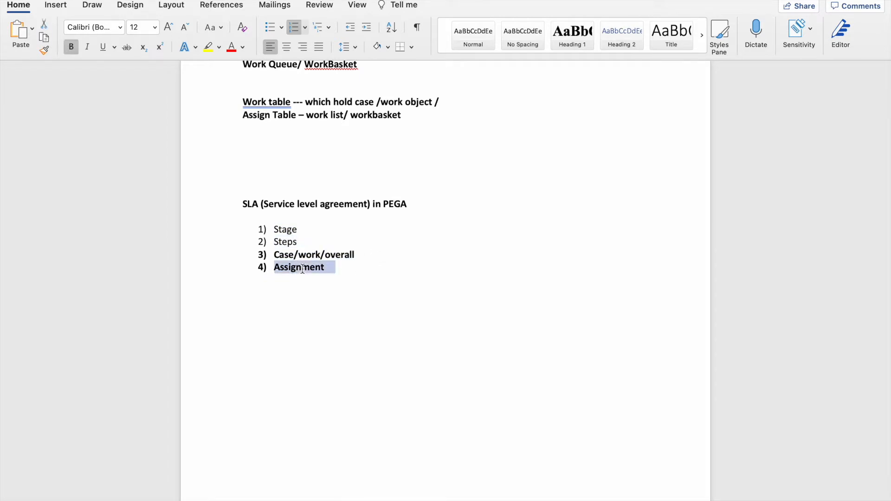
left_click(371, 279)
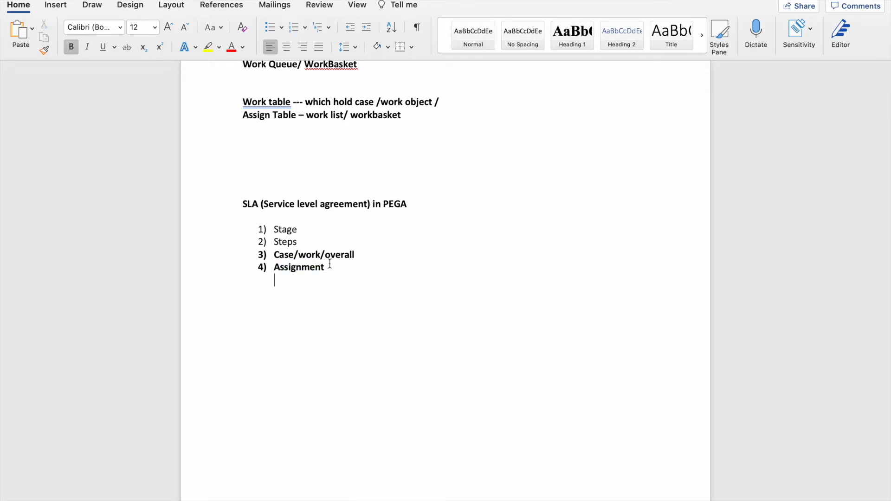
left_click_drag(332, 265, 261, 225)
left_click(341, 288)
left_click_drag(328, 268, 279, 256)
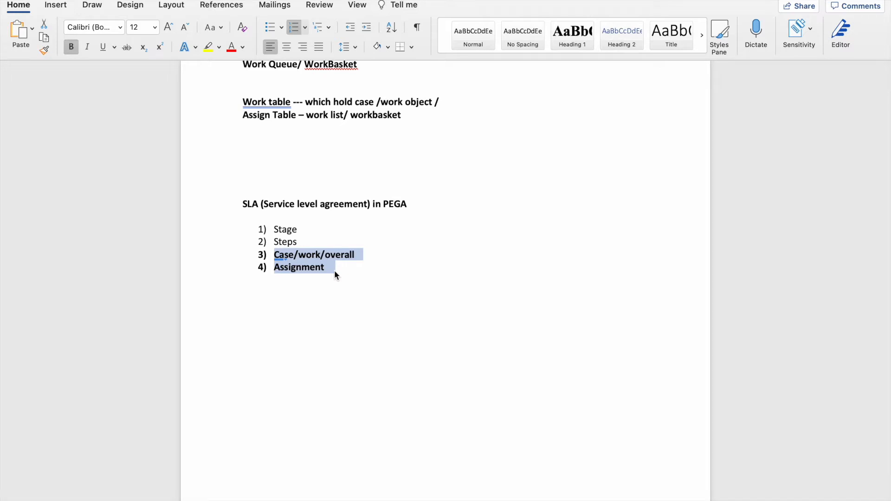
On the SLA-types diagram, swap the case-level explanation for the stage-level one on Quote Creation and Presentation
key("F4")
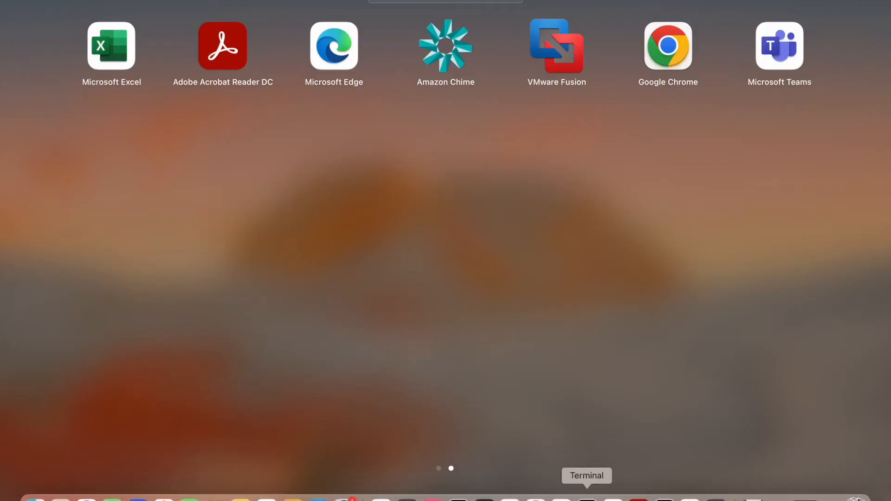
left_click(537, 498)
scroll(515, 378, "down", 10)
scroll(516, 379, "down", 15)
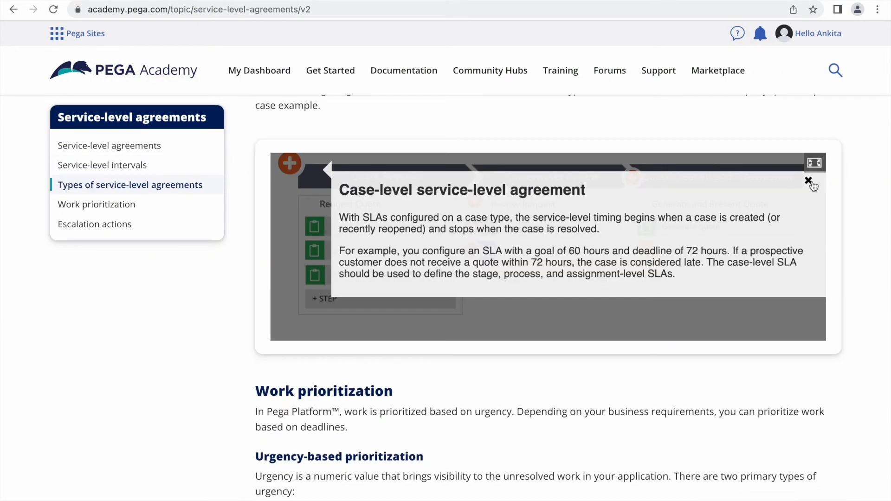
left_click(809, 181)
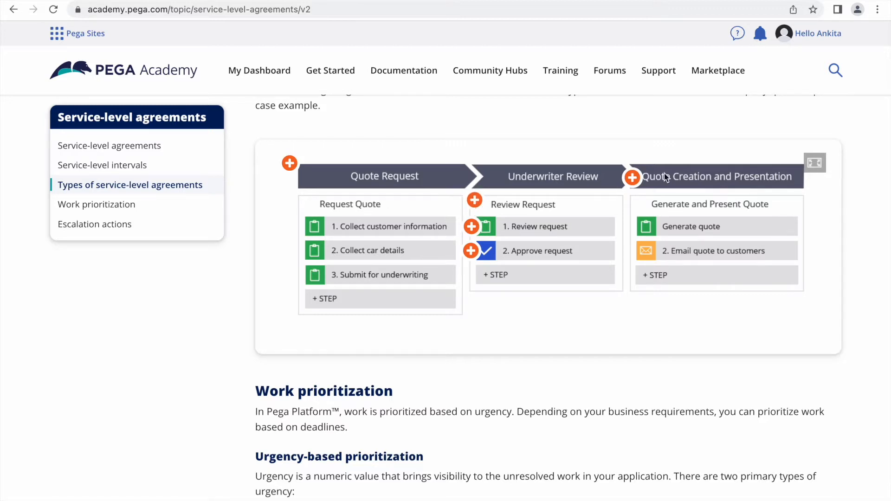
left_click(632, 177)
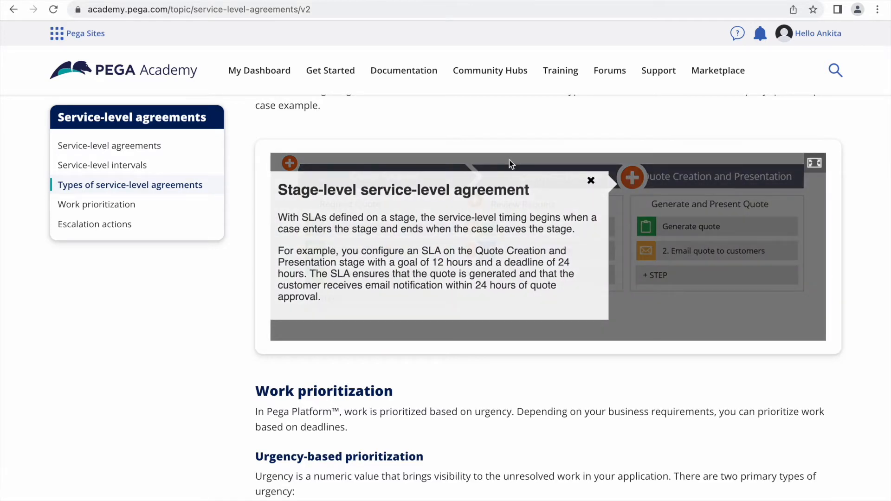
Close the stage-level explanation and open Review Request's process-level one (24-hour goal, 48-hour deadline)
left_click(591, 182)
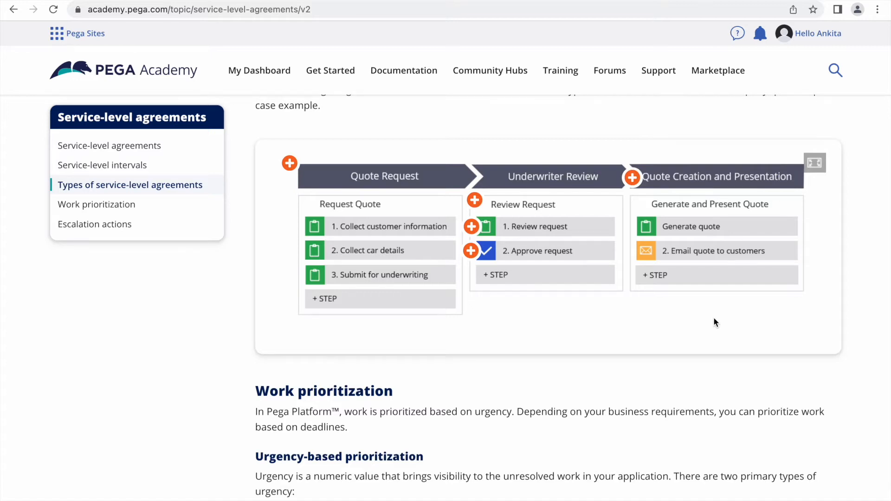
left_click(634, 180)
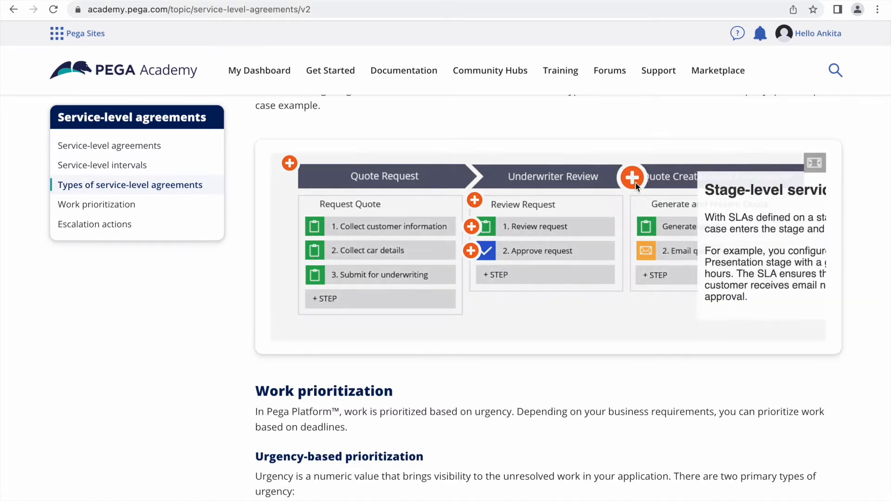
left_click(591, 180)
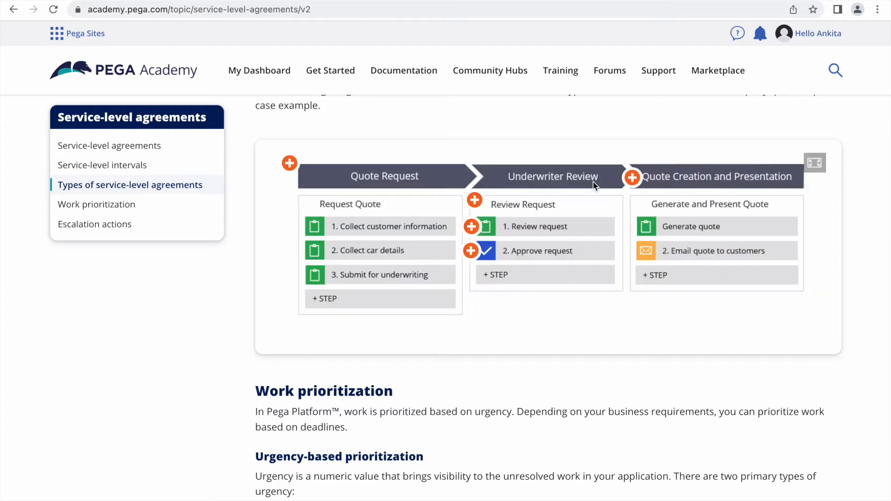
left_click(474, 201)
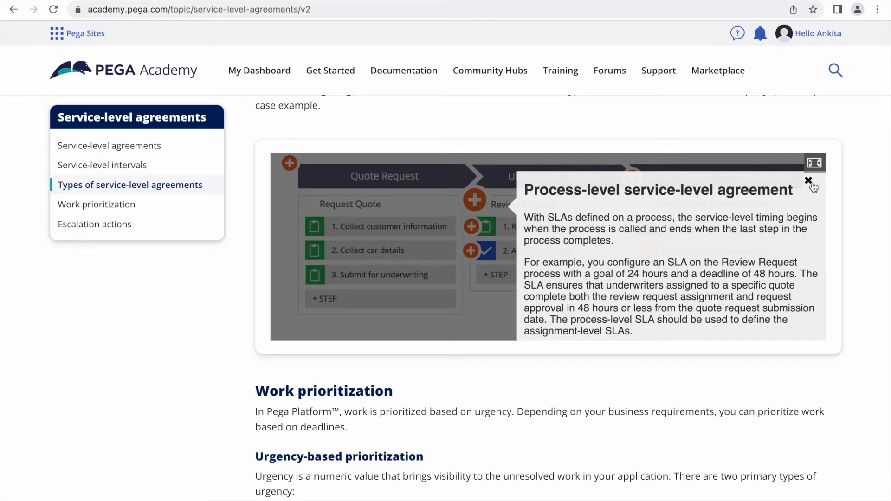
Swap in the assignment-level explanation for '1. Review request' (12-hour goal, 24-hour deadline)
left_click(808, 181)
left_click(472, 227)
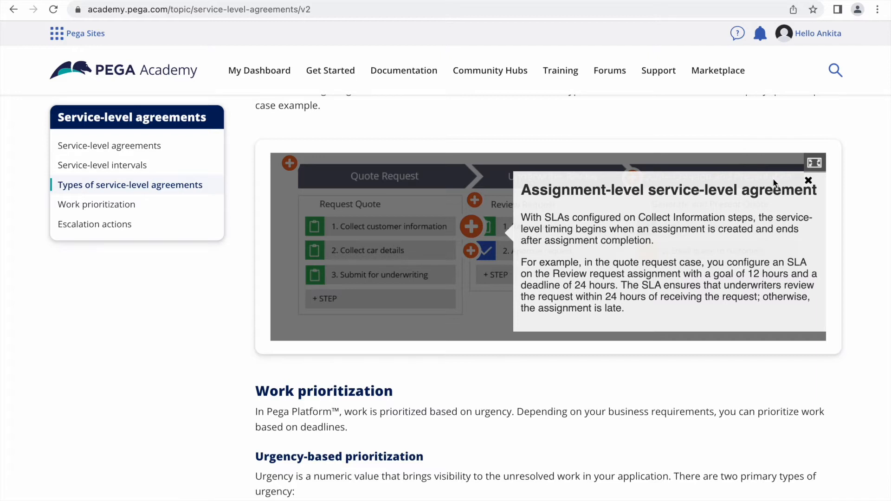
Close the assignment-level explanation and go to the 'Edit case type: Leave App' tab
left_click(808, 180)
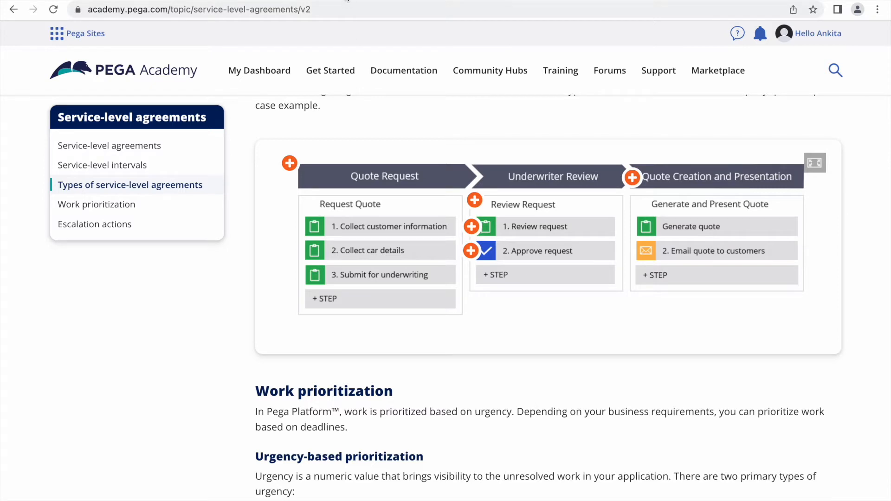
left_click(347, 1)
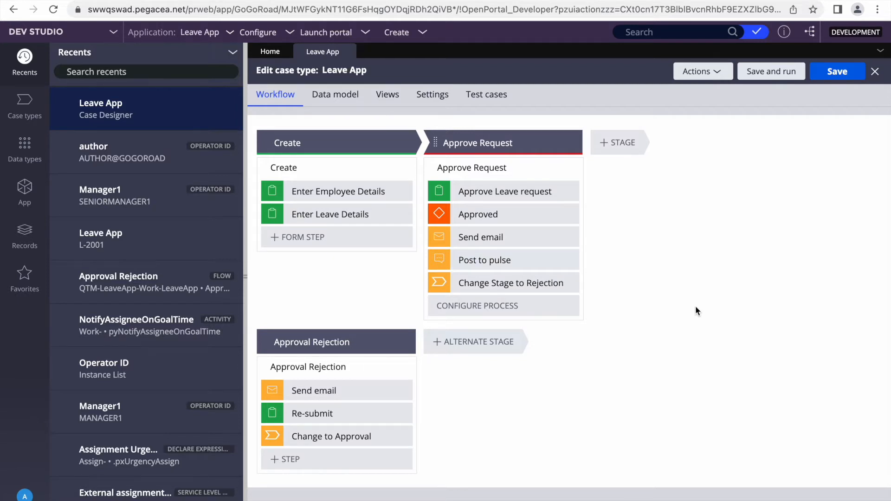
Review the Approve Request process's goal and deadline SLA choices, leaving it at Never
left_click(456, 171)
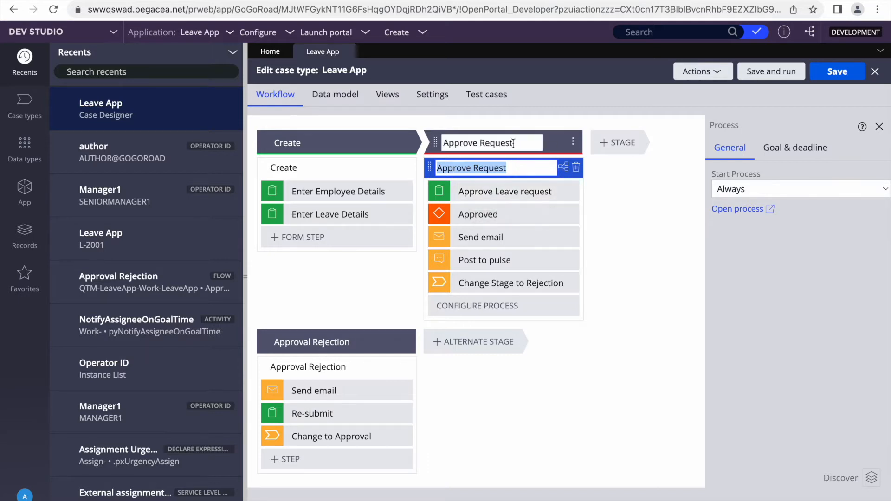
left_click(821, 148)
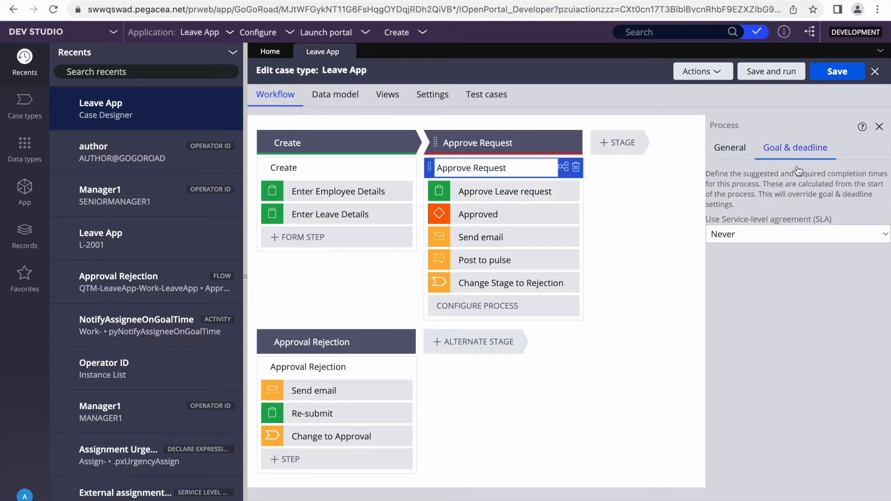
left_click(757, 235)
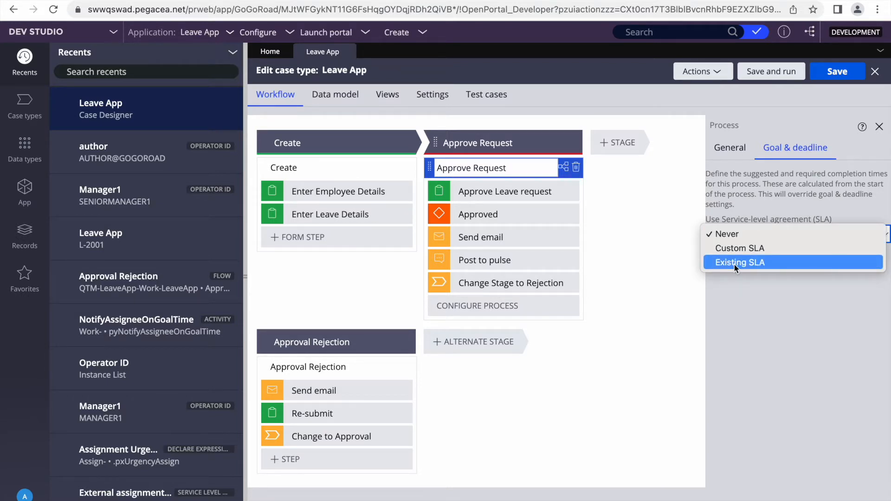
left_click(650, 302)
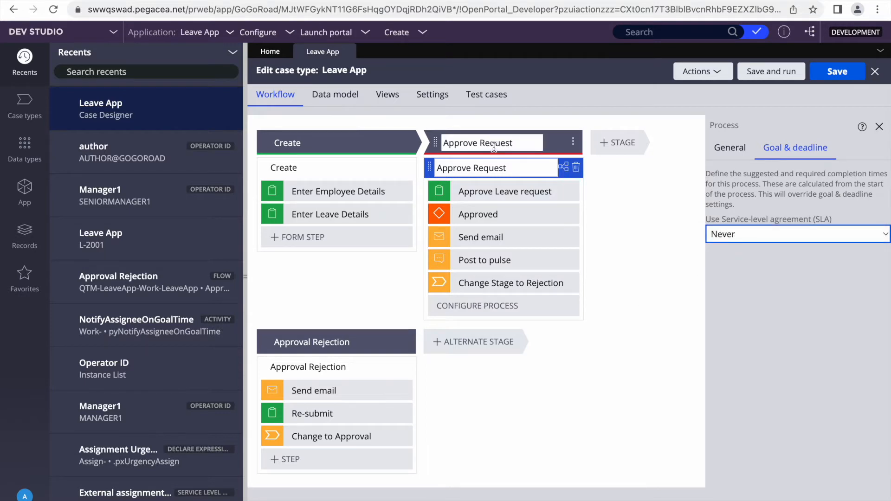
Review the Approve Request stage's SLA choices, keeping the SLA at Never
left_click(493, 146)
left_click(827, 156)
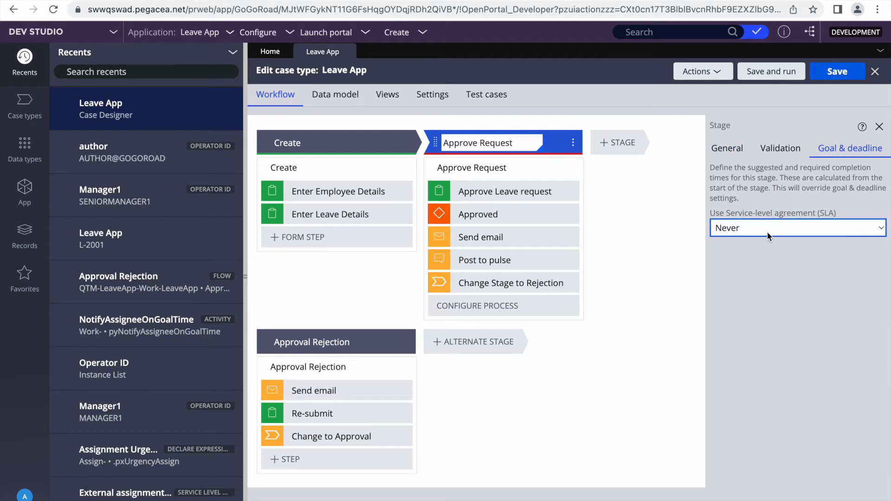
left_click(767, 232)
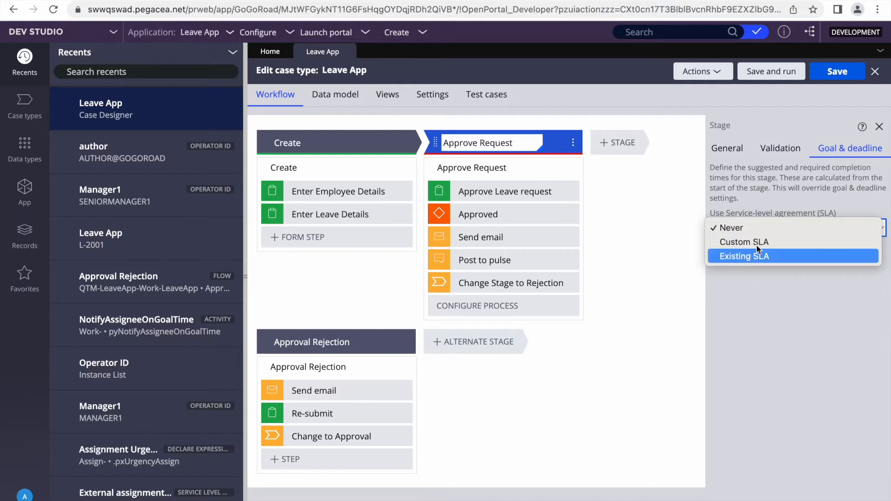
left_click(734, 315)
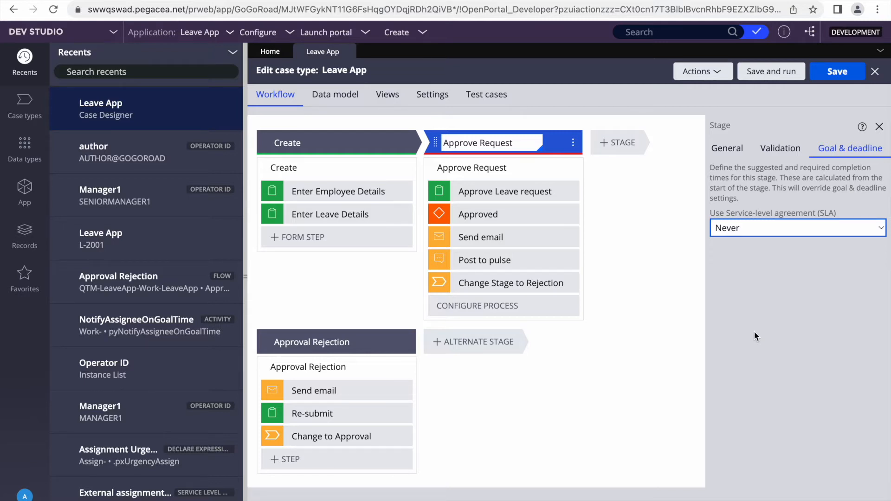
Show the Approve Leave request step's General properties, routed to Manager1 by user name
left_click(506, 191)
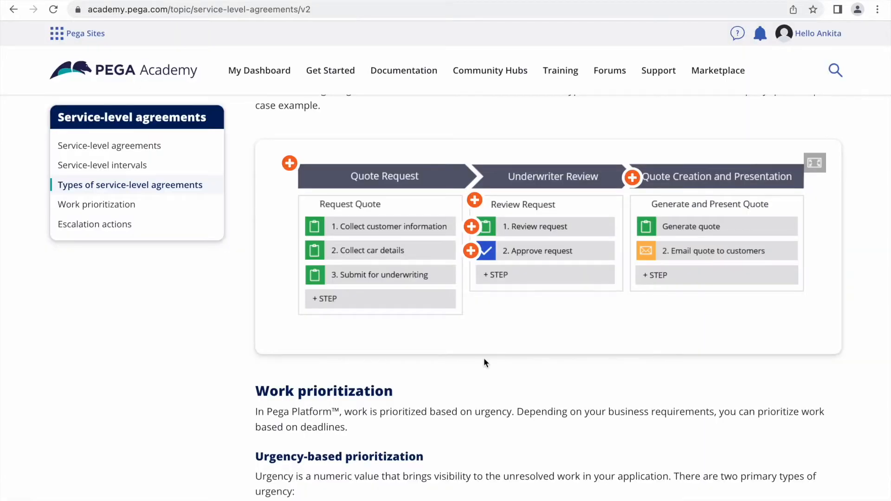
Scroll past the per-interval urgency paragraph up to the lesson's Work prioritization section
scroll(484, 358, "down", 10)
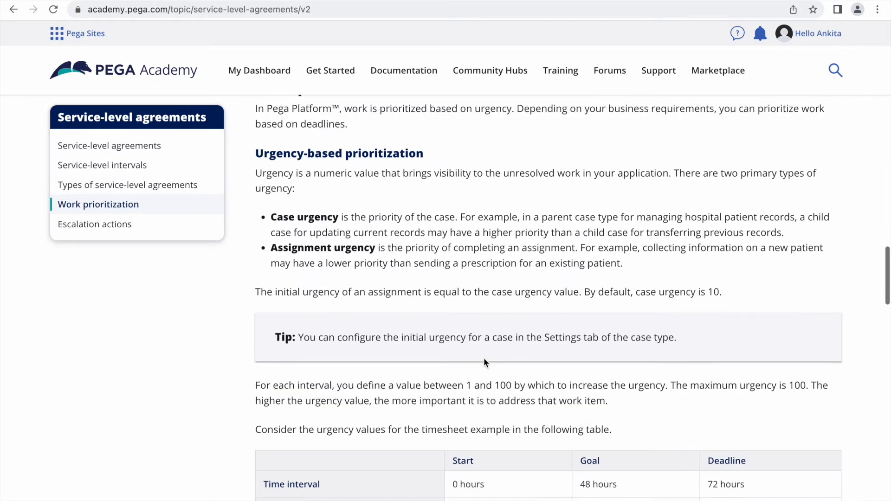
scroll(425, 288, "up", 3)
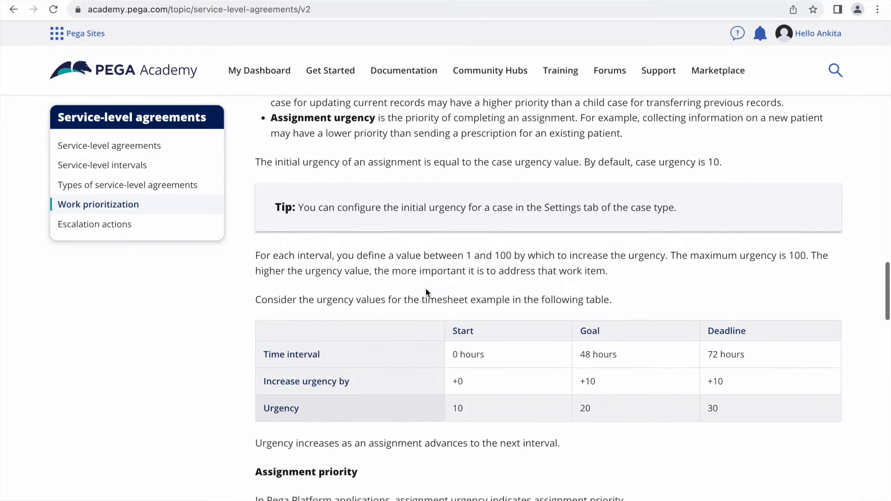
triple_click(376, 262)
scroll(376, 262, "up", 3)
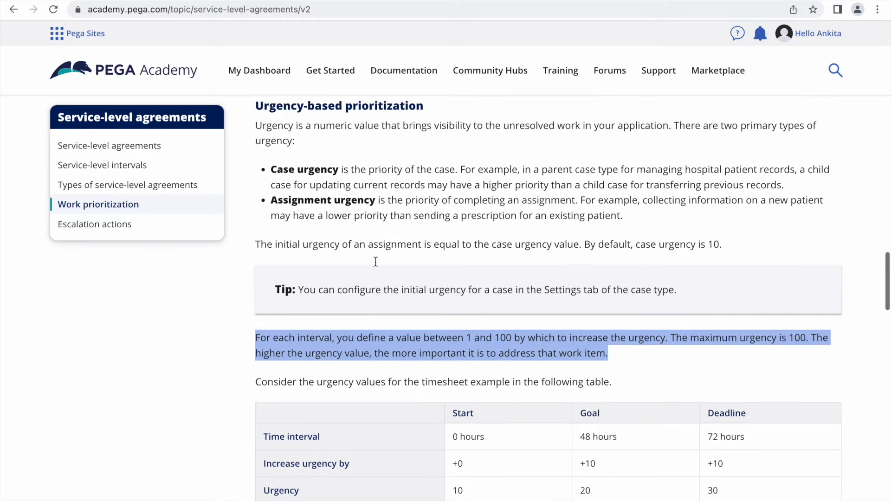
scroll(442, 216, "up", 5)
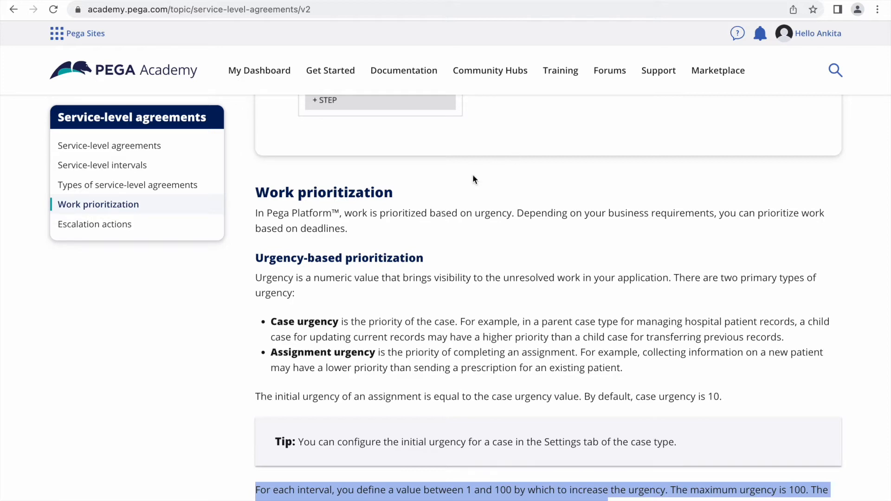
scroll(417, 249, "down", 1)
triple_click(319, 272)
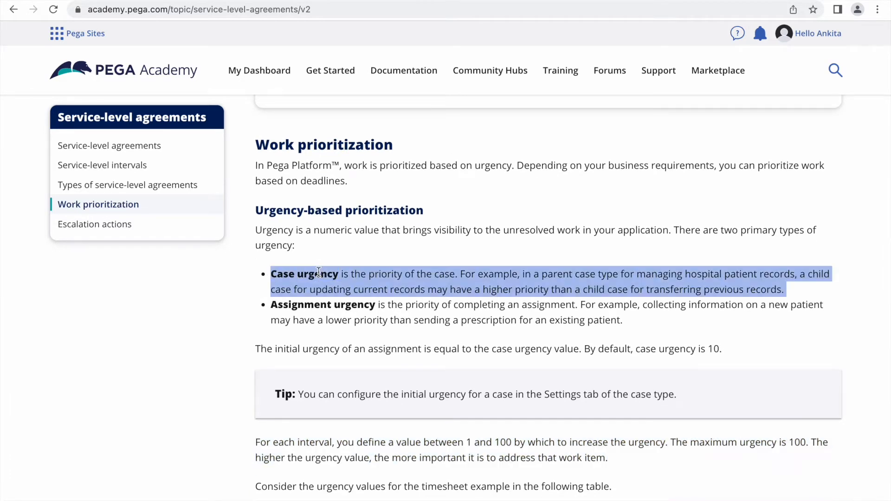
left_click(479, 285)
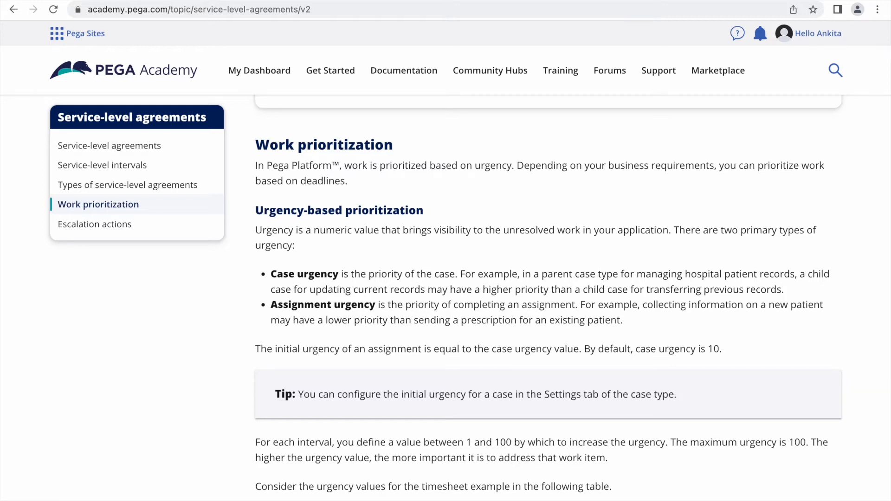
double_click(290, 276)
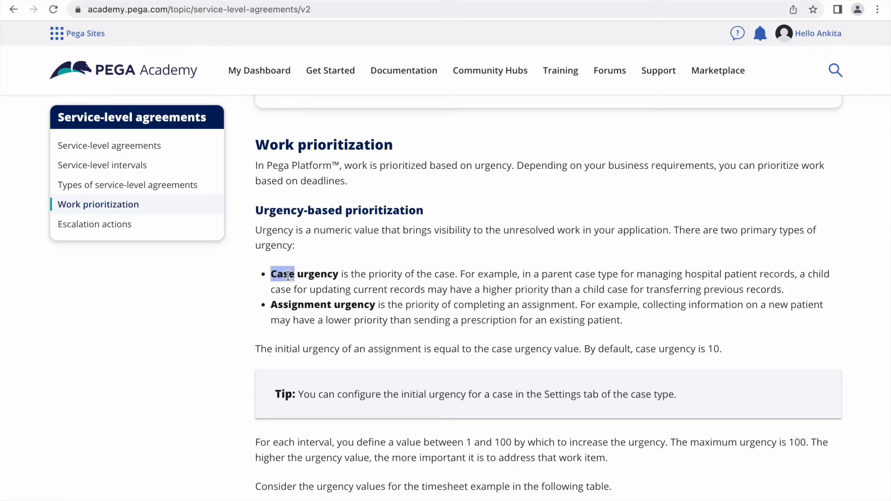
double_click(335, 304)
left_click(298, 274)
triple_click(298, 274)
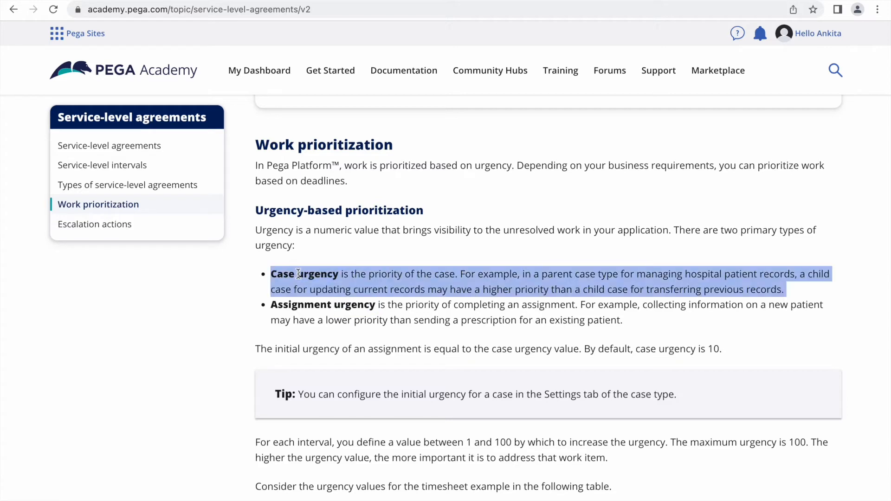
left_click(425, 285)
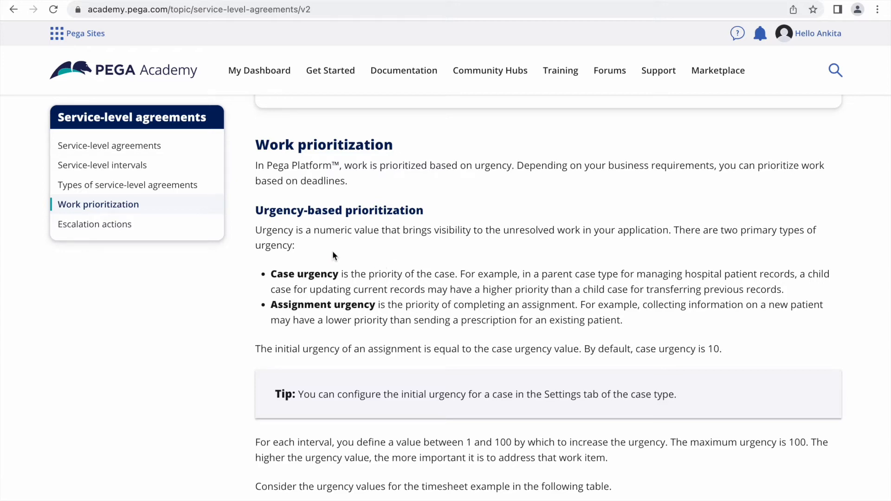
triple_click(265, 230)
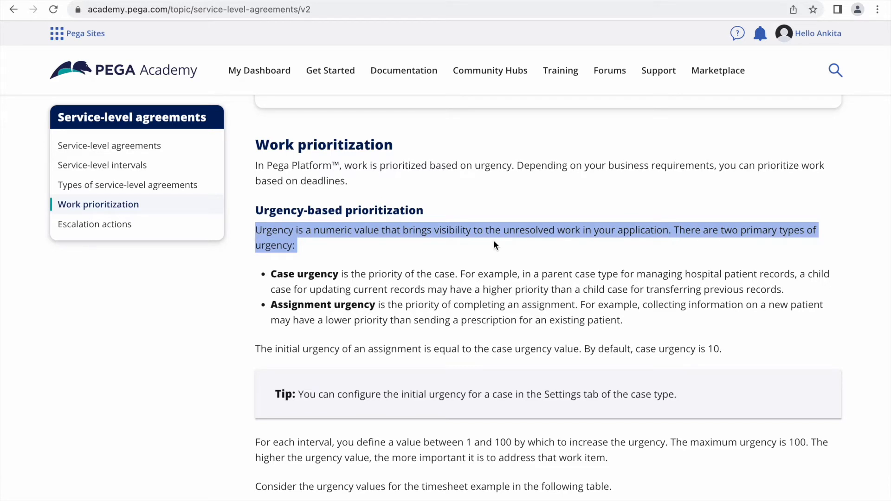
left_click(418, 244)
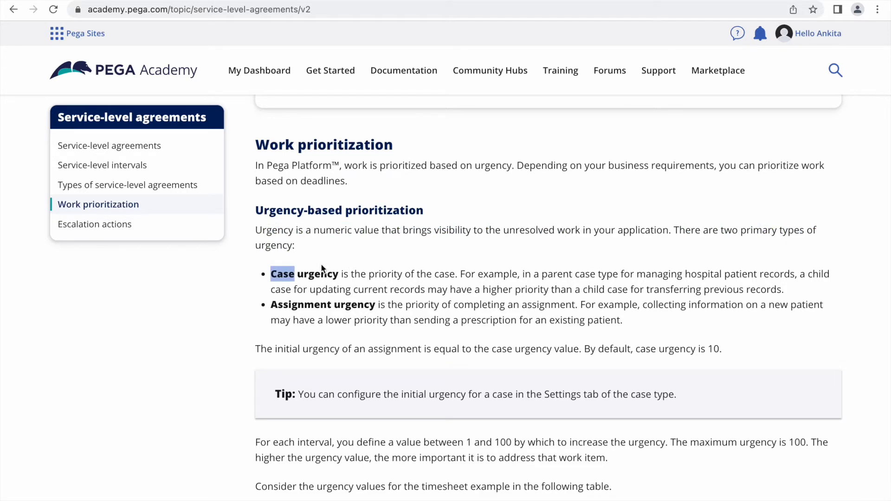
double_click(310, 271)
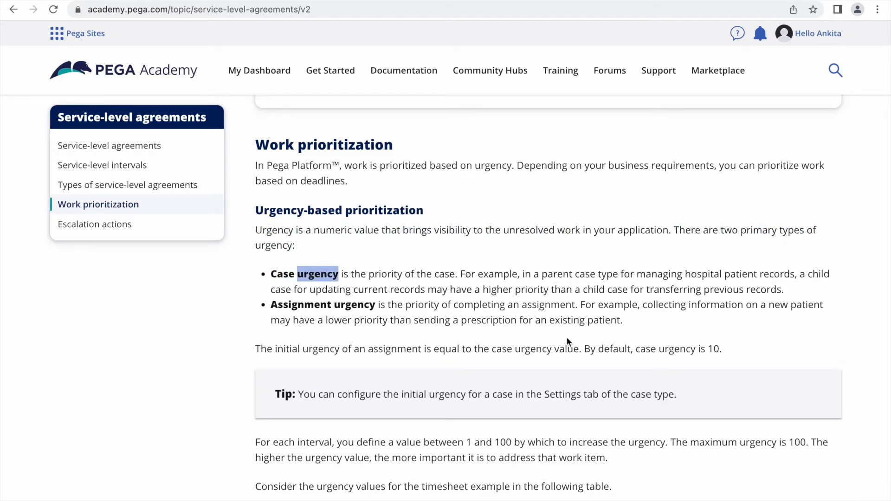
left_click_drag(627, 320, 255, 272)
left_click(283, 273)
triple_click(283, 273)
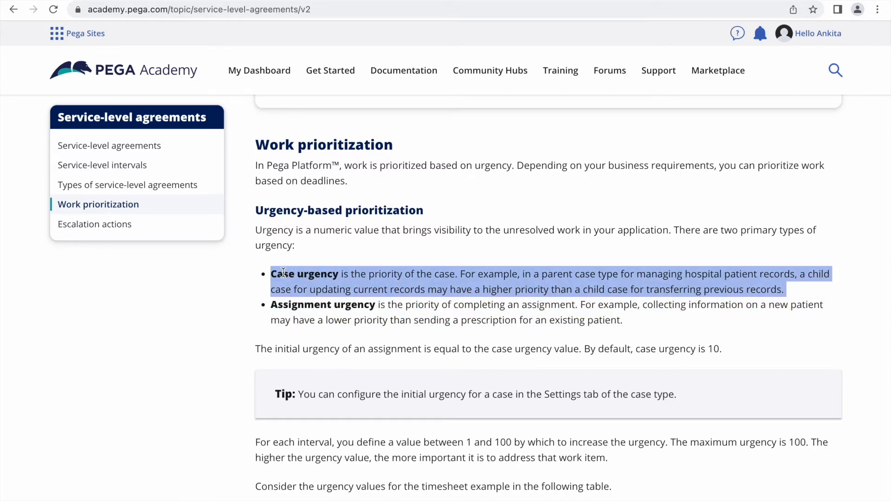
triple_click(294, 304)
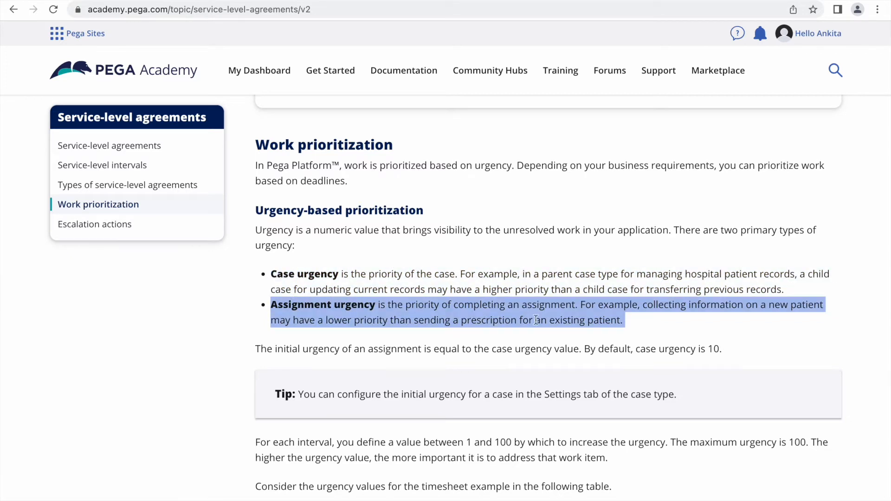
left_click(625, 335)
scroll(625, 336, "down", 3)
double_click(367, 239)
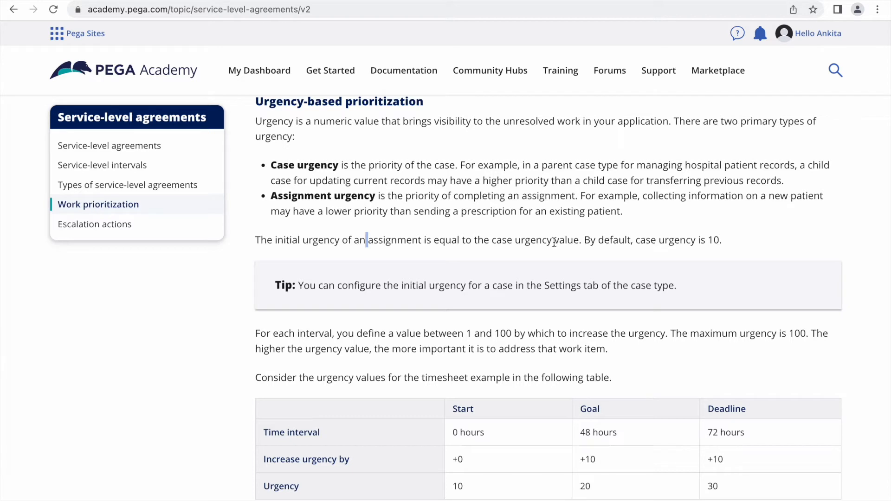
triple_click(695, 238)
left_click(695, 238)
scroll(695, 238, "down", 2)
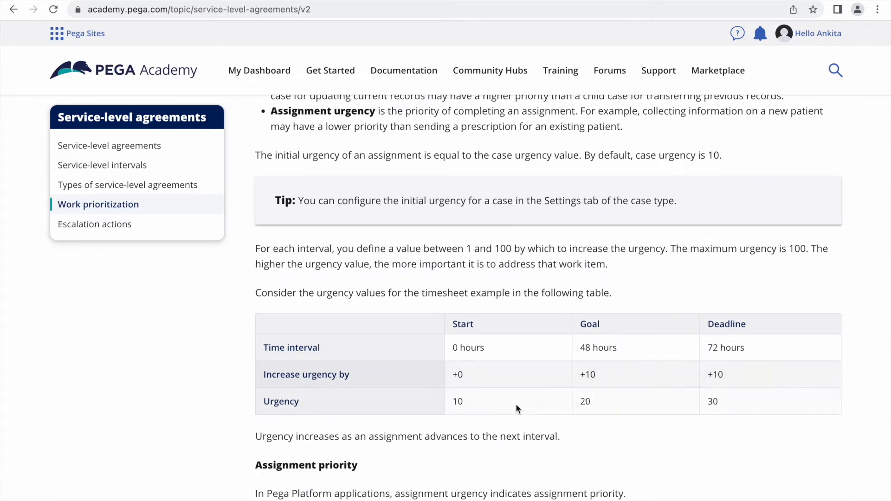
double_click(460, 323)
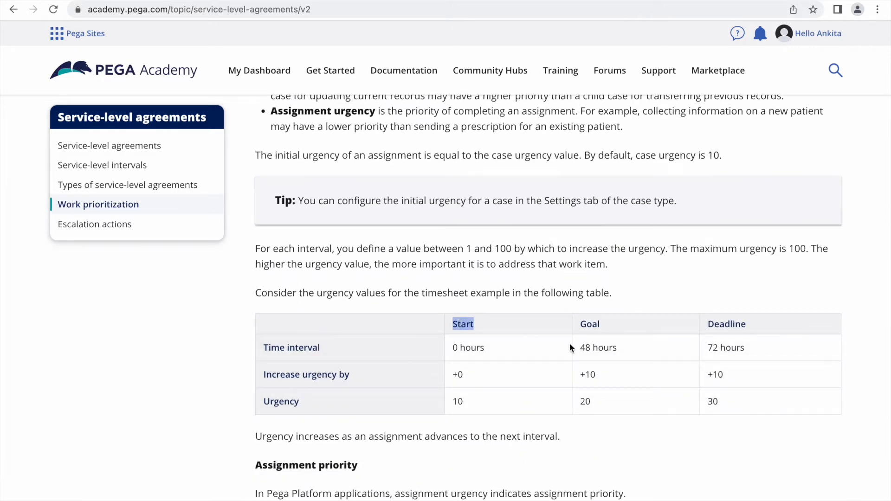
double_click(591, 324)
double_click(719, 324)
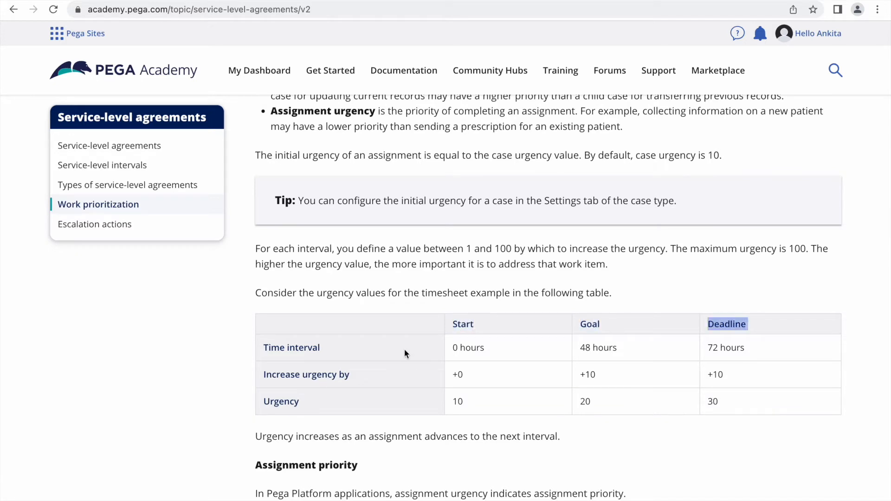
double_click(470, 347)
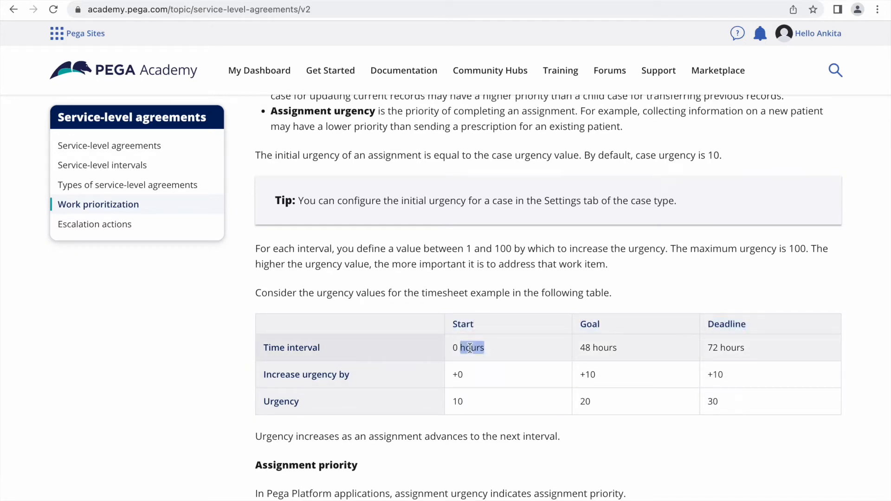
left_click_drag(586, 348, 620, 348)
left_click_drag(719, 348, 717, 344)
triple_click(717, 345)
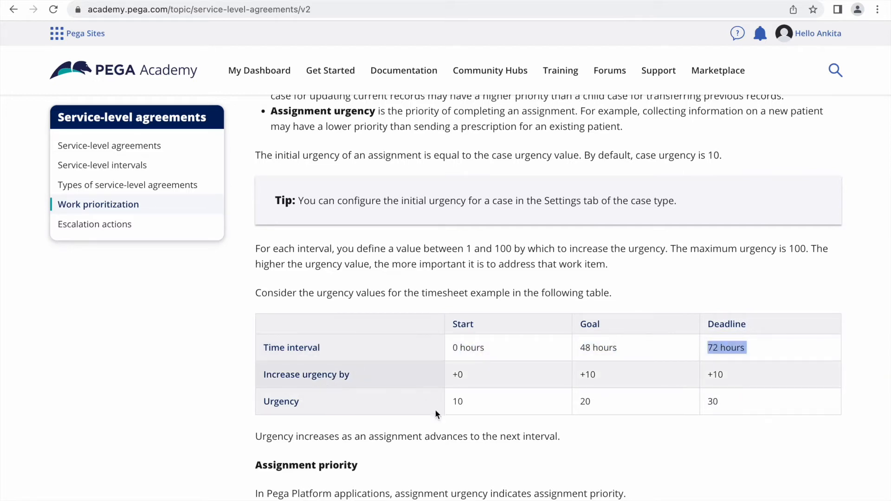
left_click(675, 154)
triple_click(675, 155)
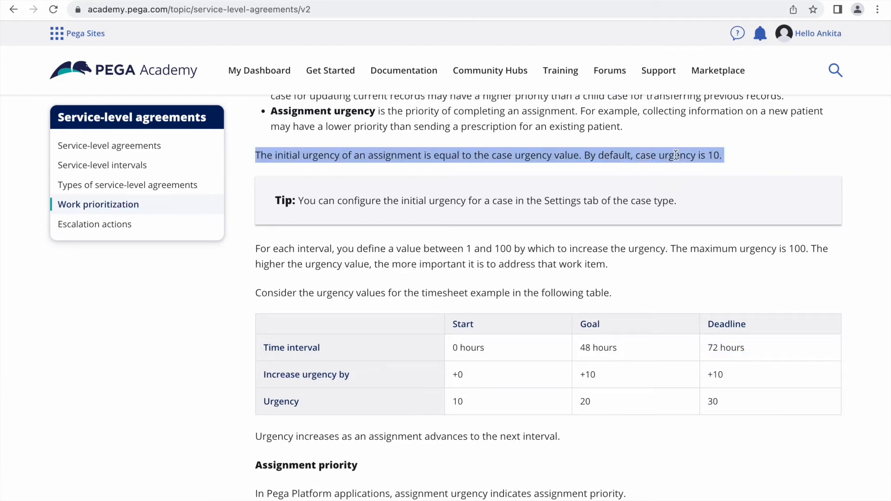
double_click(459, 375)
double_click(457, 402)
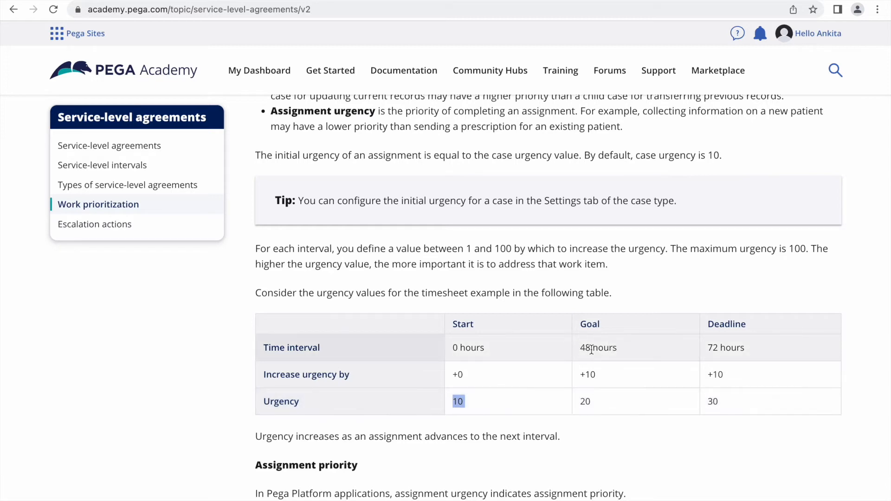
double_click(589, 374)
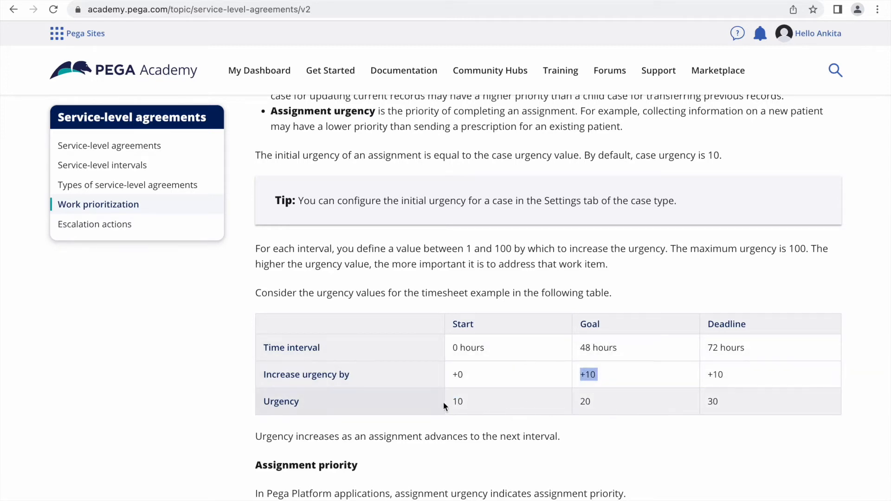
double_click(457, 402)
double_click(588, 375)
double_click(585, 402)
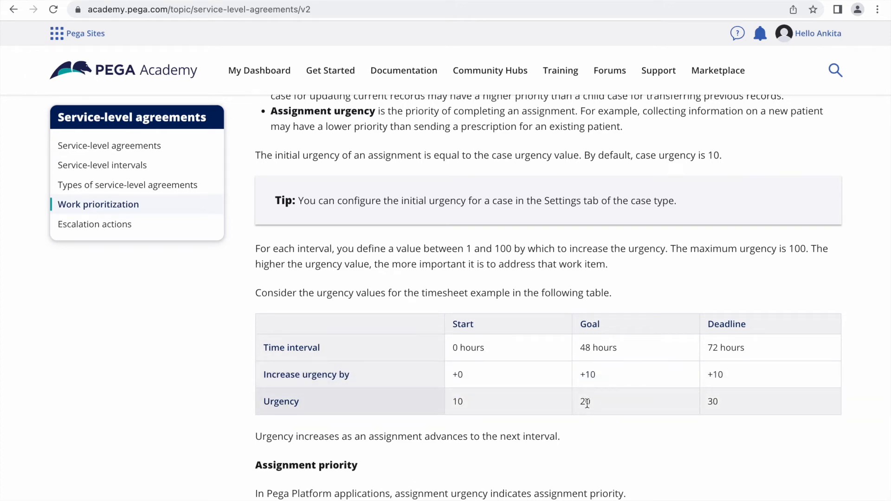
double_click(718, 375)
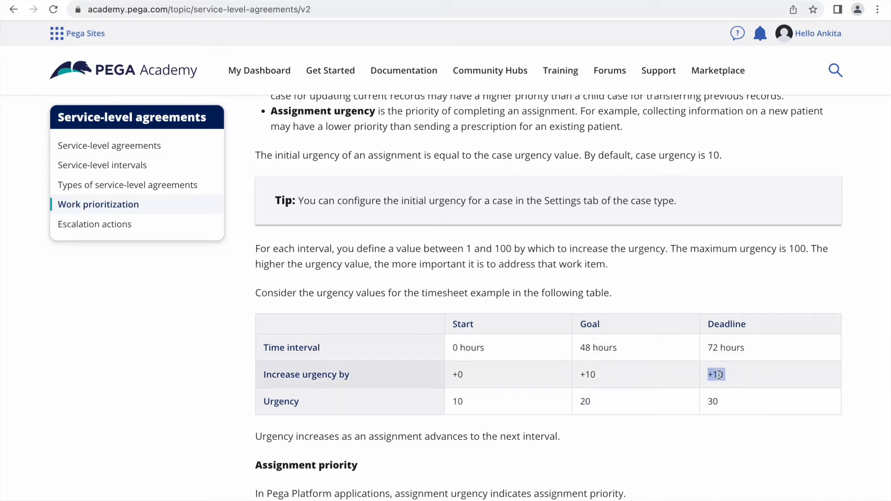
double_click(586, 402)
double_click(713, 401)
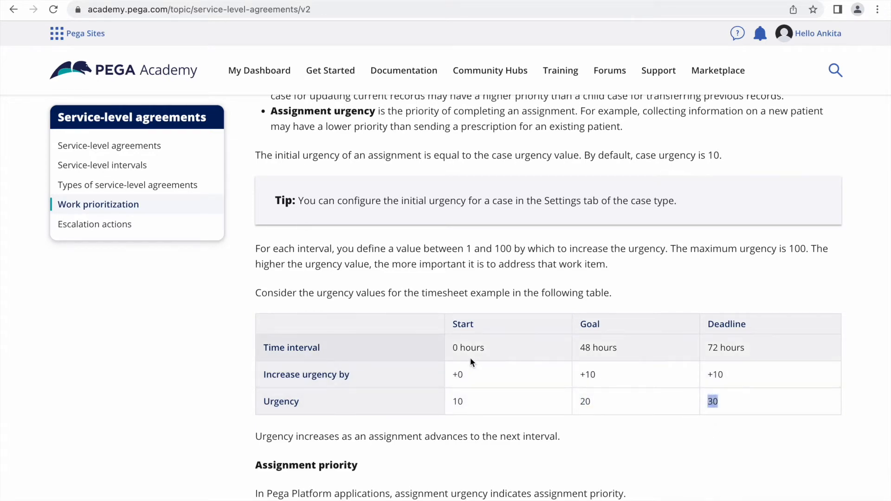
left_click_drag(757, 348, 448, 350)
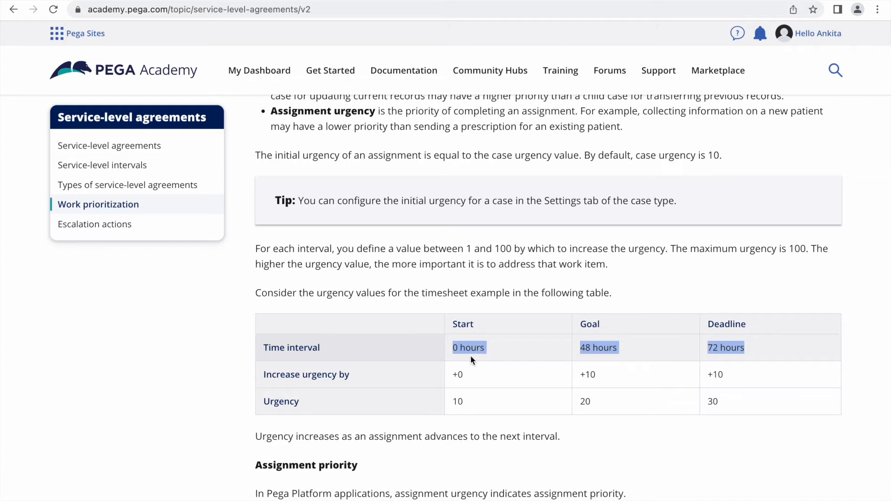
double_click(467, 349)
triple_click(467, 349)
triple_click(468, 349)
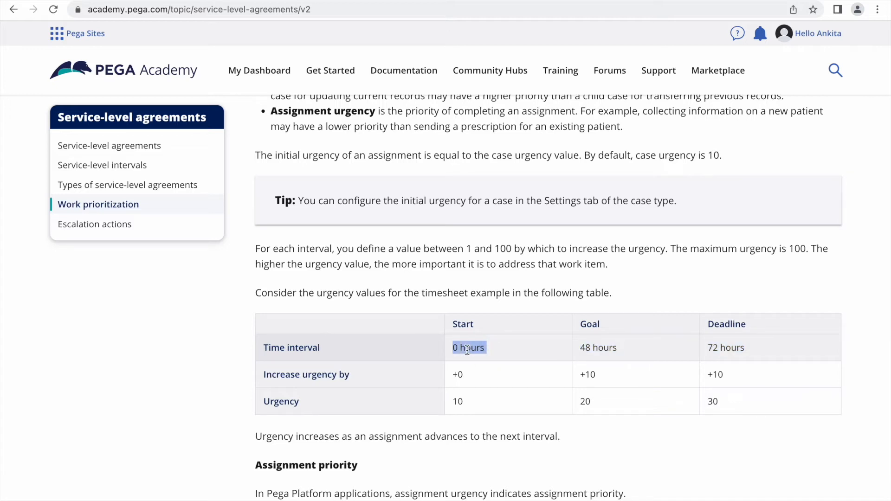
double_click(596, 347)
triple_click(473, 346)
double_click(474, 346)
left_click(590, 348)
triple_click(589, 349)
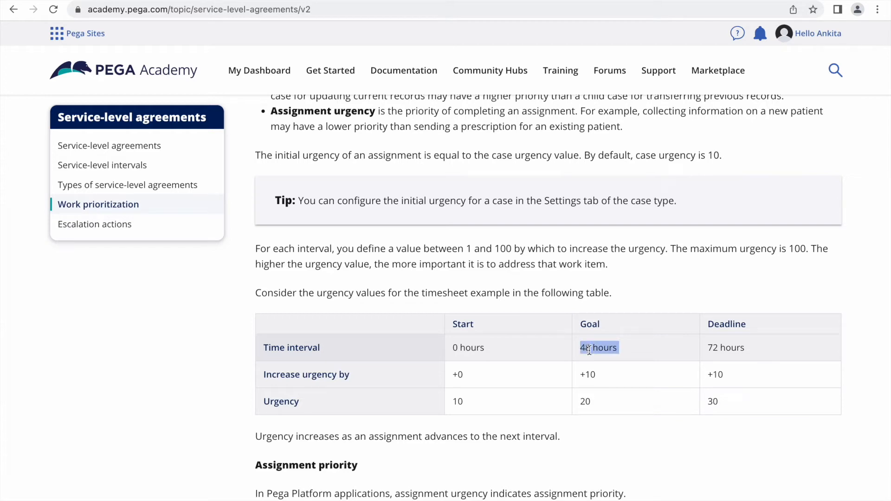
triple_click(727, 344)
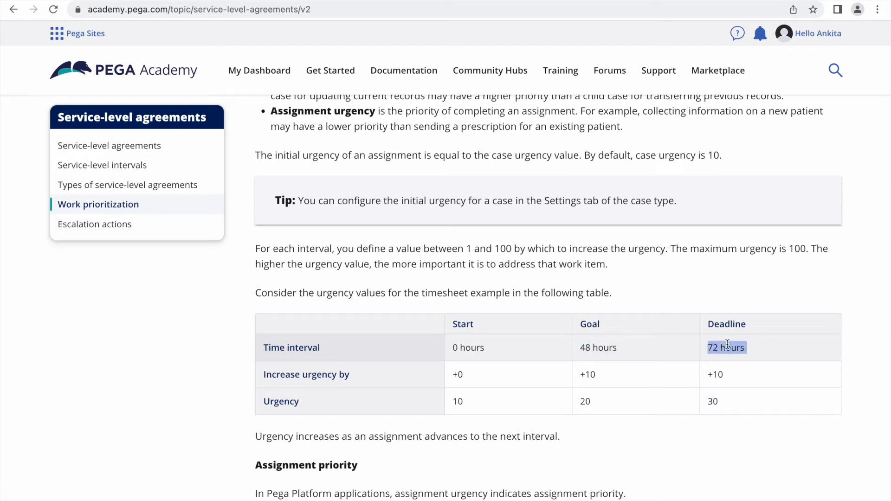
triple_click(727, 344)
triple_click(727, 346)
triple_click(466, 341)
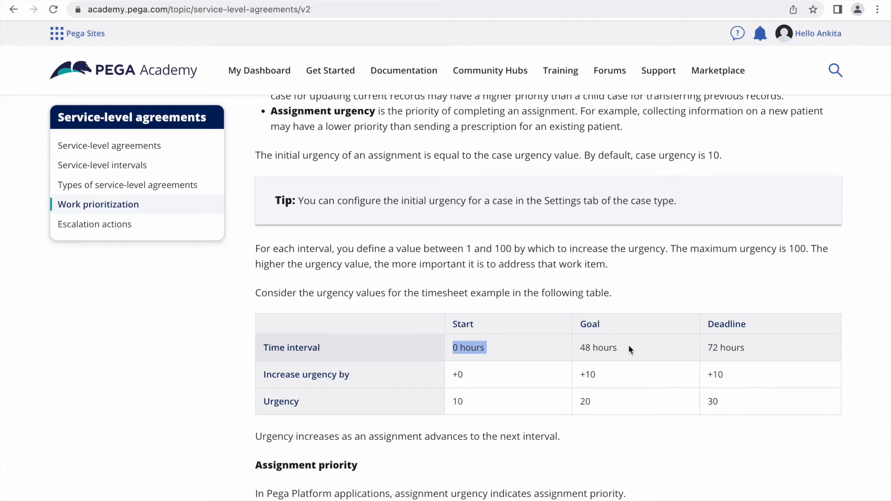
triple_click(601, 342)
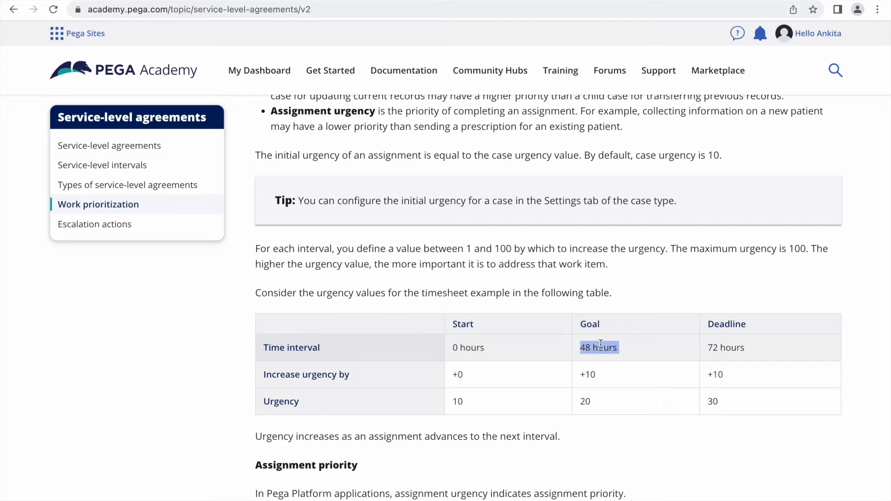
key("F4")
In the Word notes, add 'Monday - 8' and 'Goal - 48 hrs --- Wed 8 AM' below the SLA list
left_click(509, 497)
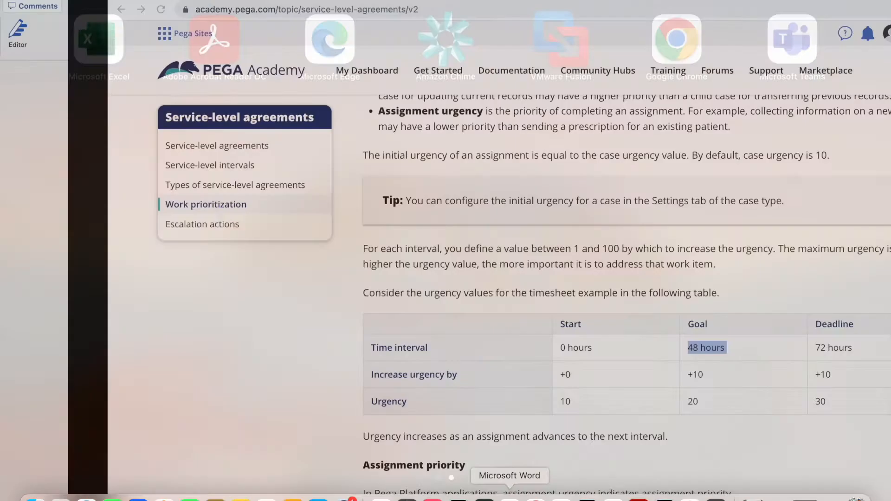
left_click(470, 274)
key("Return")
type("Monday ")
type("- 8")
key("Return")
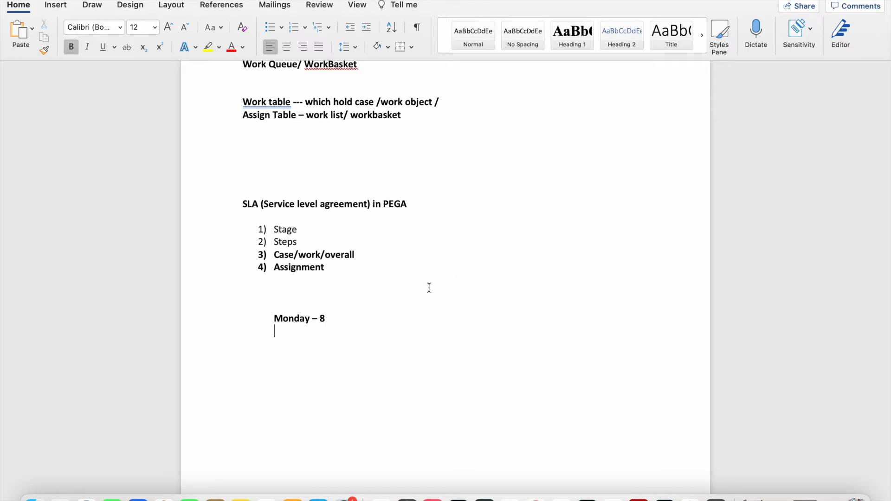
type("Gaol")
key("BackSpace")
key("BackSpace")
key("BackSpace")
key("BackSpace")
type("oal - 48 hrs ---")
type("Wed")
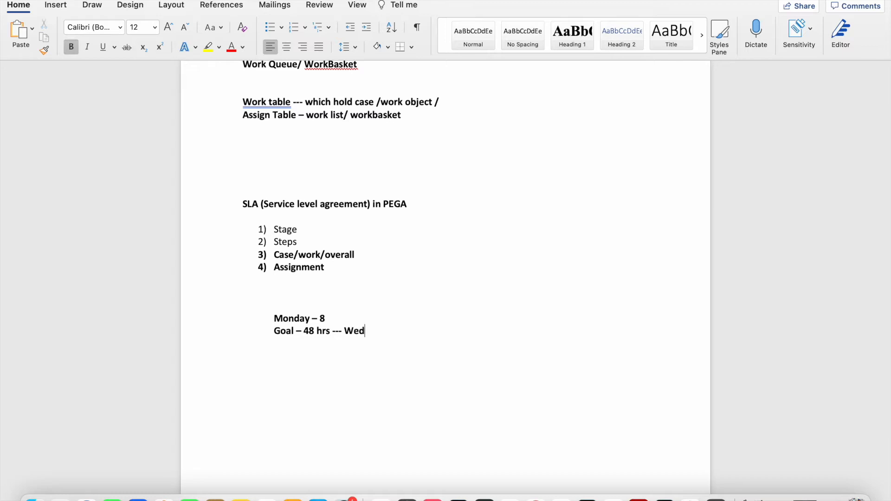
type(" 8 Am")
key("BackSpace")
type("M")
Add the line 'Deadline - 72 Hrs - Thurs 8AM', correcting the misspelled 'deADELINE' via spelling suggestion
key("Return")
type("deADELINE")
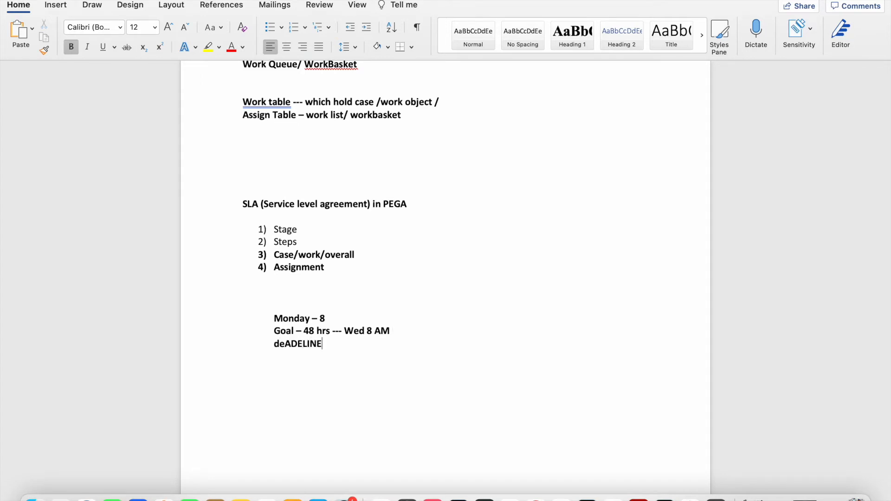
right_click(289, 344)
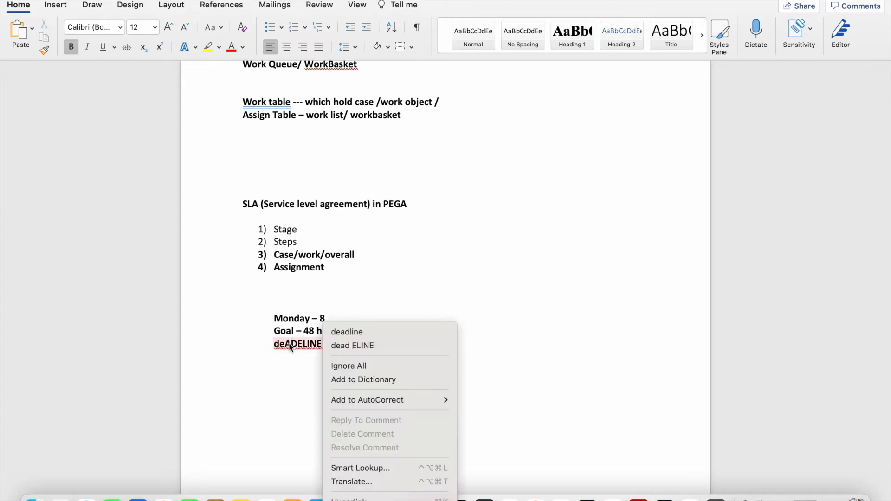
left_click(351, 331)
type("- 72 HRS")
key("BackSpace")
key("BackSpace")
key("BackSpace")
type("hrs")
key("BackSpace")
key("BackSpace")
key("BackSpace")
type("rs- Thu")
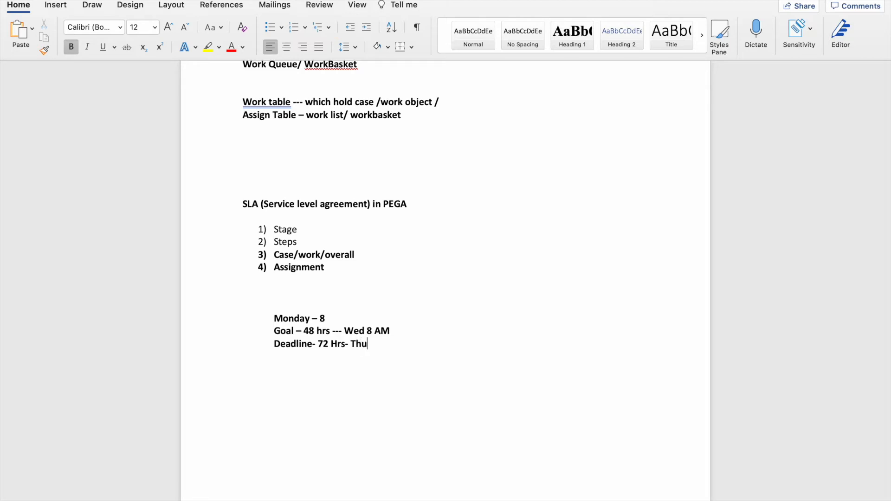
type("rs 8AM")
Highlight and review the Monday, Goal and Deadline lines, keeping 'Hrs' unchanged
triple_click(366, 331)
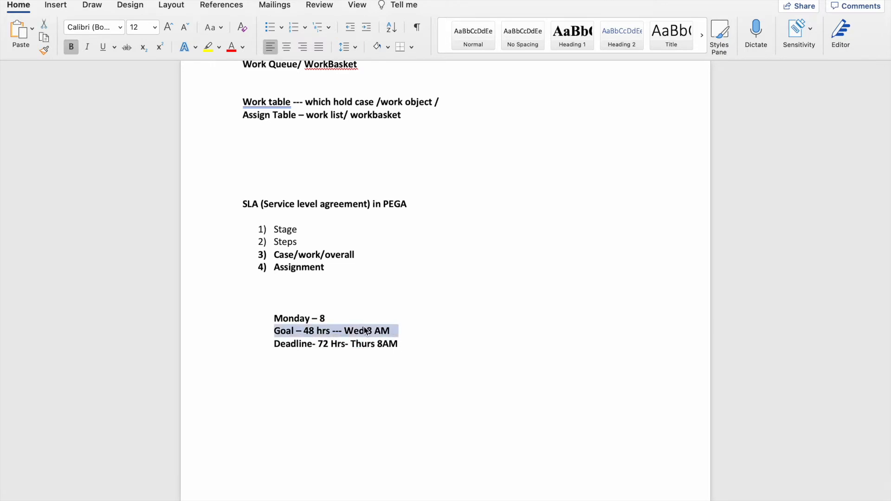
triple_click(322, 318)
left_click(400, 346)
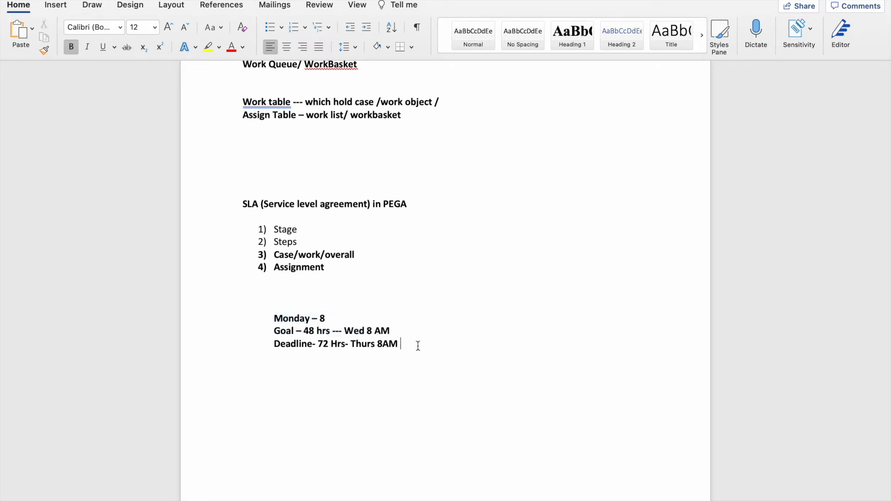
left_click_drag(410, 343, 279, 320)
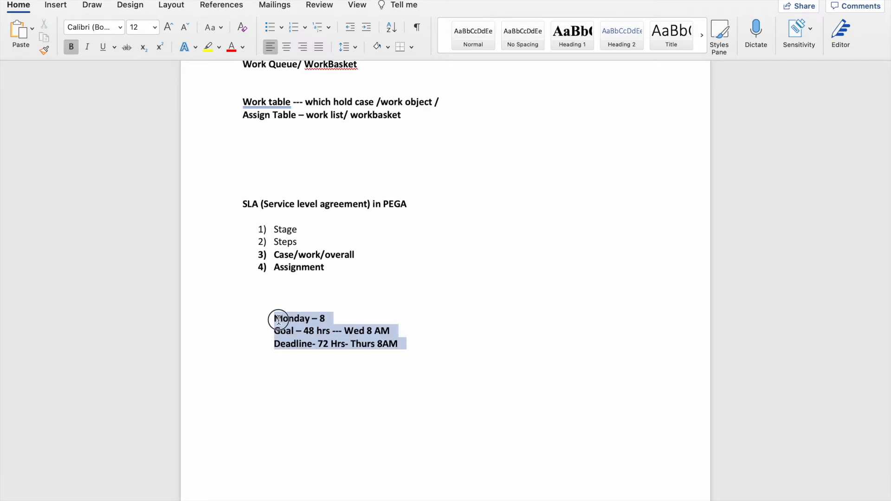
left_click(330, 319)
mouse_move(315, 320)
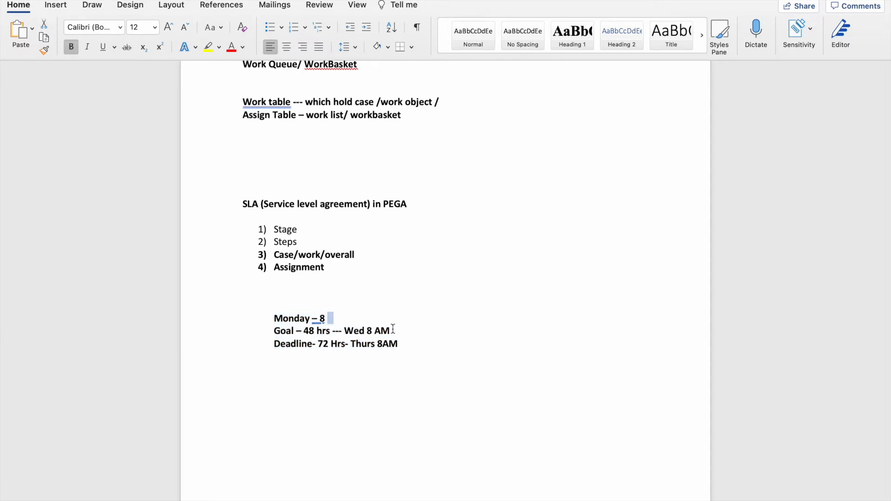
double_click(329, 348)
left_click(333, 347)
key("Delete")
type("h")
key("super+z")
Review the Goal line once more, then bring up the app launcher with F4
double_click(294, 332)
triple_click(294, 332)
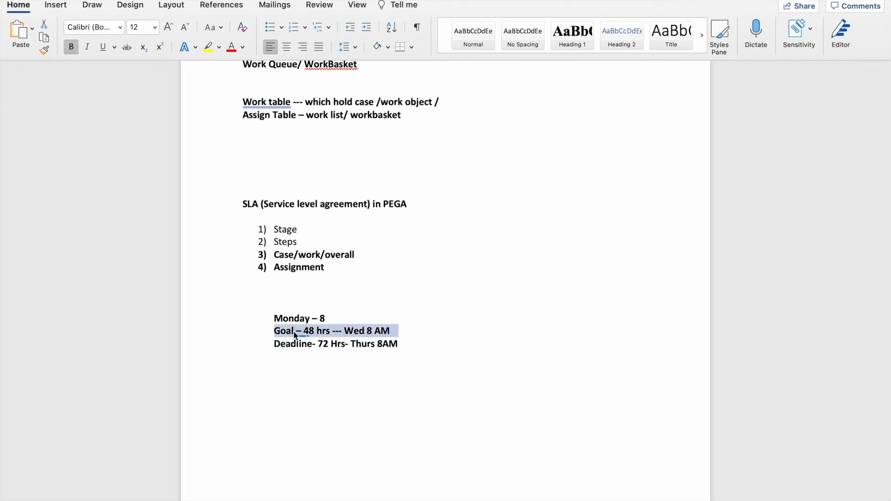
left_click(386, 358)
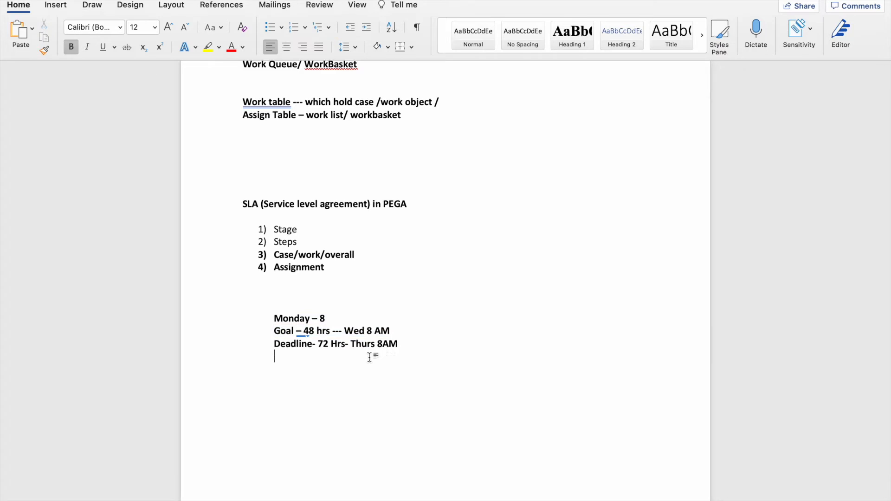
mouse_move(296, 333)
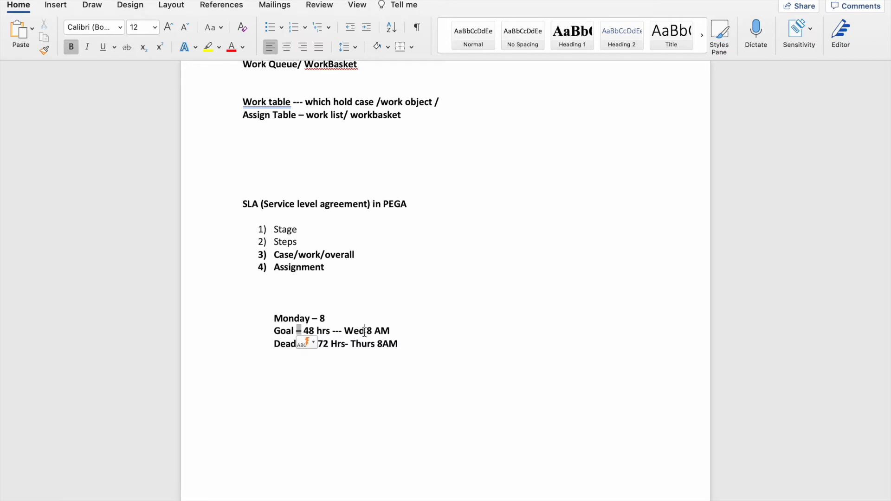
key("F4")
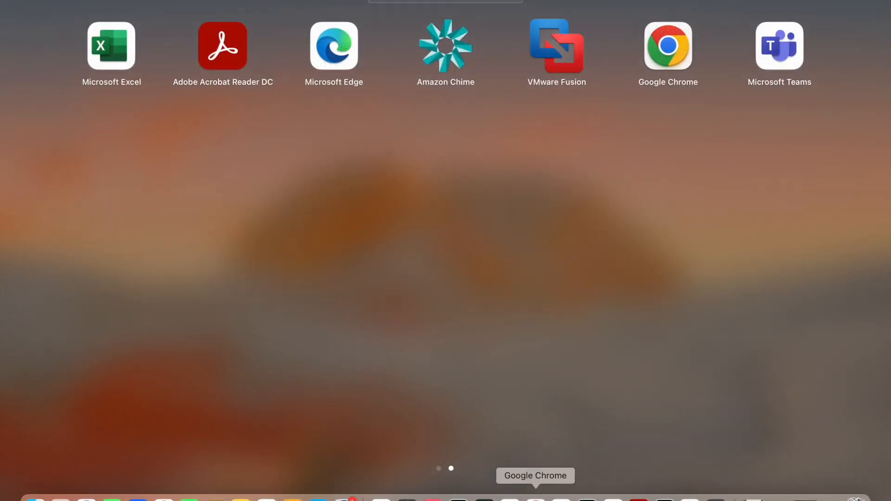
In the Pega Academy article, highlight the urgency increase and Urgency table rows
left_click(535, 495)
scroll(504, 330, "down", 2)
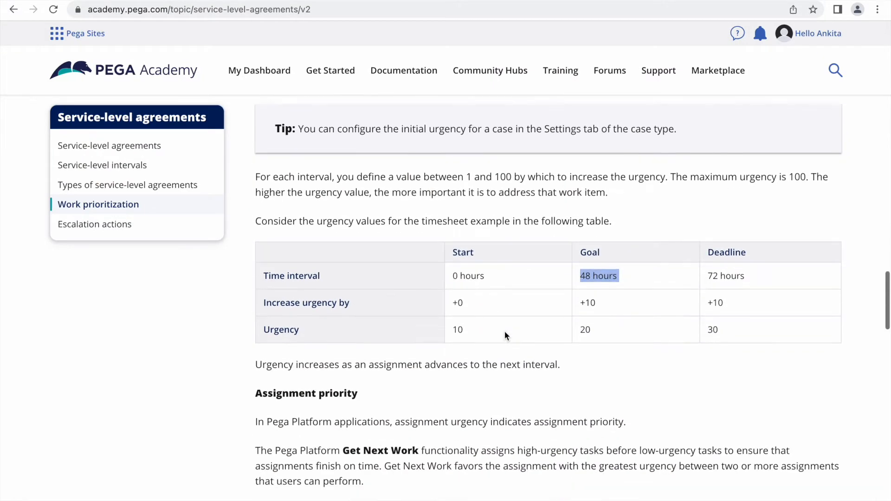
left_click(550, 382)
scroll(550, 385, "down", 5)
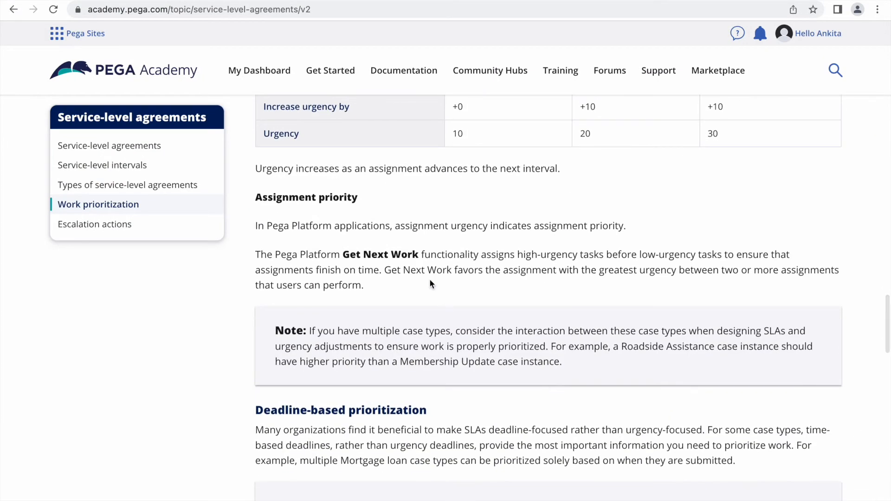
scroll(427, 272, "up", 3)
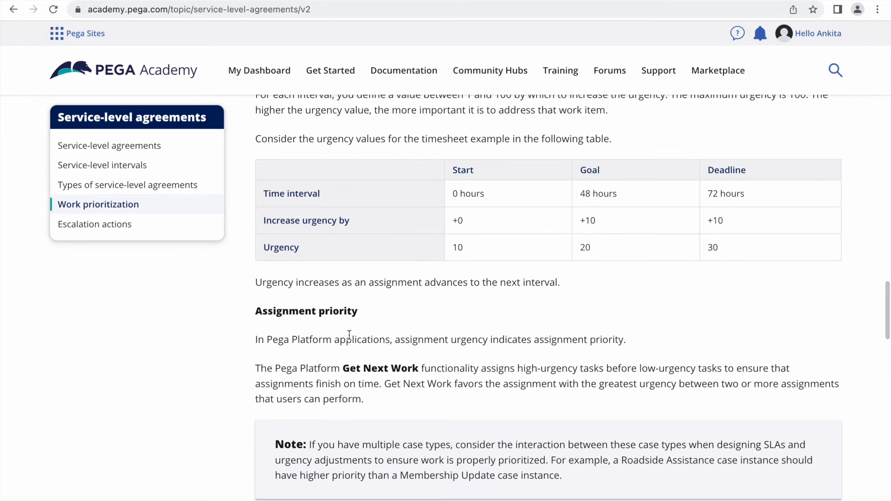
left_click_drag(736, 259, 269, 215)
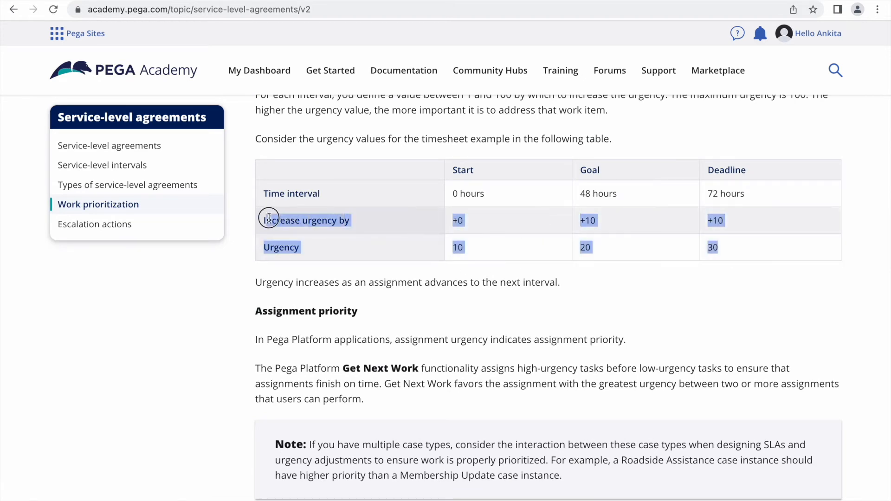
left_click(410, 267)
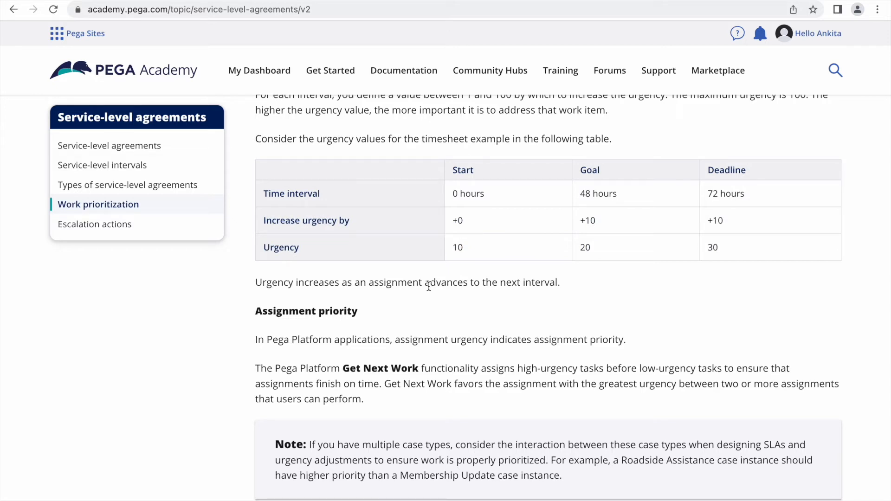
Highlight the paragraph on Get Next Work favoring urgent assignments, then return to the Leave App tab
left_click_drag(368, 401, 246, 378)
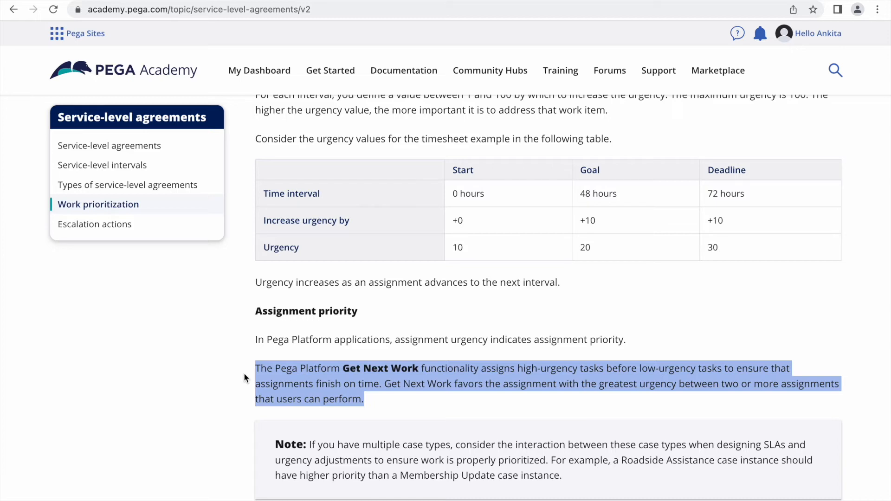
left_click(422, 343)
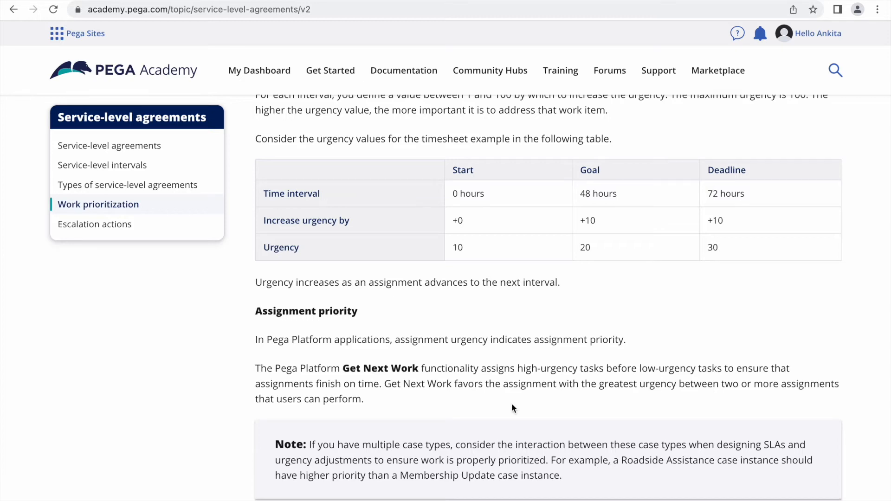
scroll(511, 402, "down", 2)
left_click(379, 344)
left_click_drag(380, 344, 255, 309)
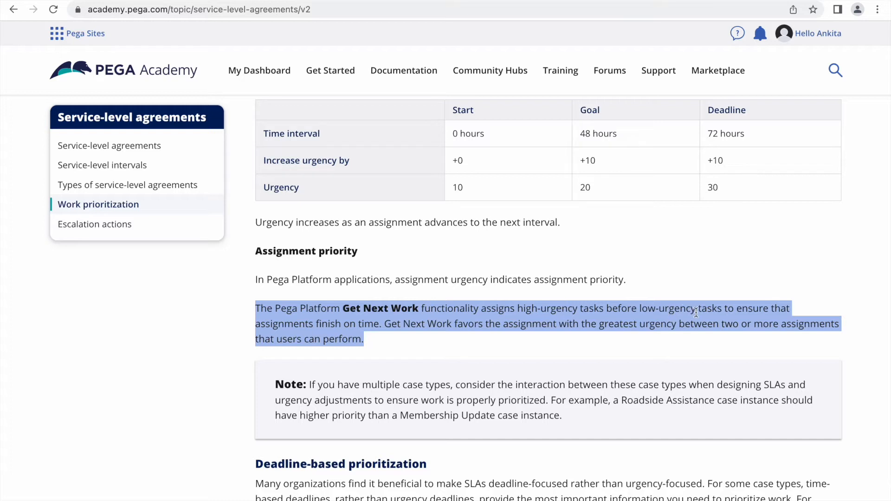
left_click(374, 345)
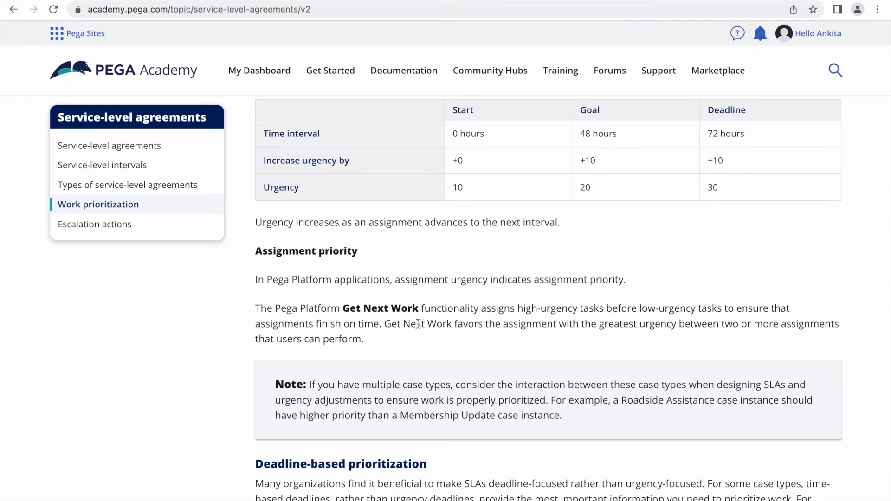
mouse_move(416, 324)
left_mouse_down()
mouse_move(787, 333)
mouse_move(649, 327)
mouse_move(372, 338)
mouse_move(411, 341)
left_mouse_up()
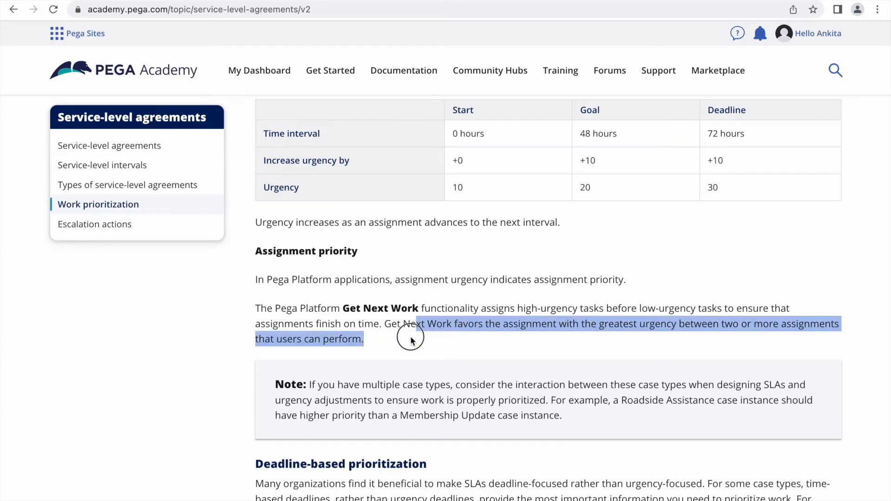
left_click(378, 338)
triple_click(378, 339)
left_click(379, 339)
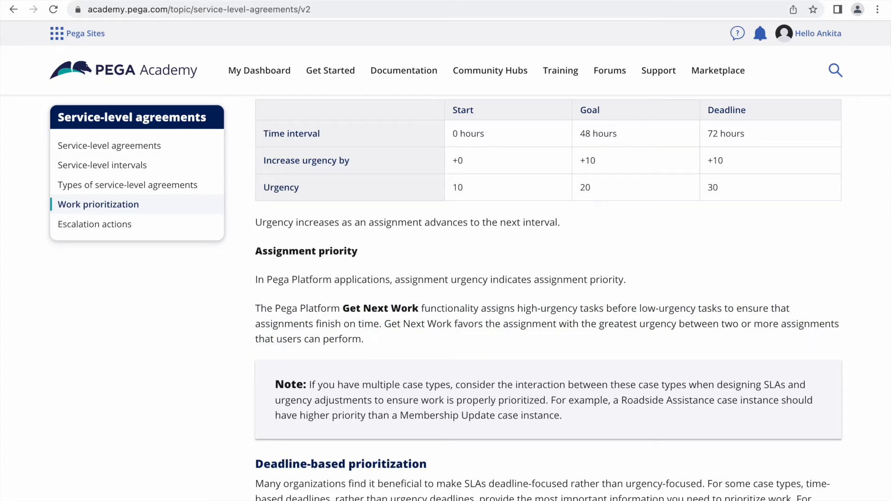
key("ctrl+Tab")
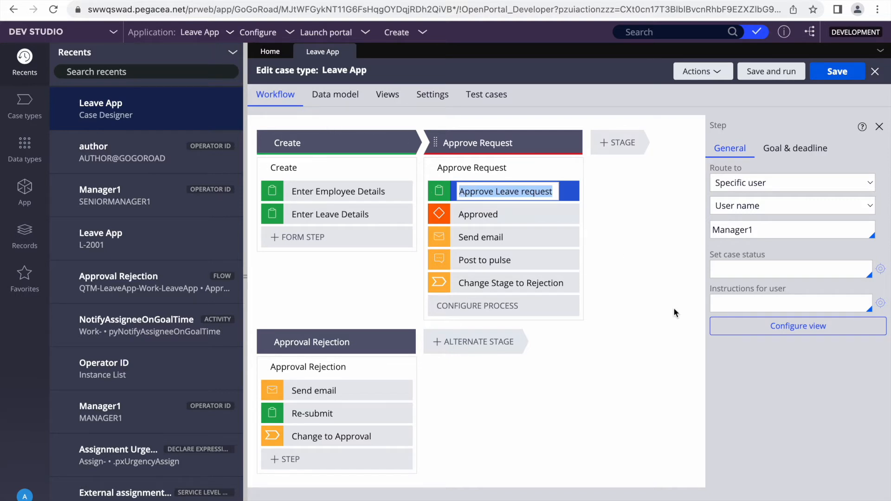
Switch to App Studio, open the Leave App case type and select the Approve Leave request step
left_click(487, 192)
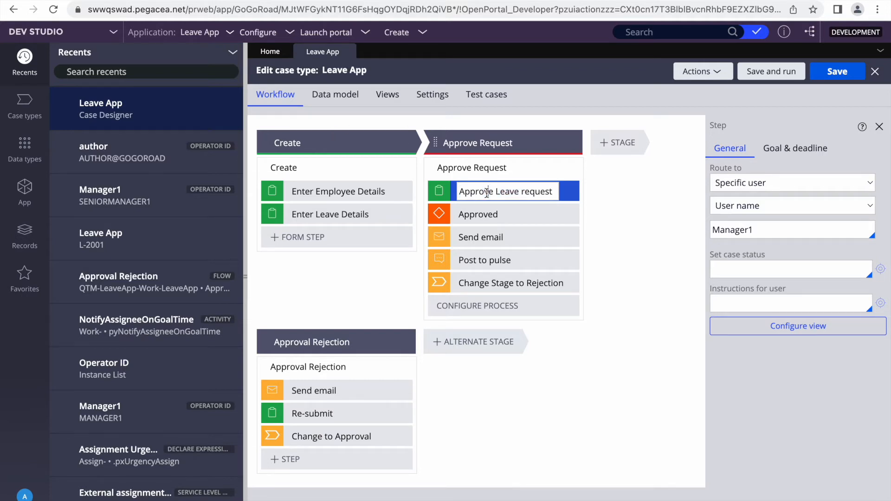
left_click(89, 32)
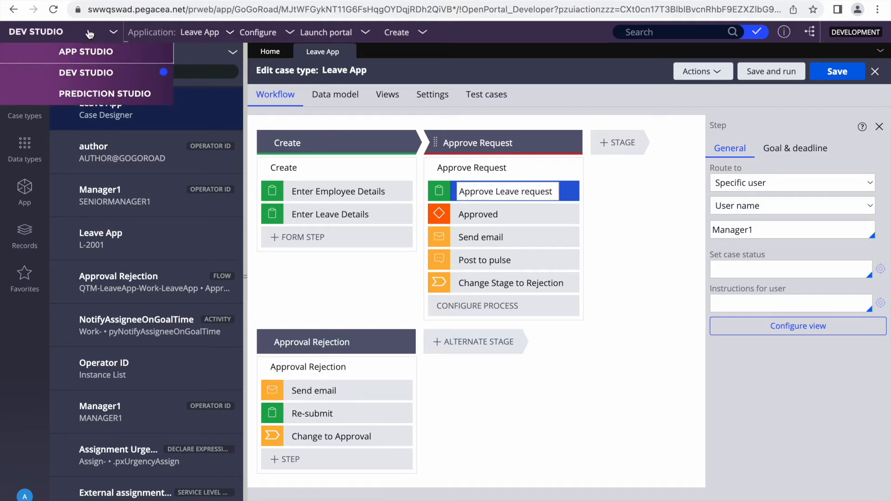
left_click(86, 55)
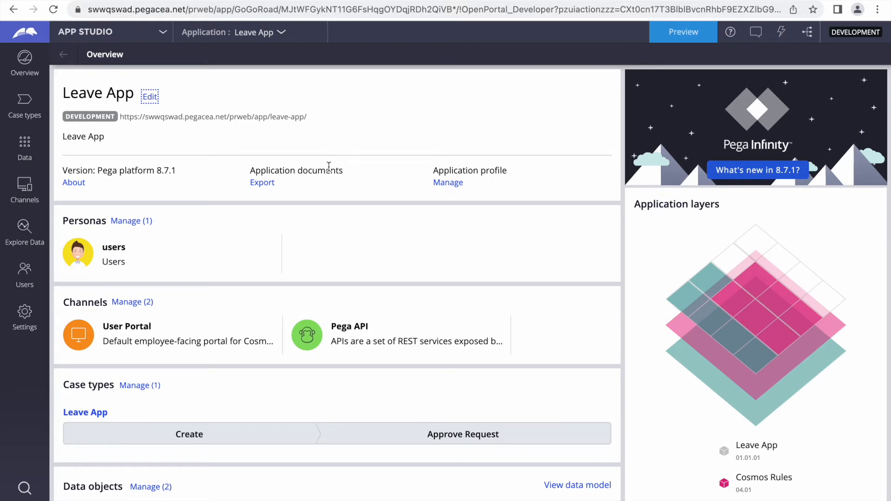
left_click(74, 414)
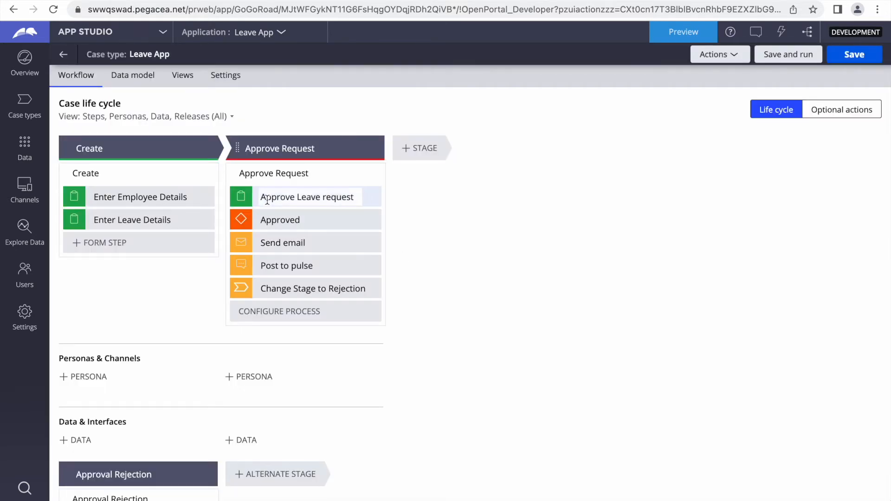
left_click(268, 200)
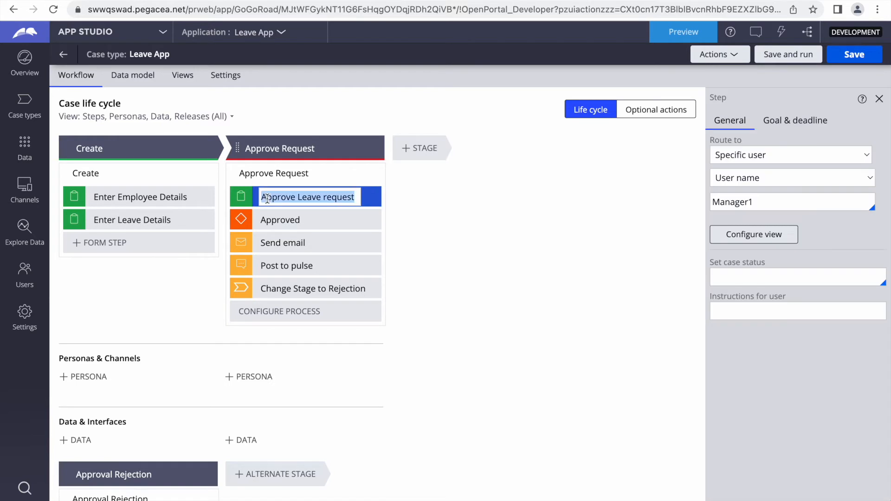
Use a Custom SLA with a goal of 0 days 00:01:00
left_click(817, 121)
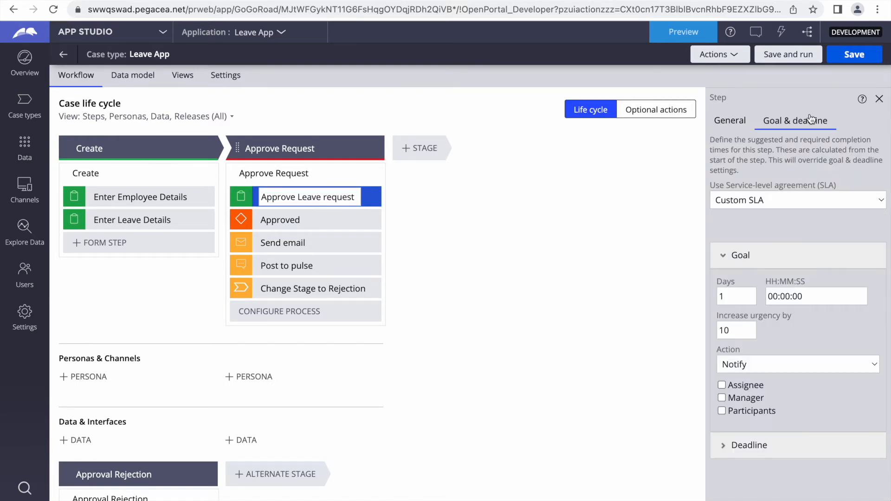
left_click(759, 205)
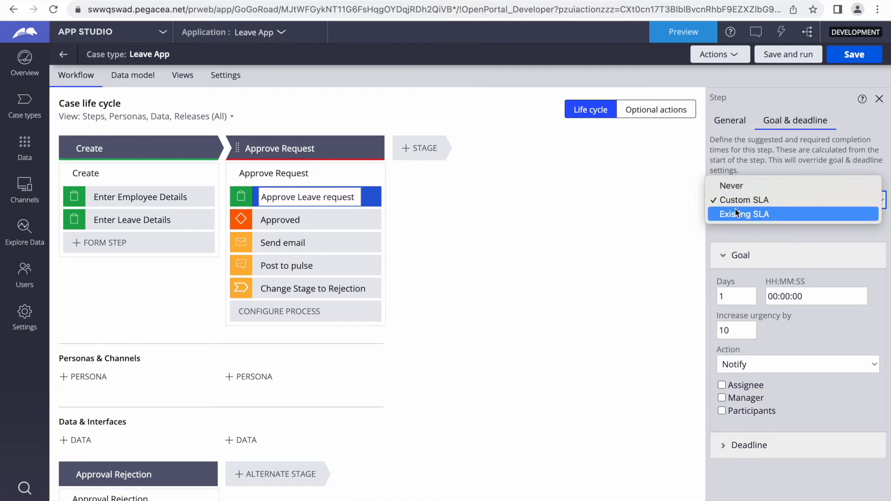
left_click(738, 200)
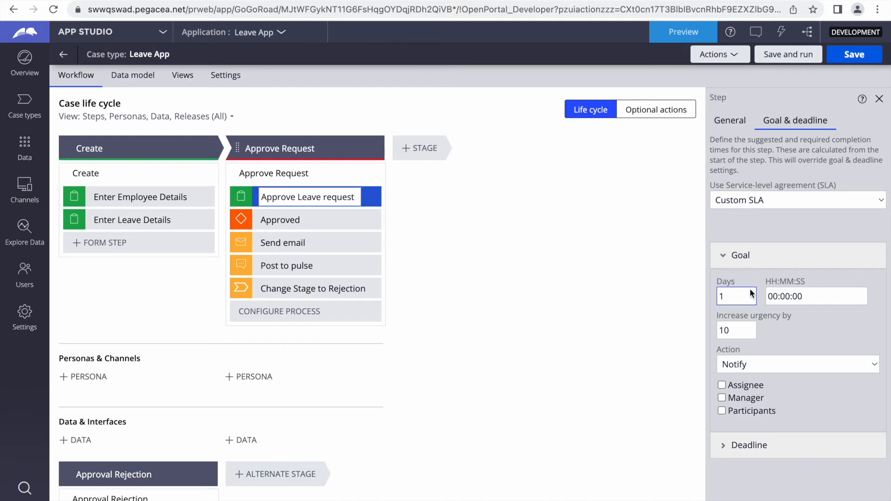
left_click(741, 297)
key("BackSpace")
type("0")
key("Tab")
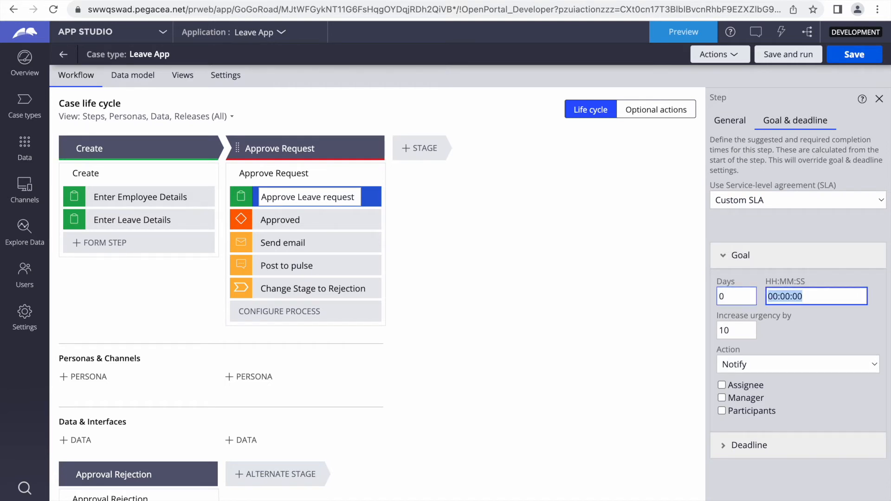
type("00:")
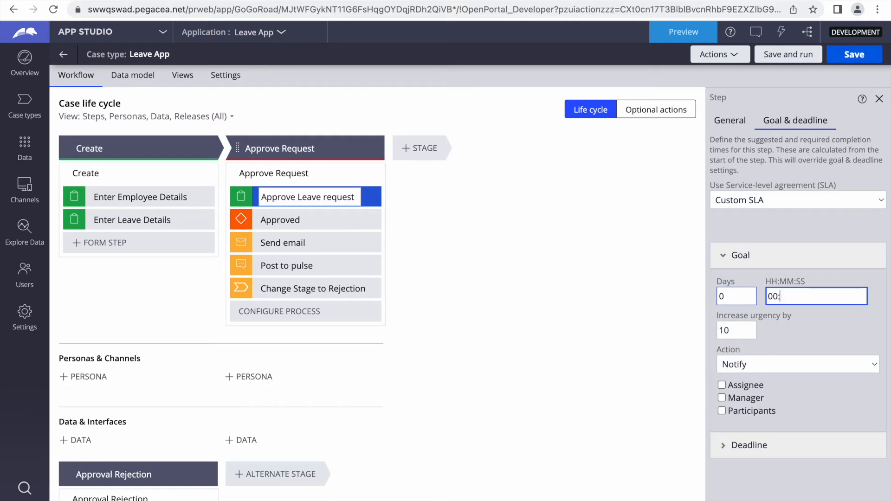
type("1")
key("BackSpace")
type("01:00")
left_click(736, 337)
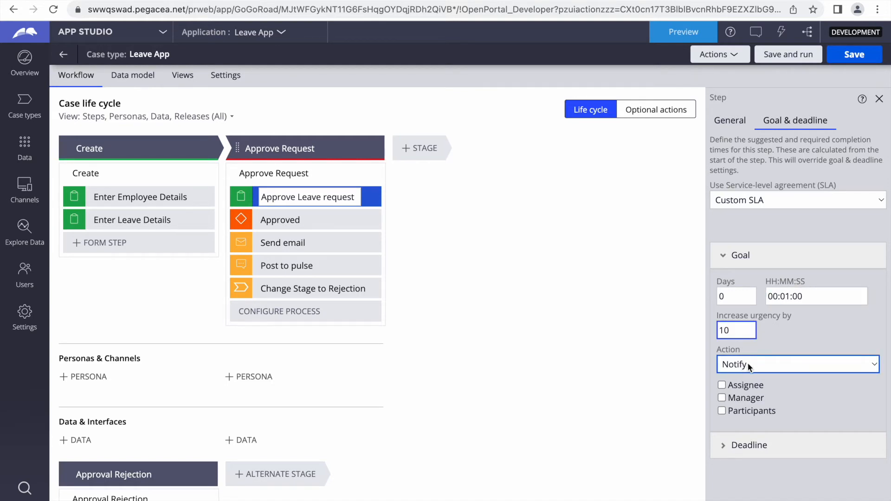
Notify the assignee at the goal using the default notification message
left_click(721, 385)
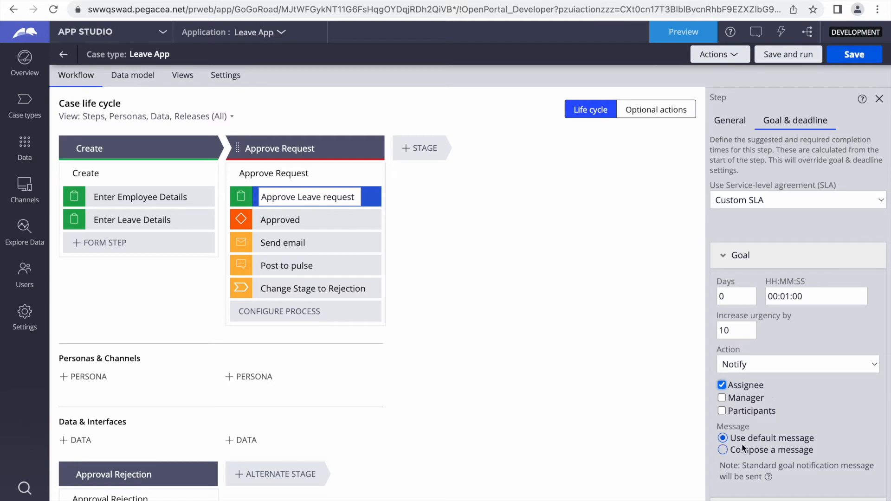
left_click(722, 449)
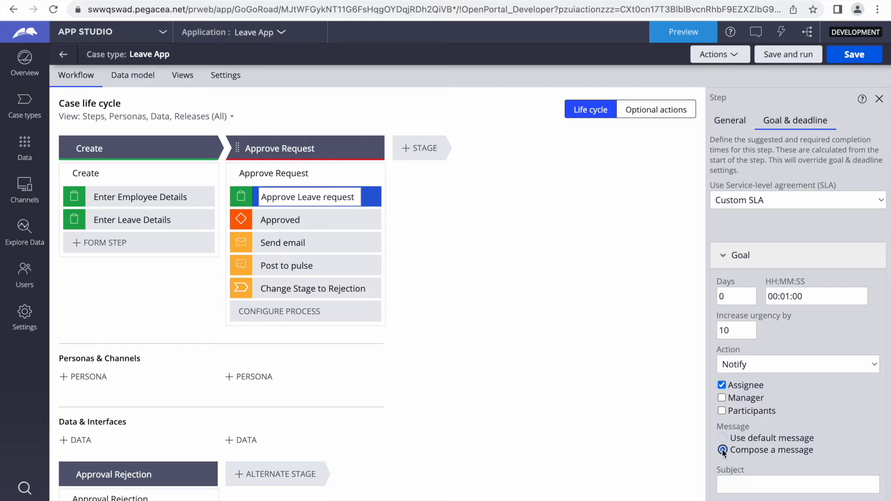
scroll(753, 441, "down", 1)
left_click(722, 390)
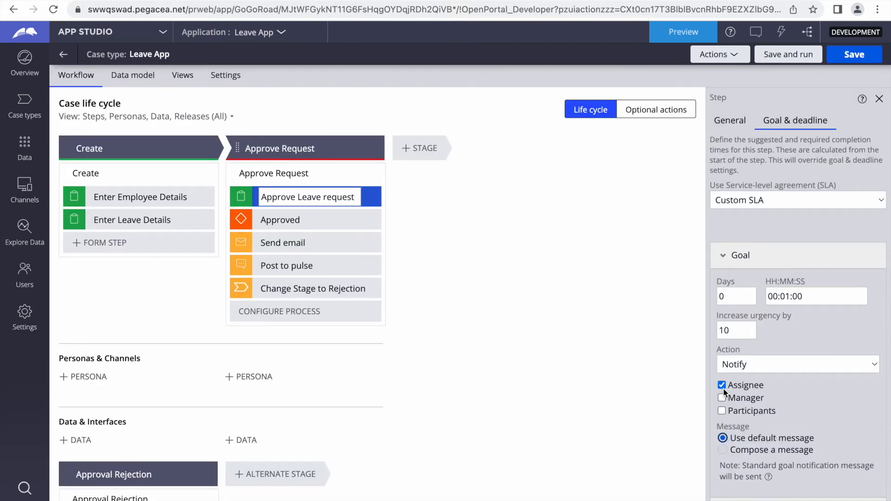
left_click(740, 256)
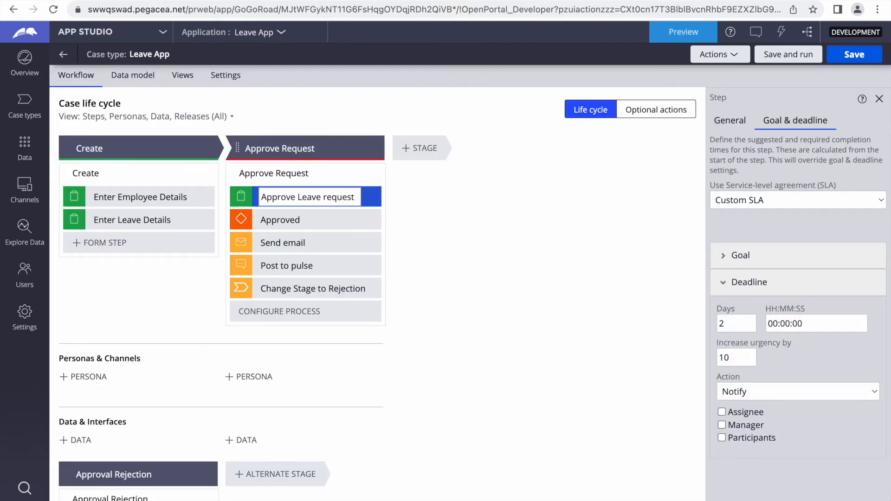
Make the deadline action Reassign to the senior manager user
left_click(762, 394)
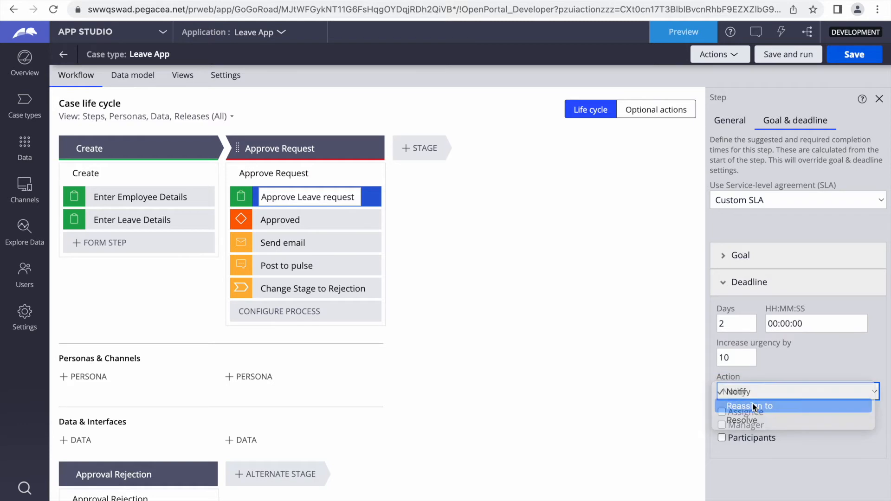
left_click(755, 406)
left_click(738, 457)
key("Down")
key("Down")
key("Down")
key("Down")
key("Down")
key("Down")
key("Down")
key("Down")
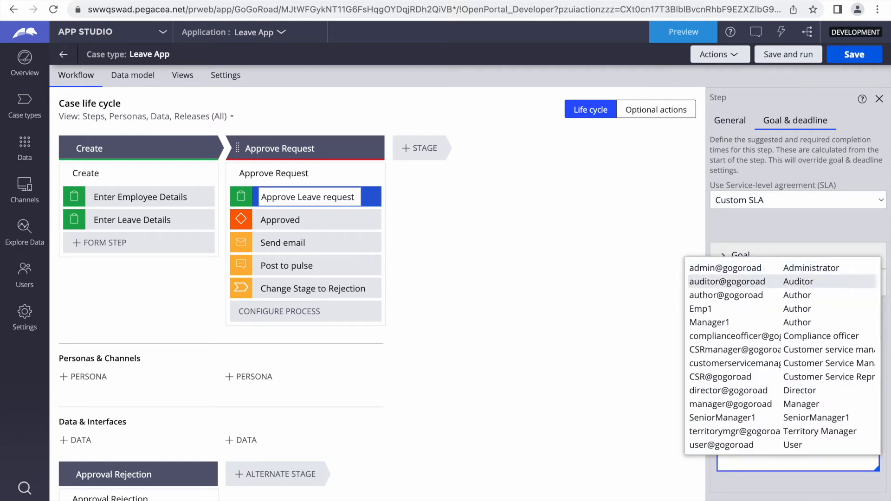
key("Down")
key("Down")
key("Down")
key("Down")
key("Down")
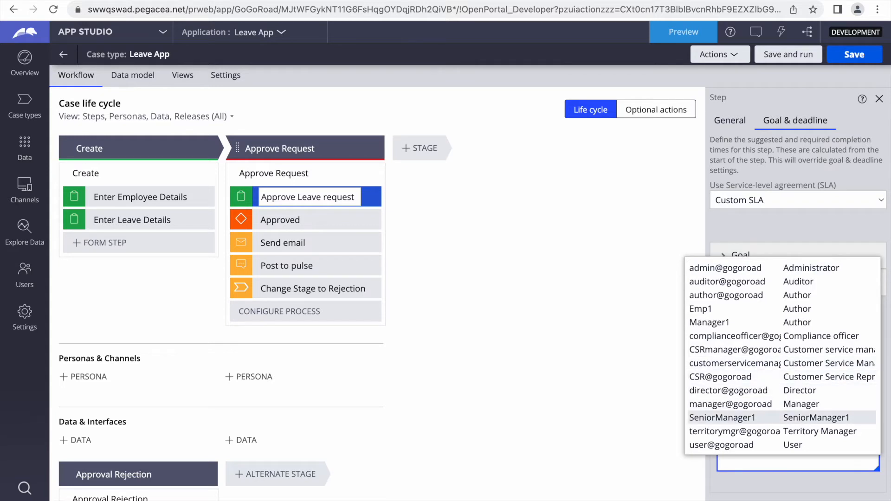
key("Return")
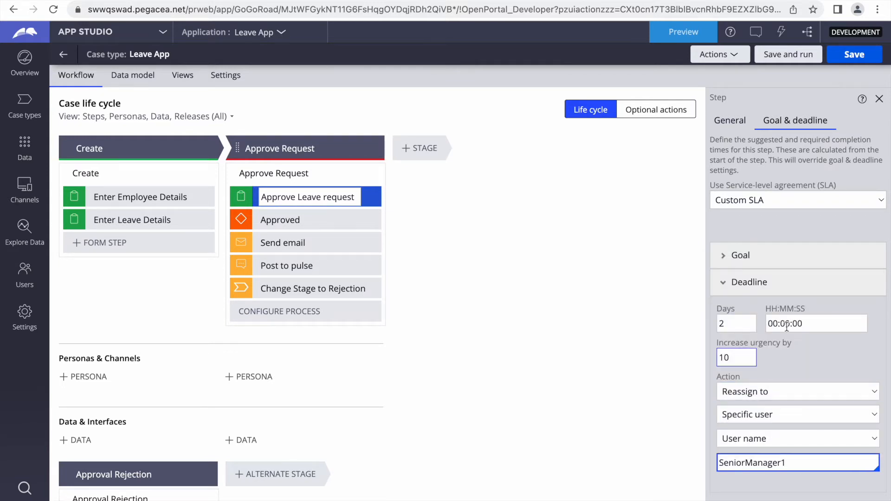
Set the deadline to 0 days 00:02:00 and save the case type
left_click(730, 321)
key("BackSpace")
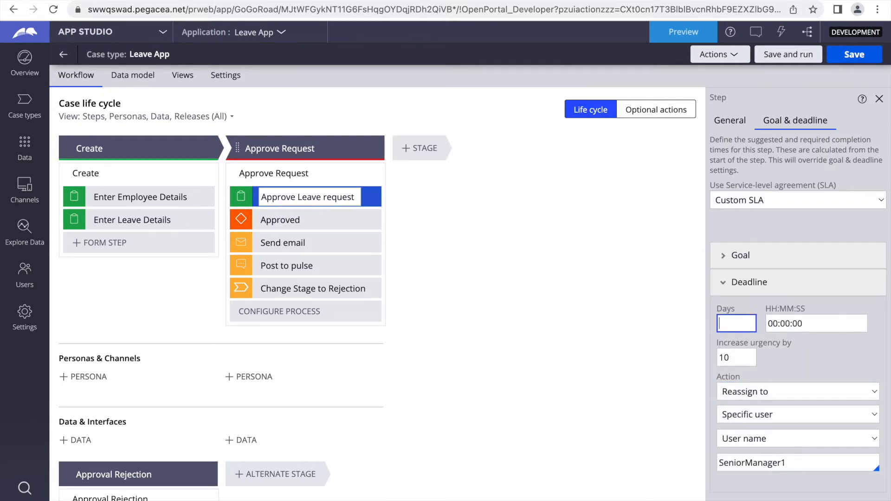
type("0")
key("Tab")
type("00:00")
key("BackSpace")
key("BackSpace")
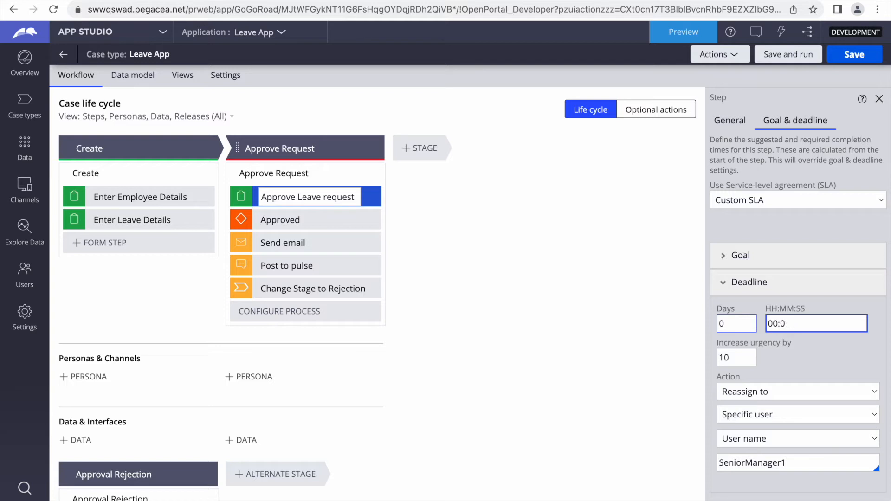
type("2:00")
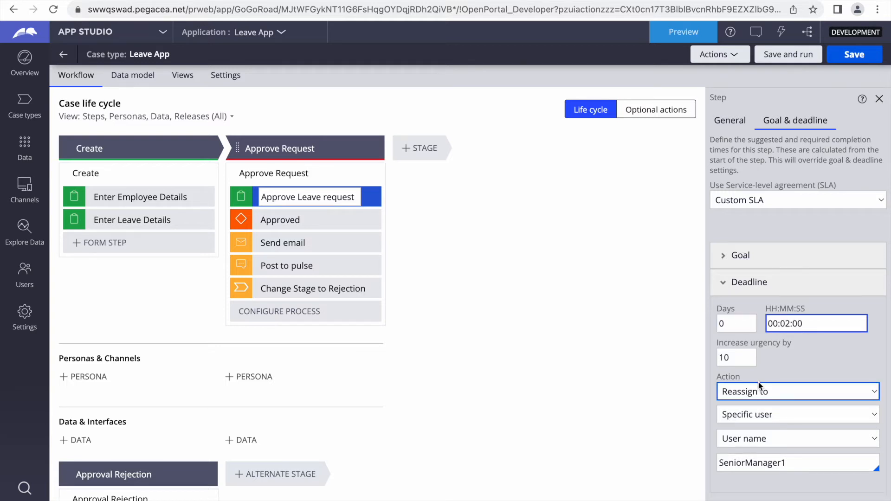
left_click(844, 56)
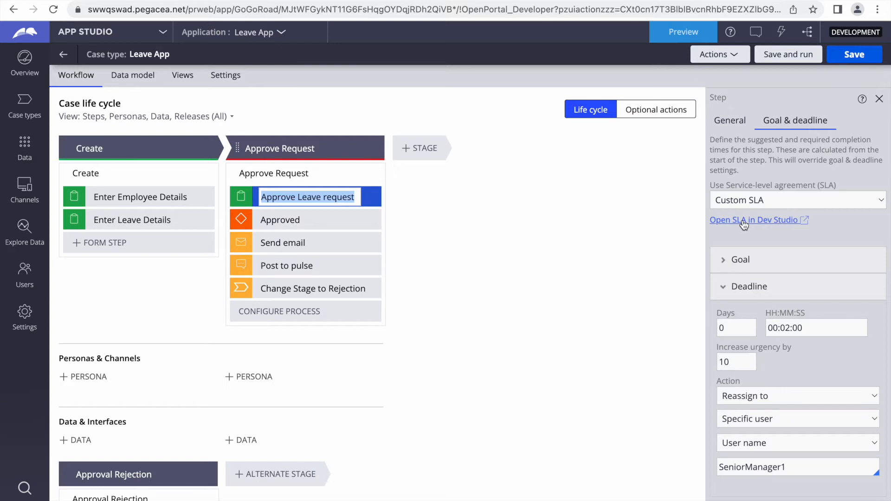
left_click(853, 54)
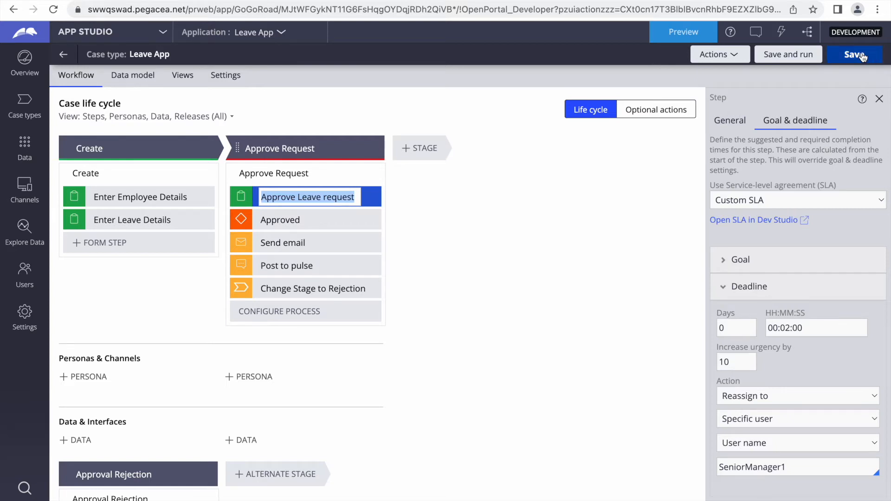
Copy the application's base address from Dev Studio and load its login page in the other browser window
left_click(105, 37)
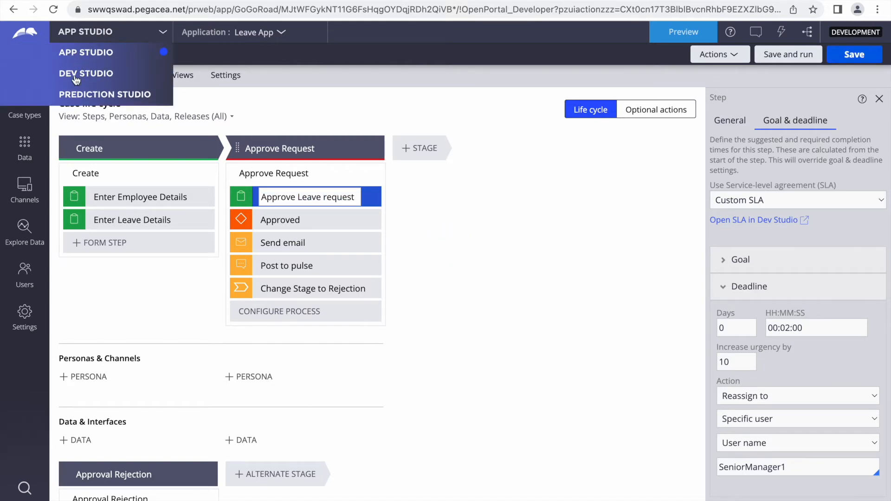
left_click(78, 74)
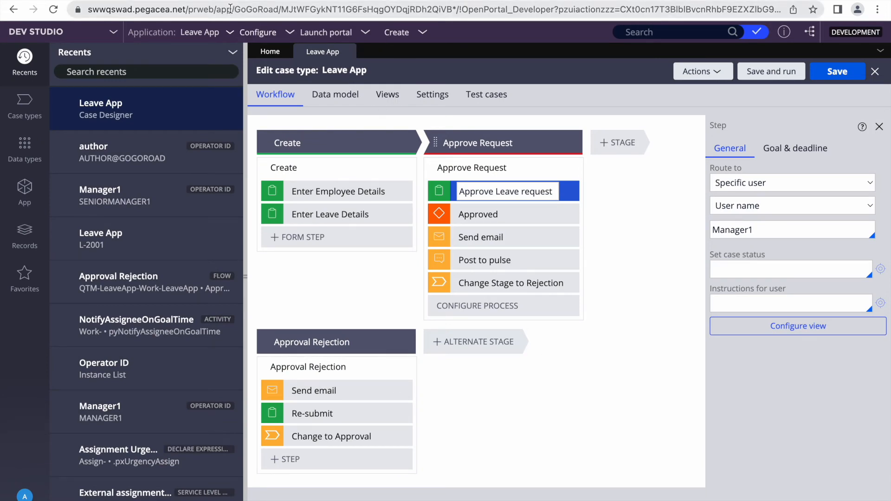
left_click_drag(281, 9, 88, 10)
key("super+c")
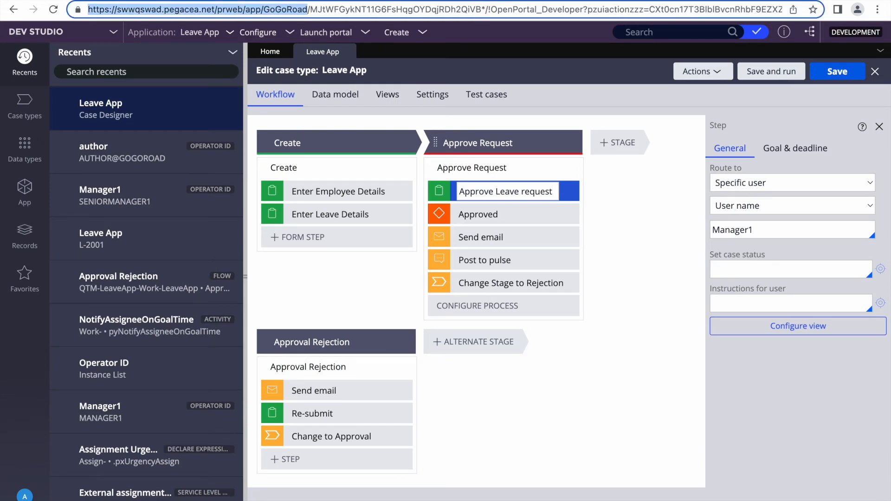
key("F4")
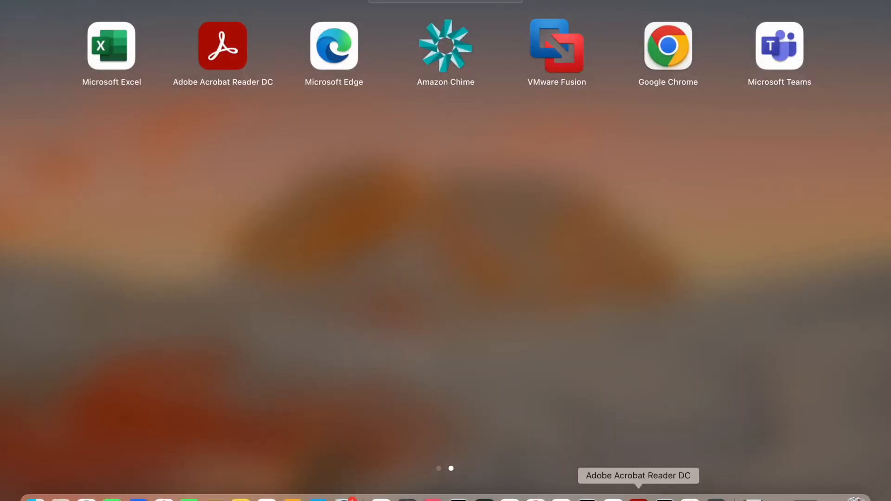
left_click(536, 498)
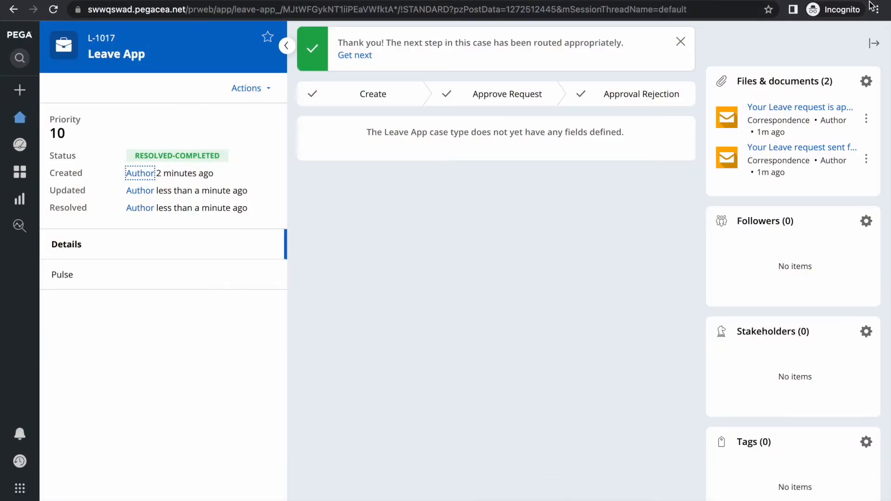
left_click(310, 5)
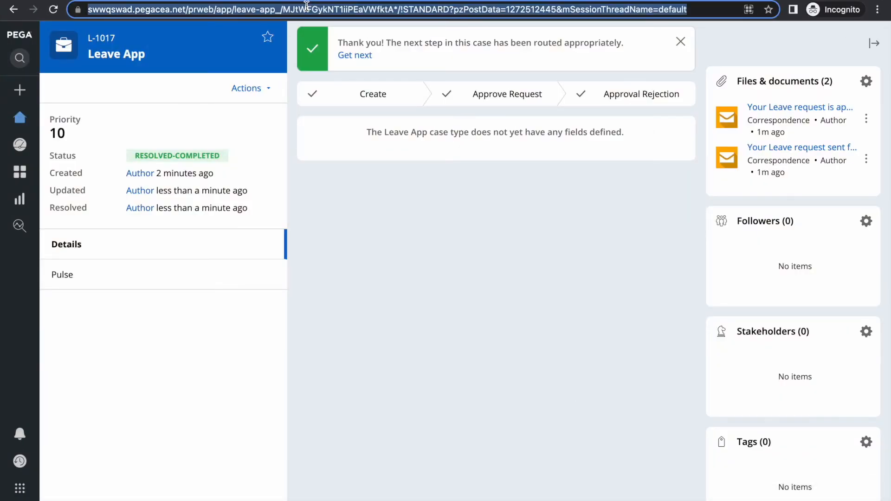
key("super+v")
key("Return")
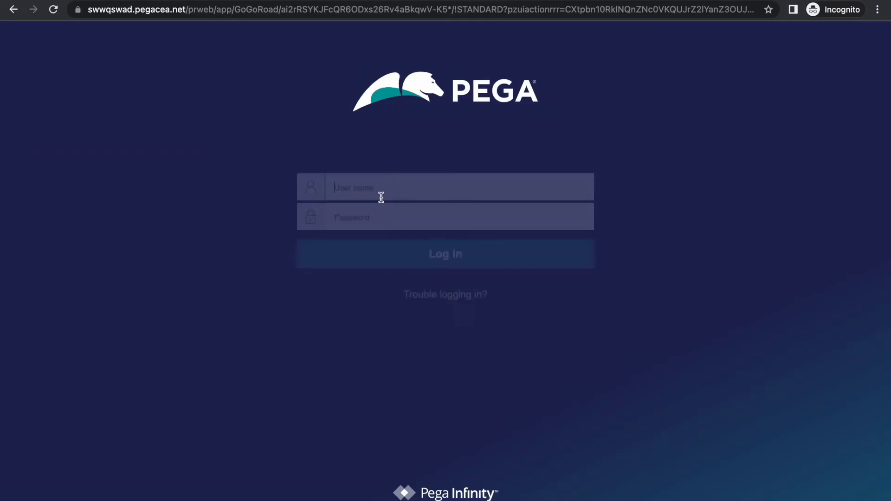
Sign in with the manager's user name and password, then load the base portal address
left_click(360, 182)
type("mamag")
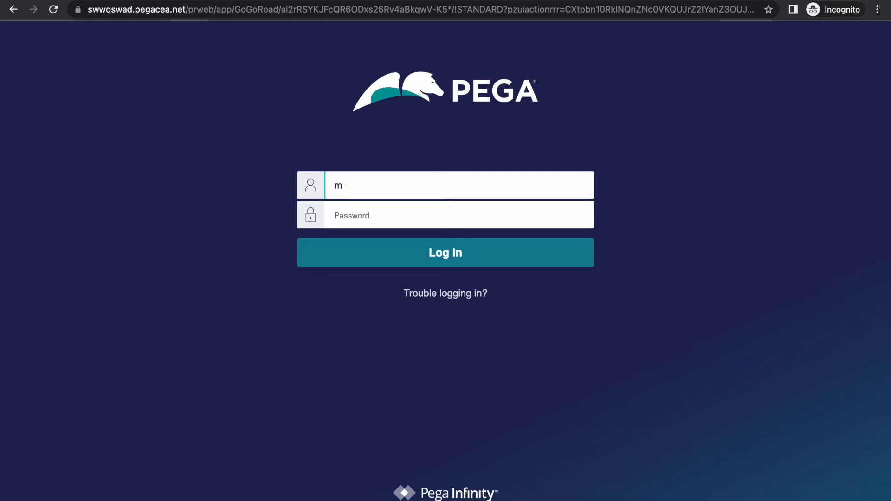
type("nager1")
key("Tab")
type("rules")
key("Return")
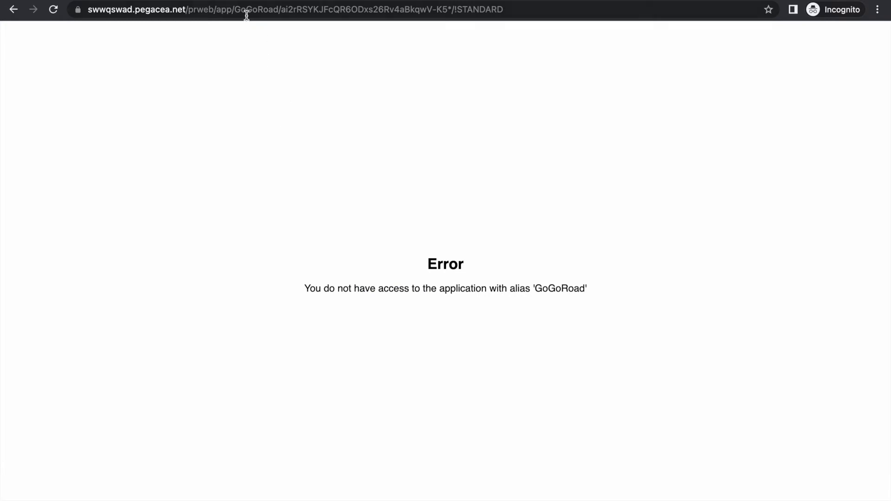
left_click_drag(218, 9, 523, 2)
key("BackSpace")
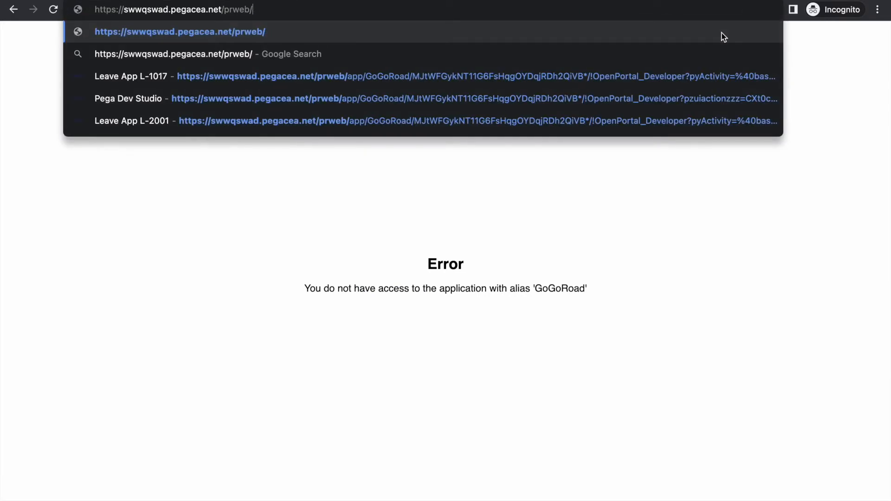
key("Return")
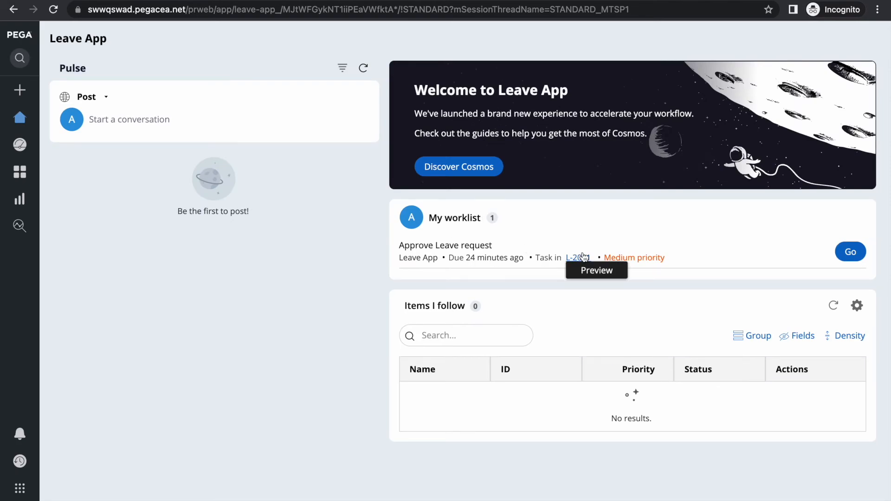
Approve and submit the Approve Leave request task, return home, and bring up the app launcher
left_click(852, 254)
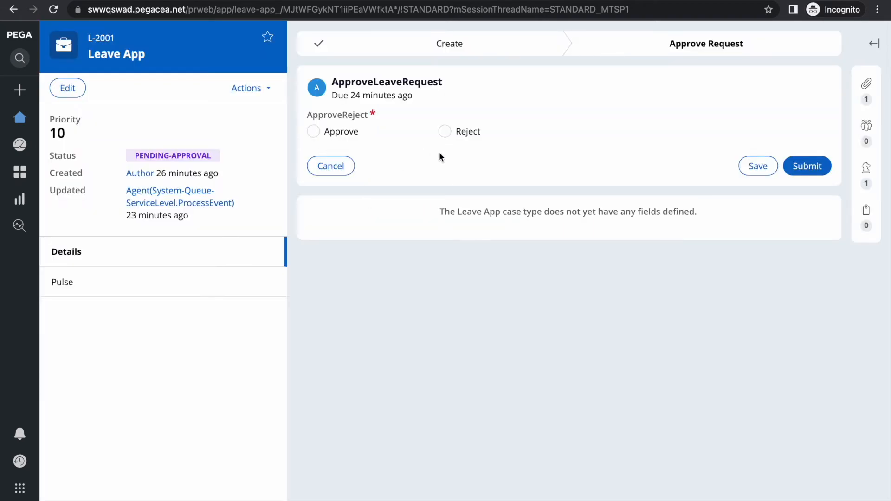
left_click(314, 132)
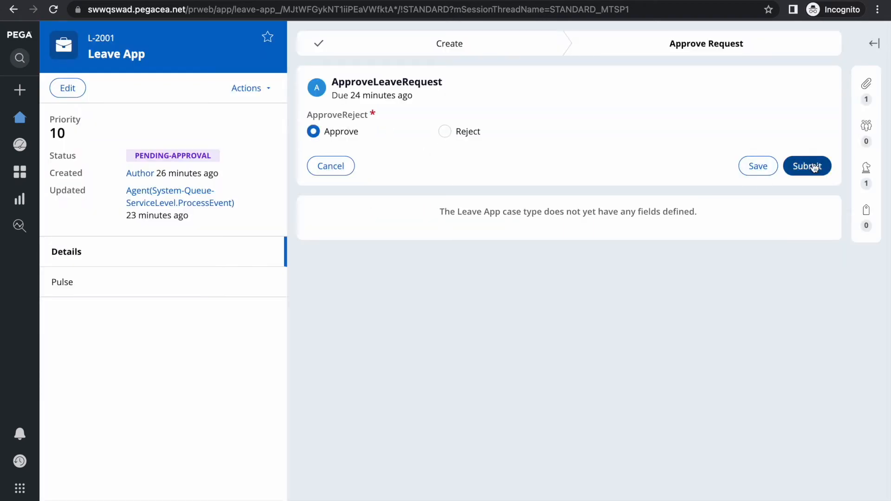
left_click(809, 166)
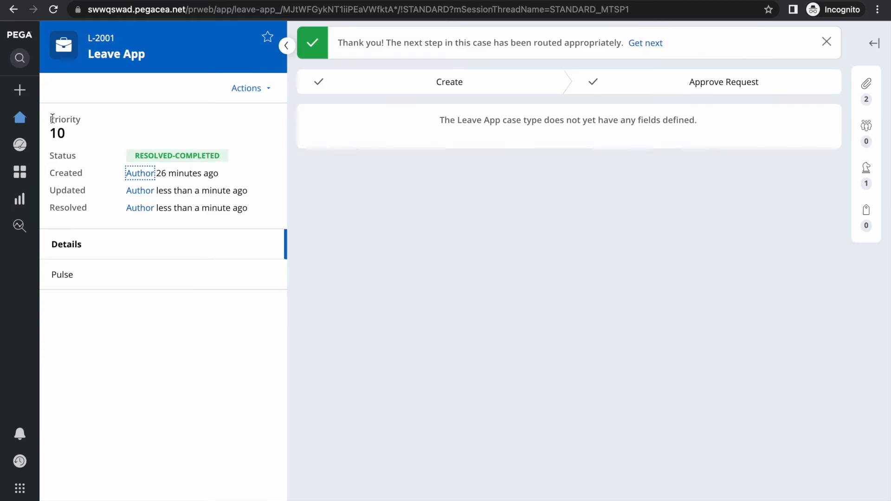
left_click(17, 117)
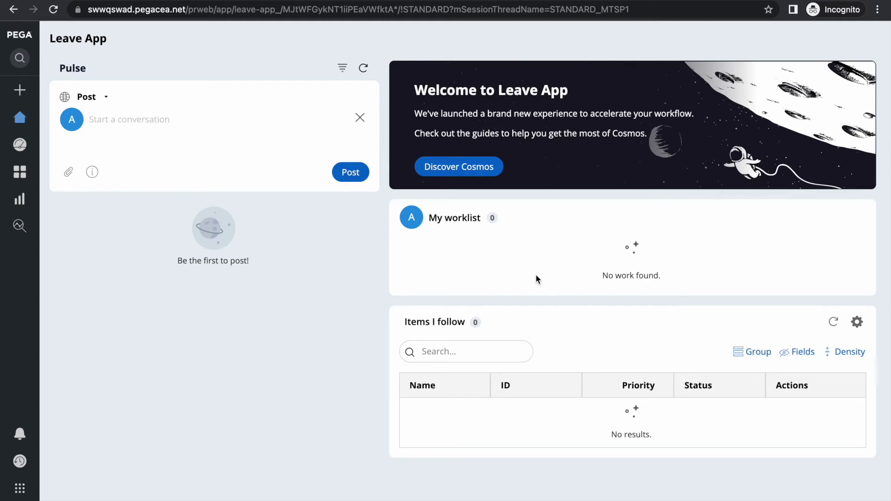
key("F4")
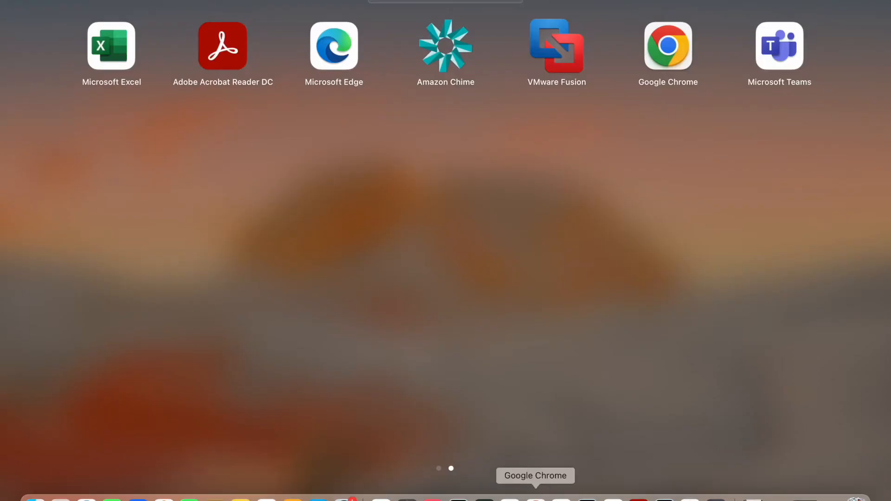
From Dev Studio, launch the User portal and start a new Leave App case
left_click(535, 499)
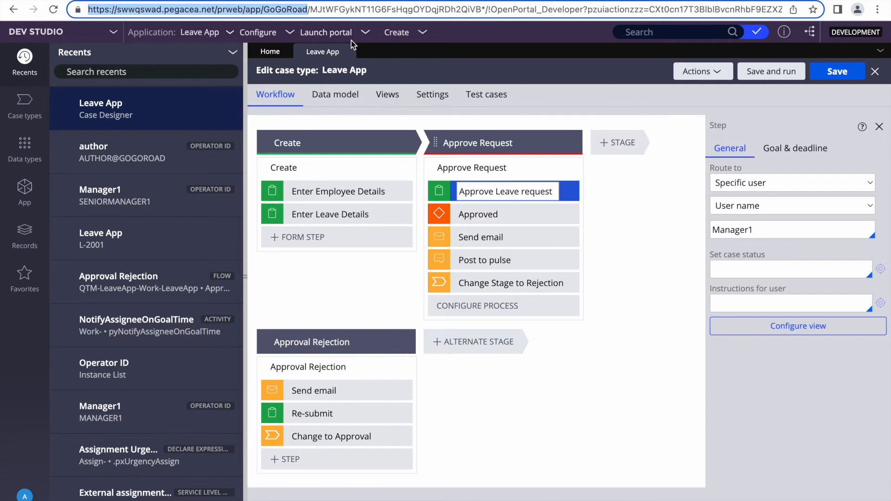
left_click(338, 32)
left_click(331, 49)
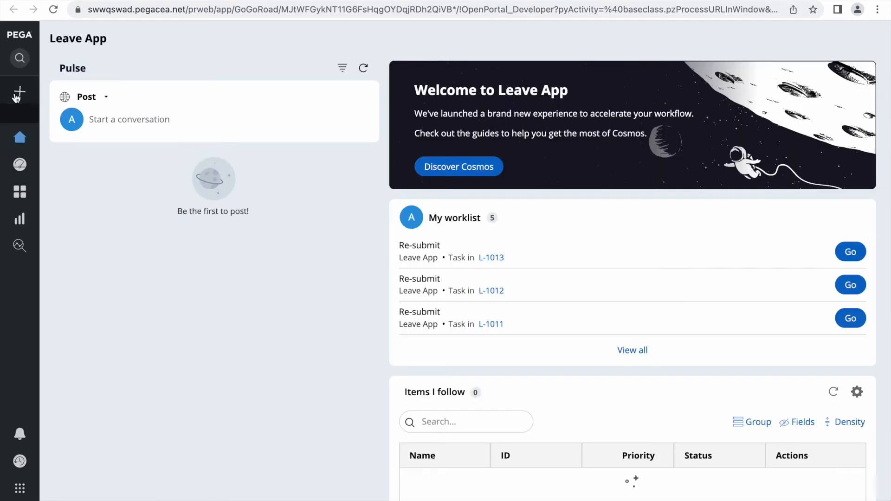
left_click(20, 91)
left_click(53, 116)
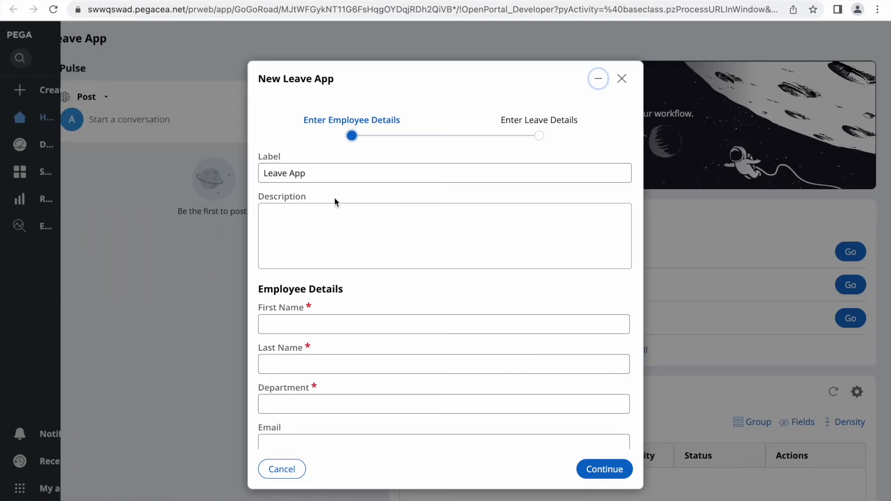
Enter the employee's first and last name with department BPM and continue
left_click(298, 325)
key("Tab")
key("Tab")
type("BPM")
scroll(416, 332, "down", 3)
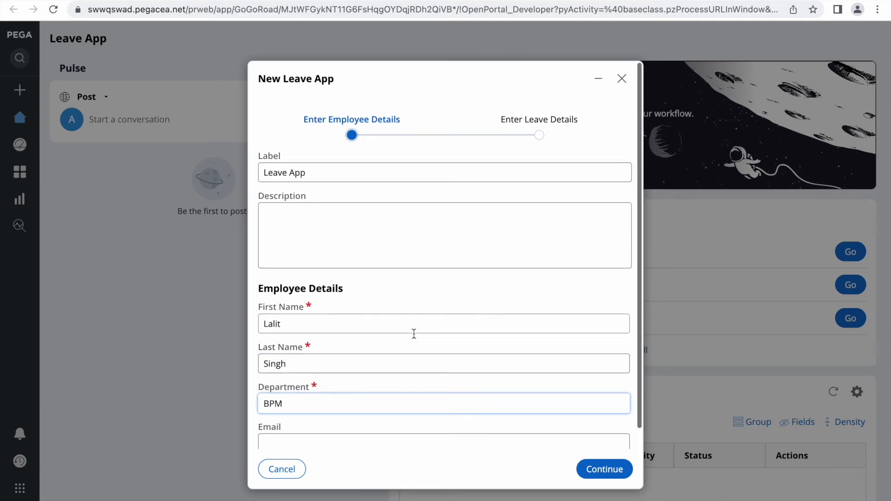
left_click(604, 470)
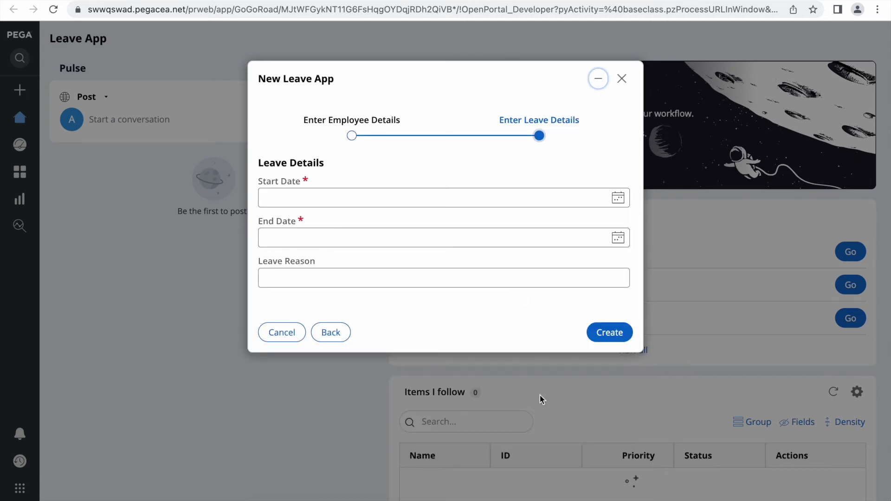
Set leave dates 5/10/2022 to 5/24/2022, create the case, and bring up the app launcher
left_click(619, 198)
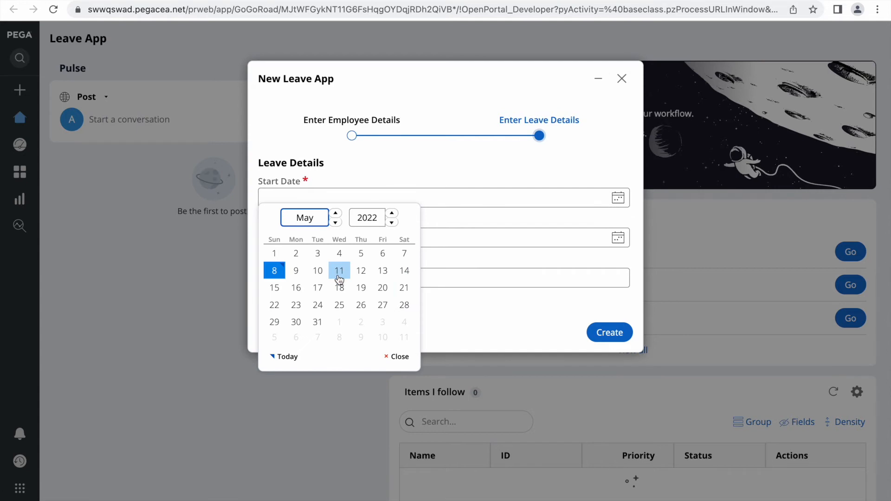
left_click(318, 271)
left_click(617, 238)
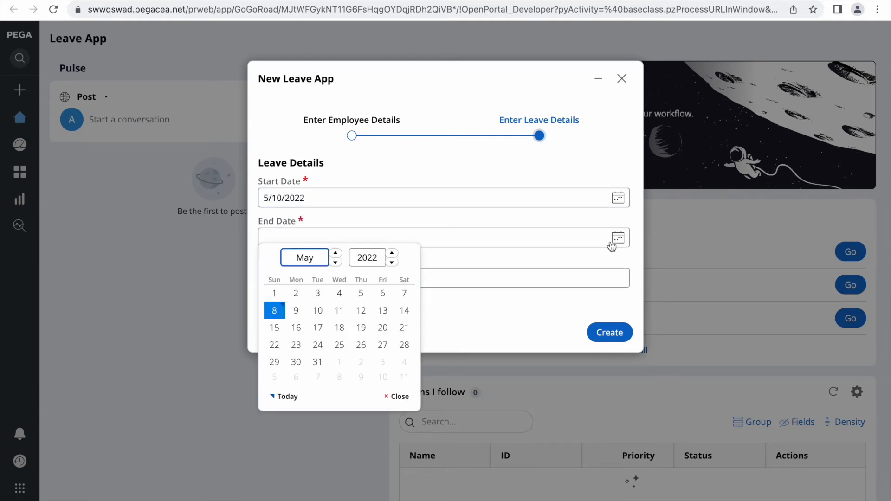
left_click(318, 345)
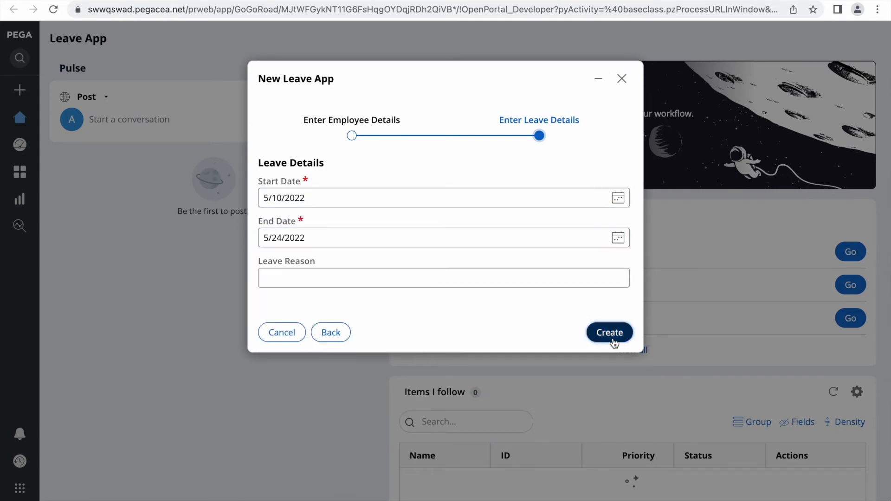
left_click(612, 335)
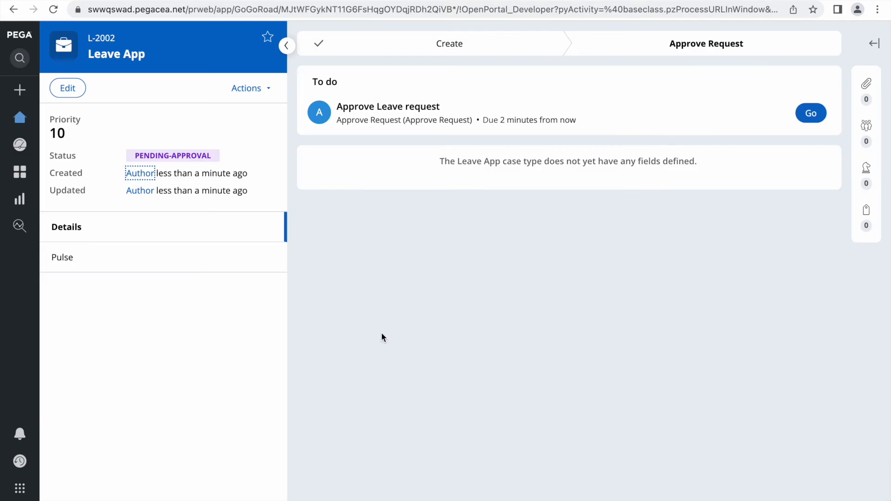
key("F4")
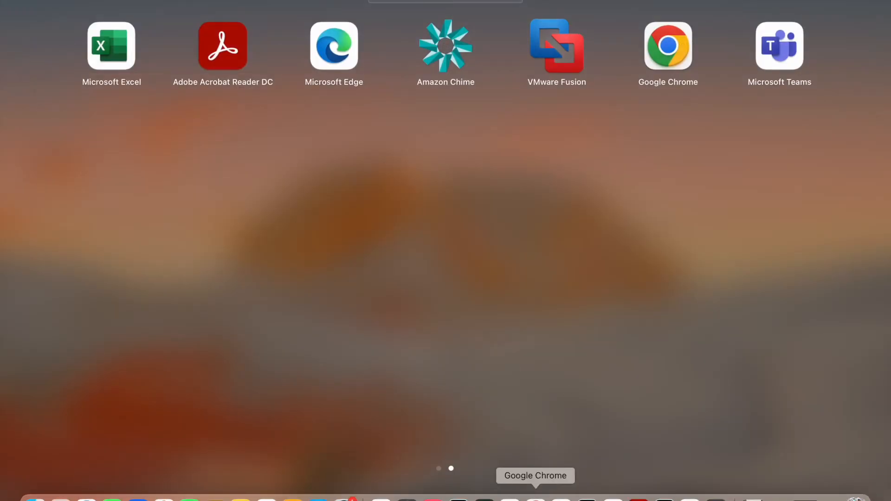
left_click(535, 496)
left_click(54, 8)
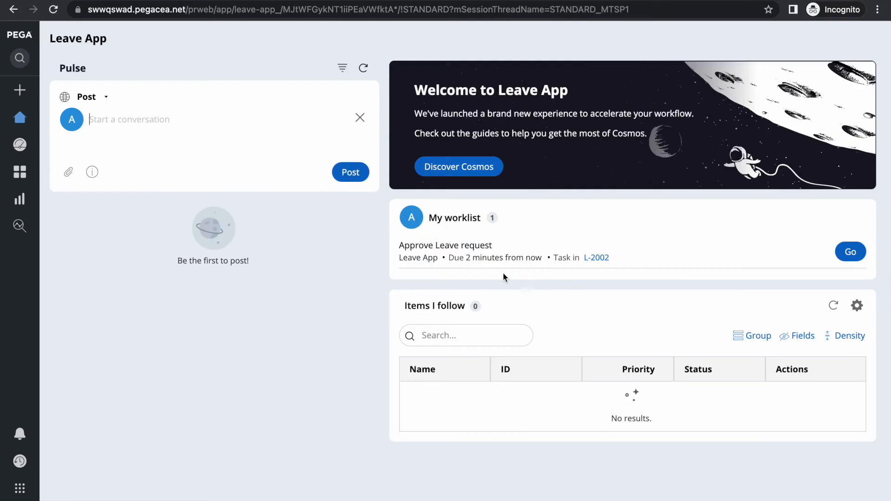
triple_click(478, 261)
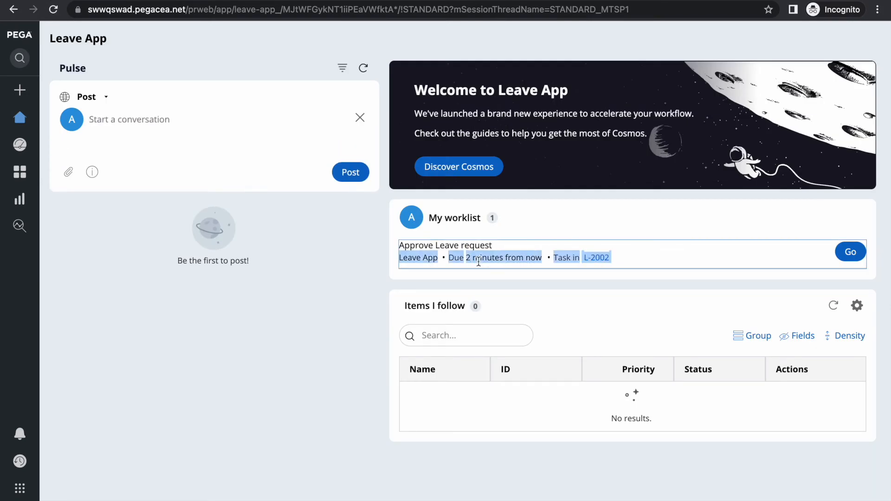
double_click(505, 260)
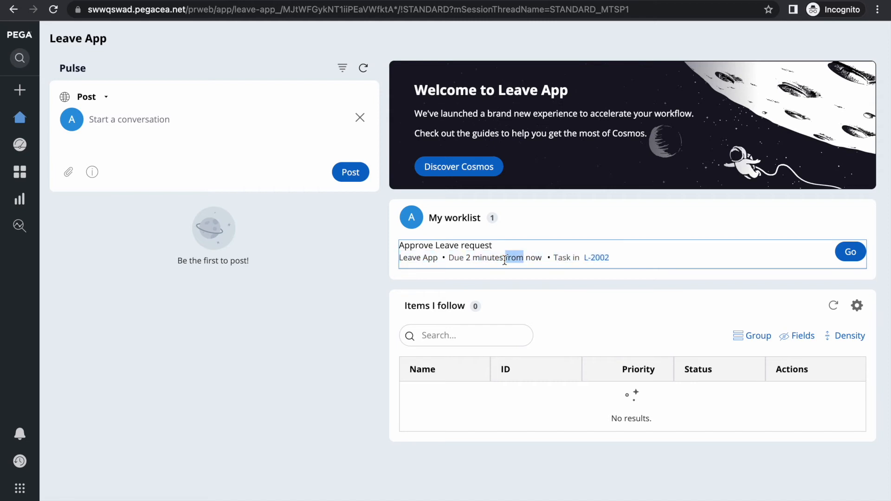
double_click(479, 256)
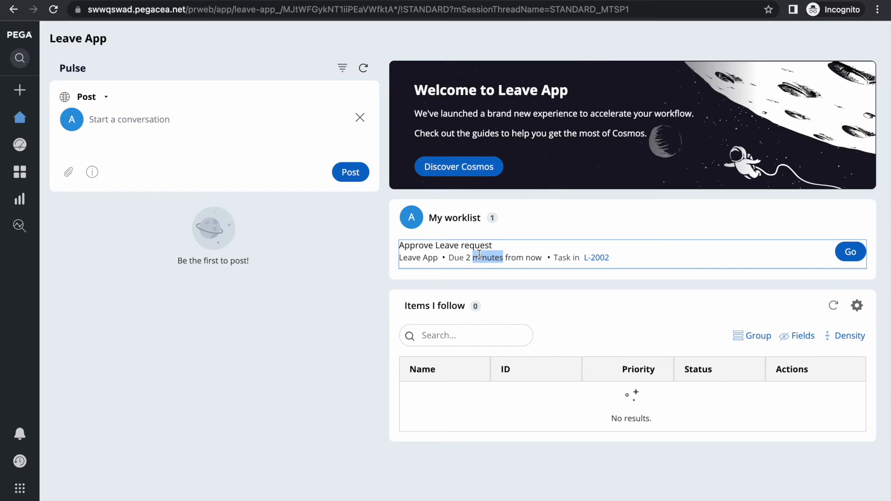
key("F4")
left_click(534, 499)
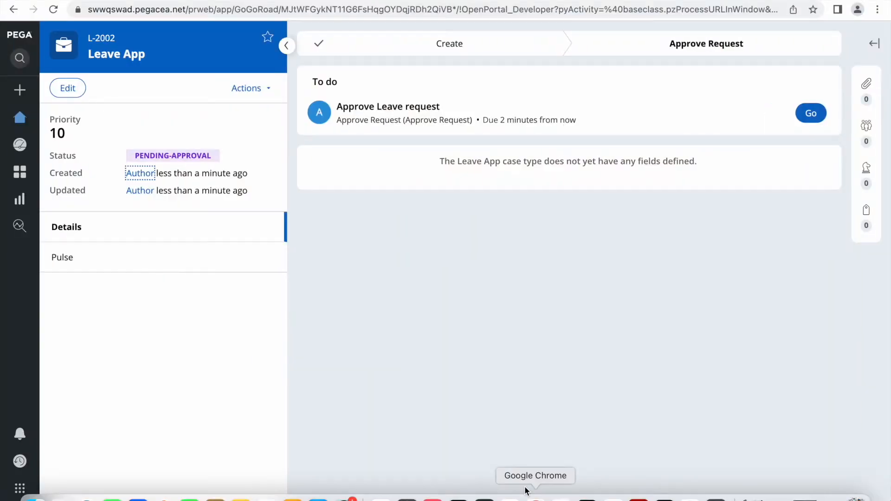
Refresh case L-2002 twice and expand its files, followers and tags panel
left_click(252, 89)
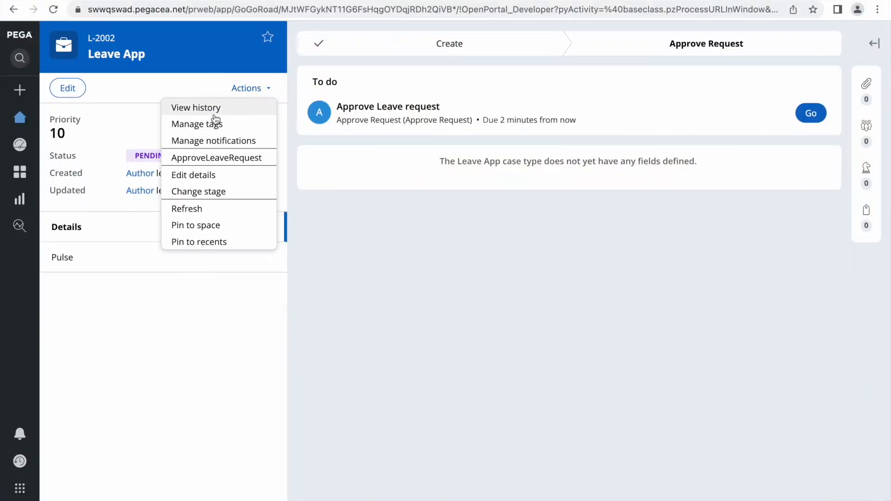
left_click(191, 208)
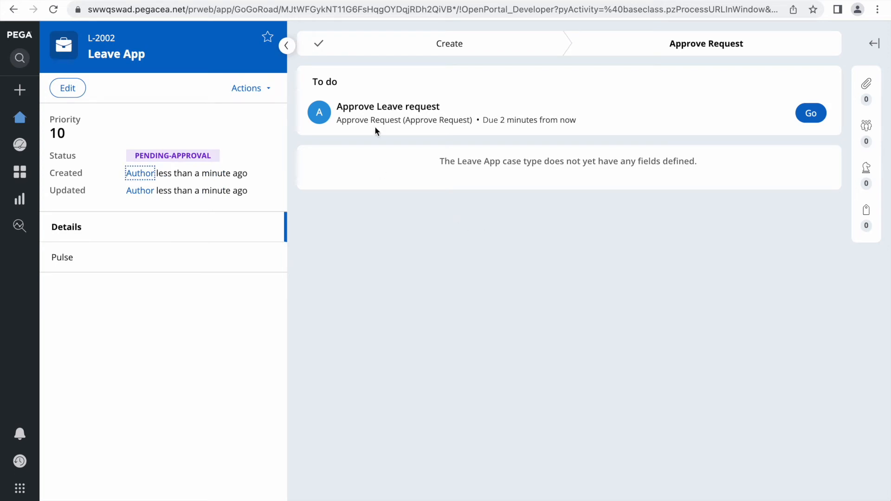
left_click(250, 96)
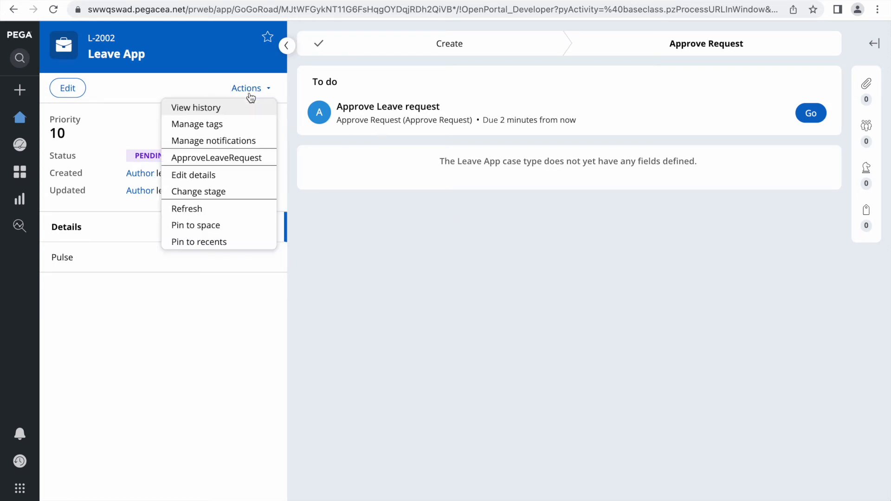
left_click(190, 209)
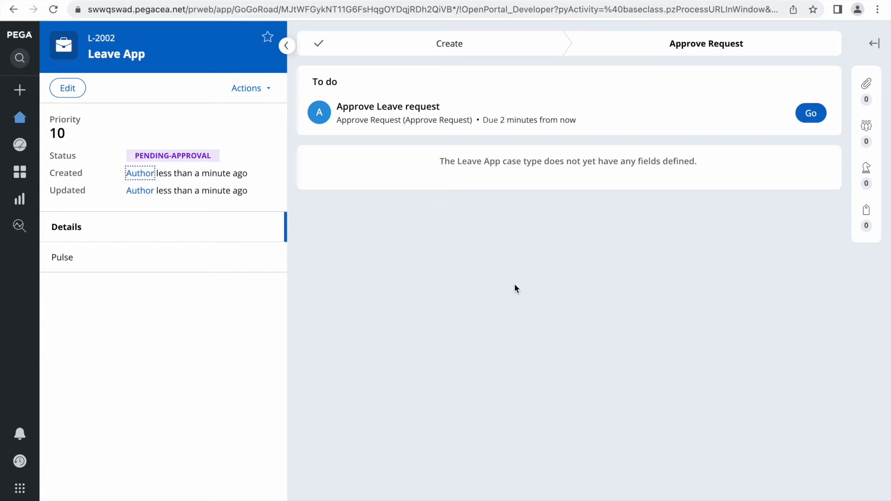
left_click(875, 43)
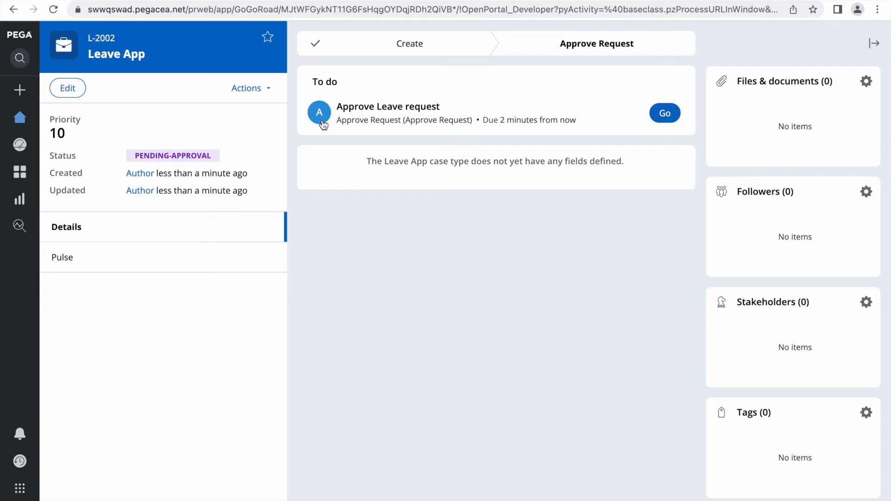
Open L-2002's case history and inspect the completion, Pending status and timestamp entries
left_click(246, 88)
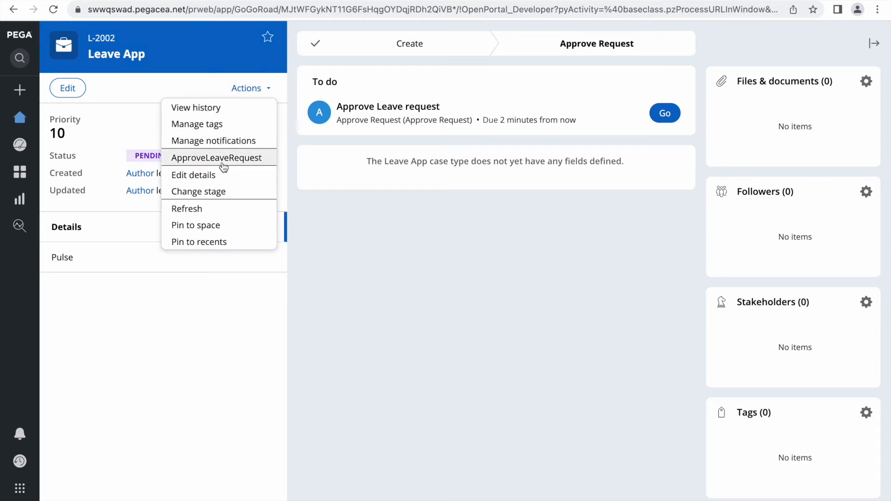
left_click(196, 109)
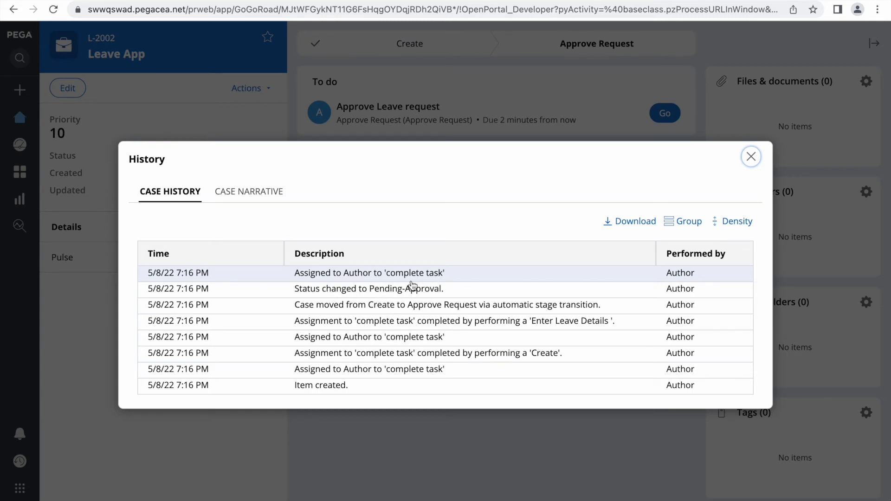
double_click(394, 274)
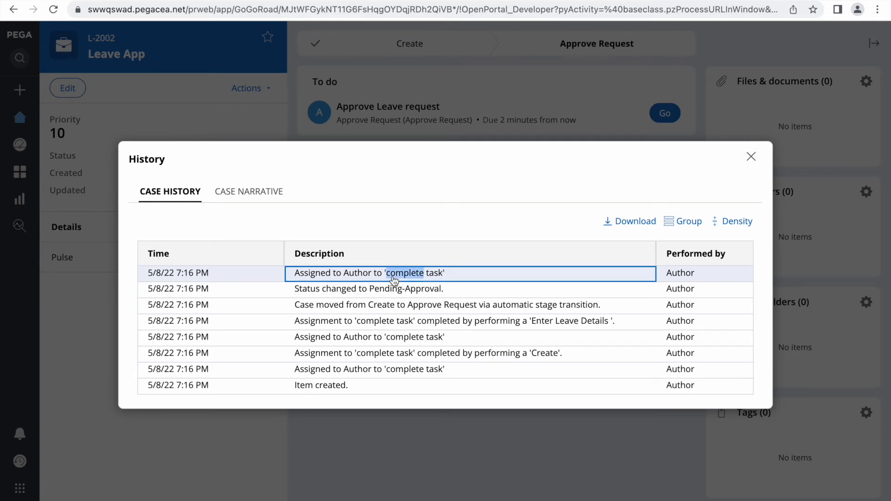
double_click(354, 274)
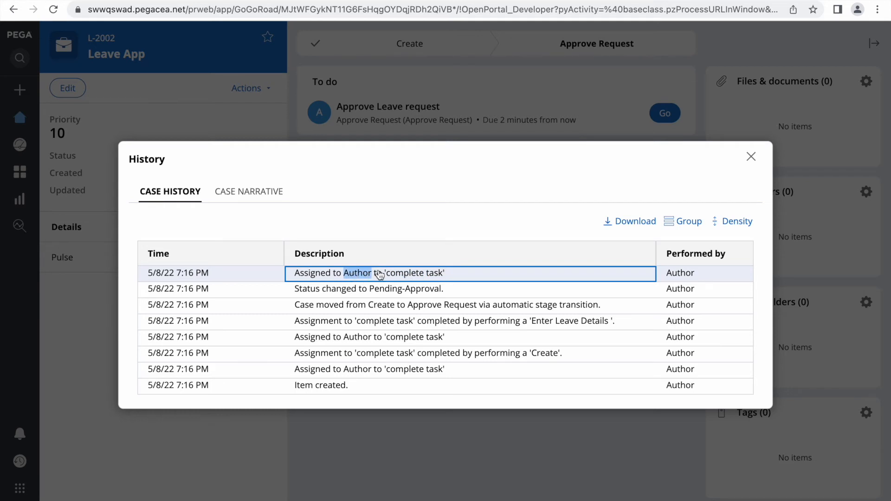
double_click(391, 291)
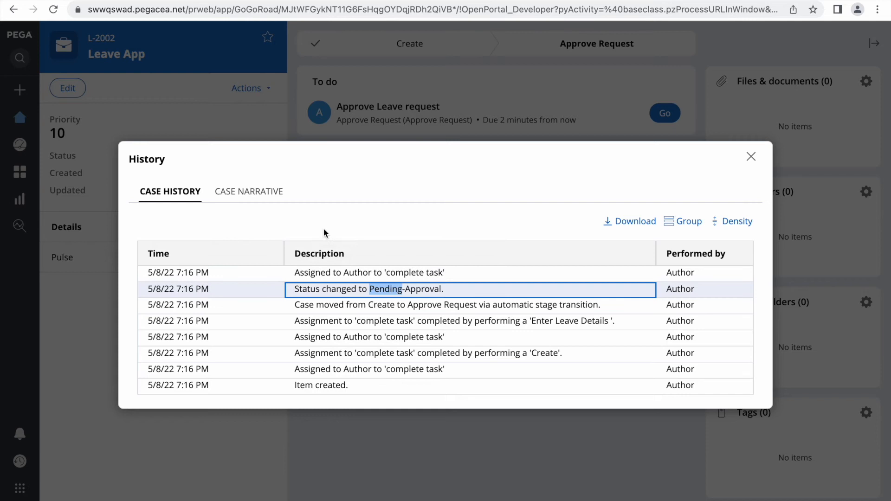
left_click(205, 280)
triple_click(205, 280)
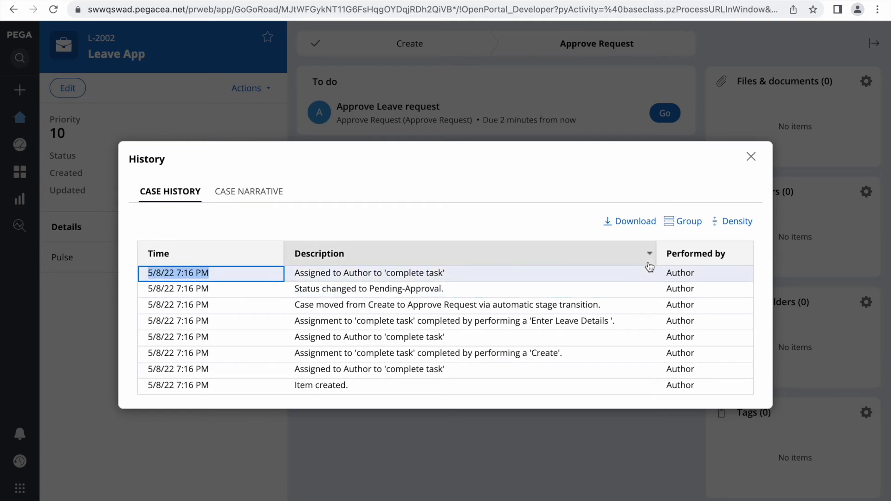
Close the history and refresh the case twice so the approval shows its updated due time
left_click(751, 156)
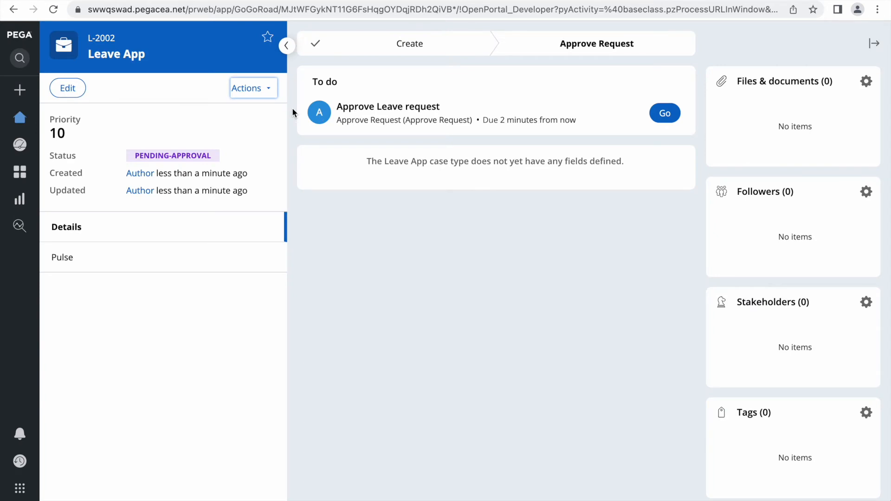
left_click(256, 88)
left_click(193, 211)
left_click(250, 89)
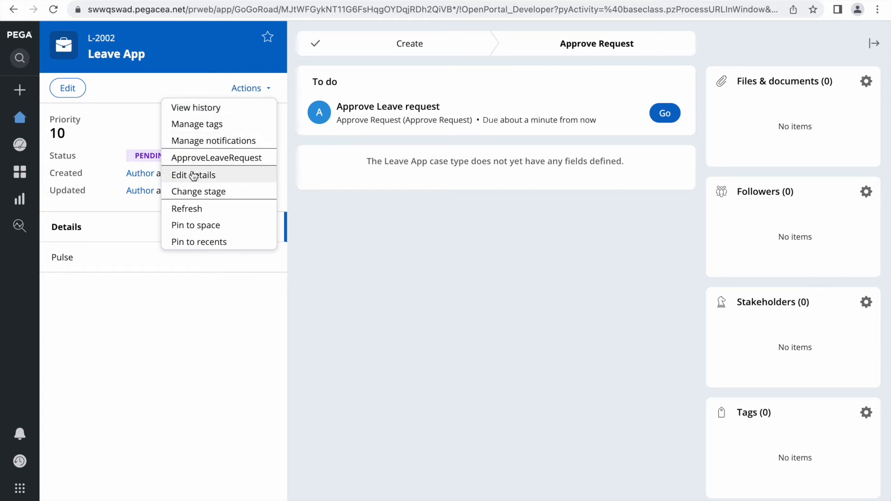
left_click(196, 208)
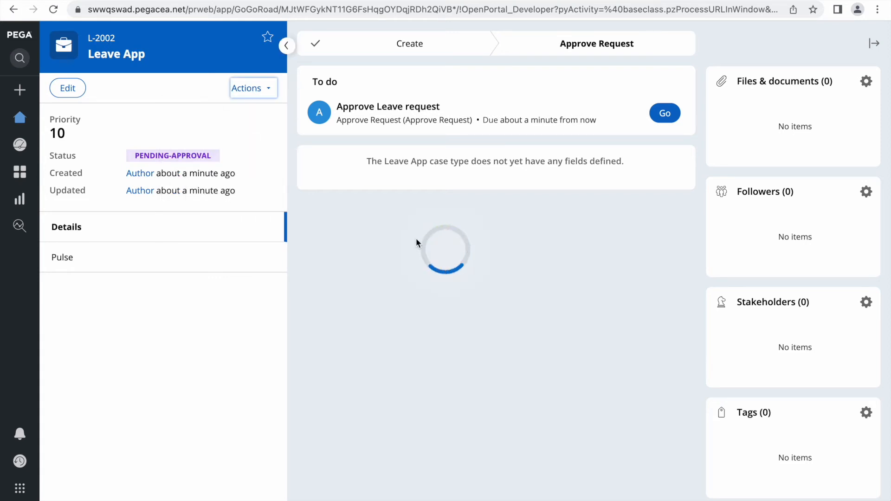
Save and refresh the Leave App case type in Dev Studio, then return to case L-2002
key("alt+Tab")
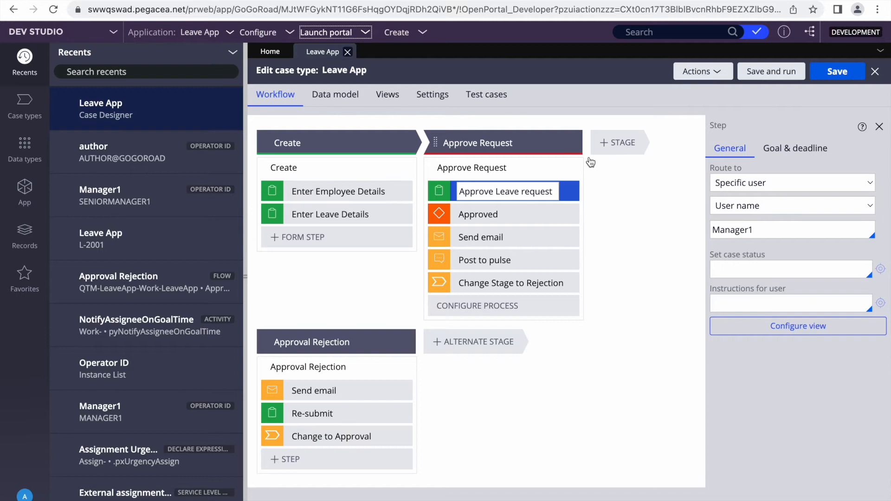
left_click(820, 73)
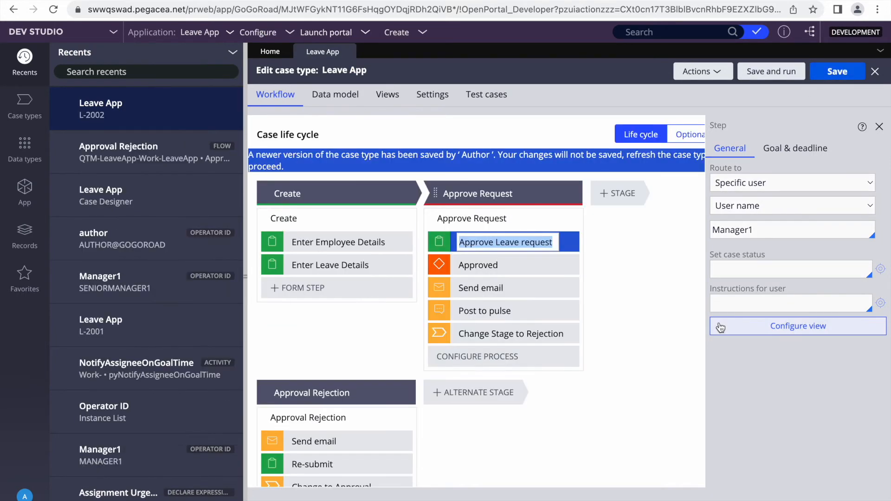
left_click(711, 72)
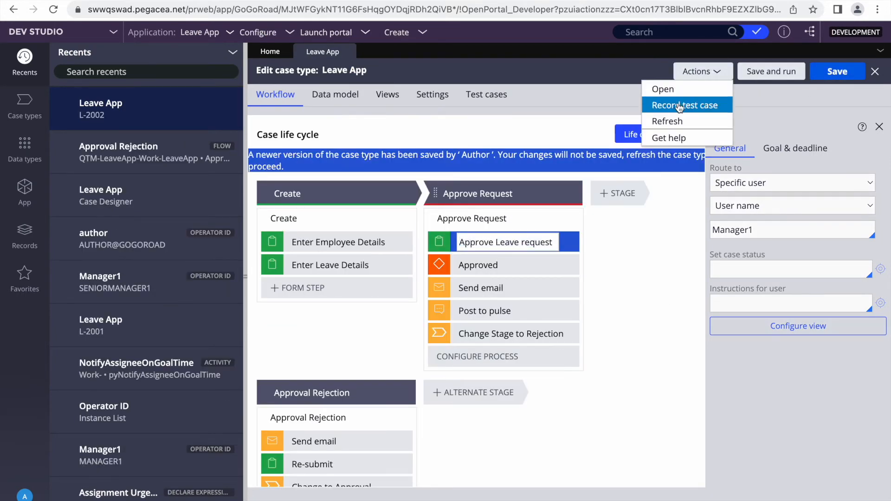
left_click(665, 120)
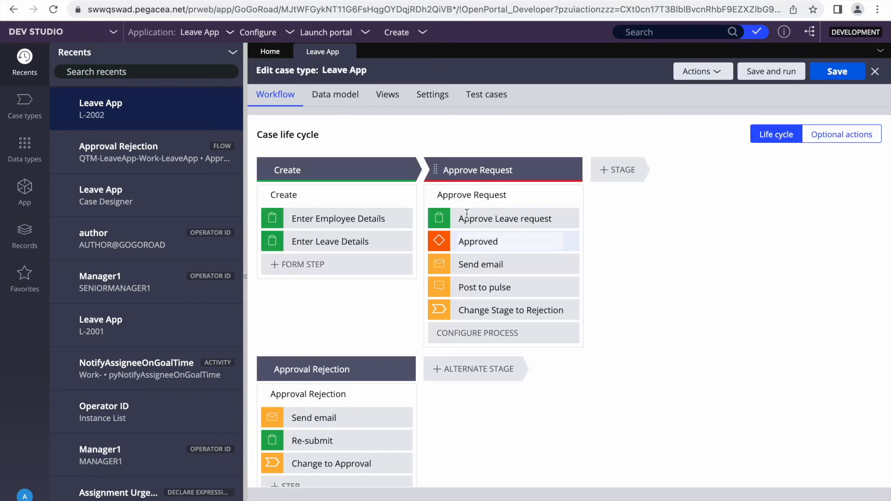
key("alt+Tab")
left_click(240, 88)
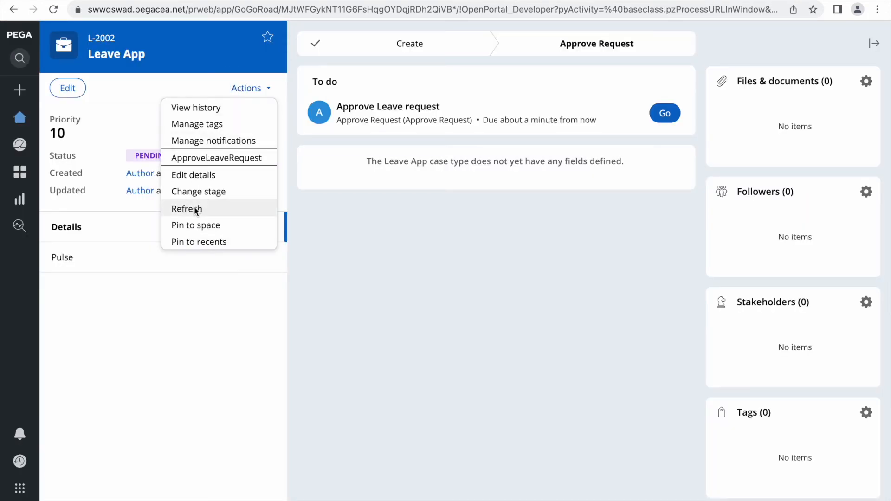
Refresh L-2002, read its attached 'passed the goal time' email, then return to the case
left_click(195, 209)
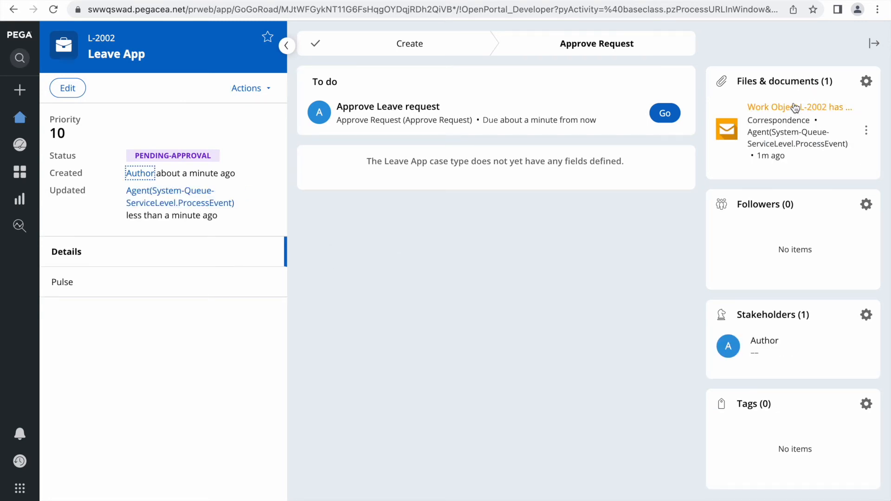
left_click(808, 111)
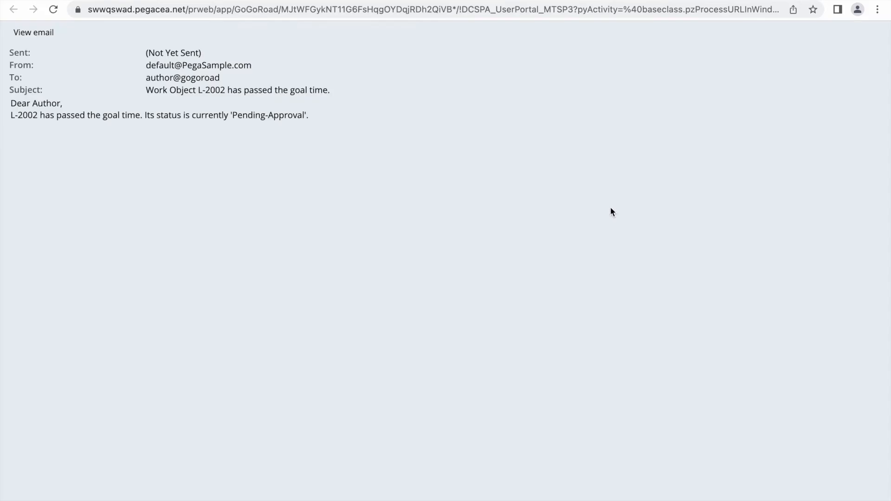
triple_click(26, 115)
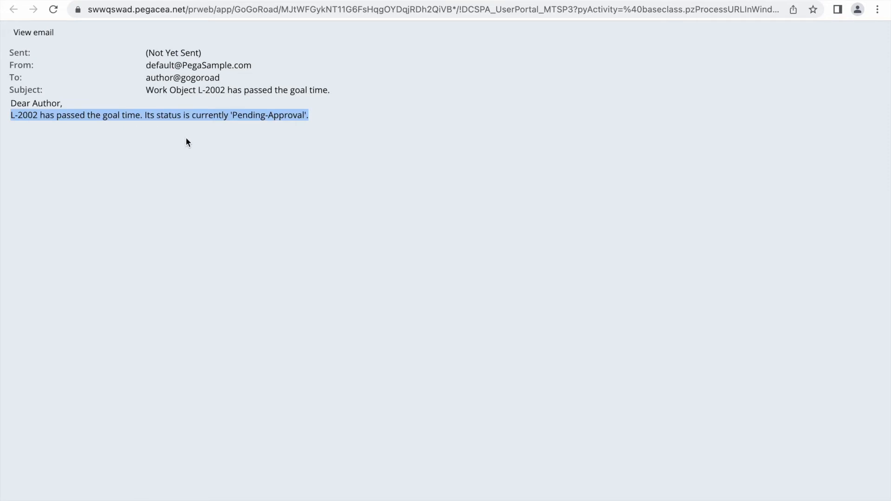
left_click(425, 131)
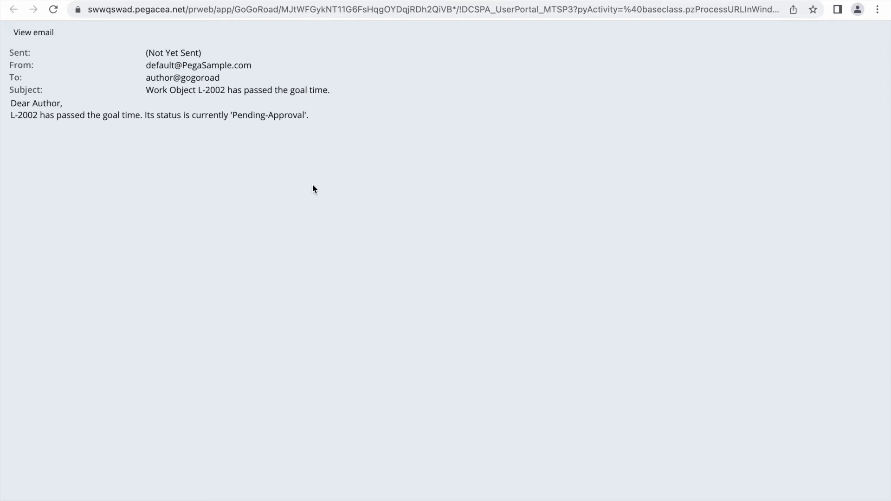
left_click(596, 1)
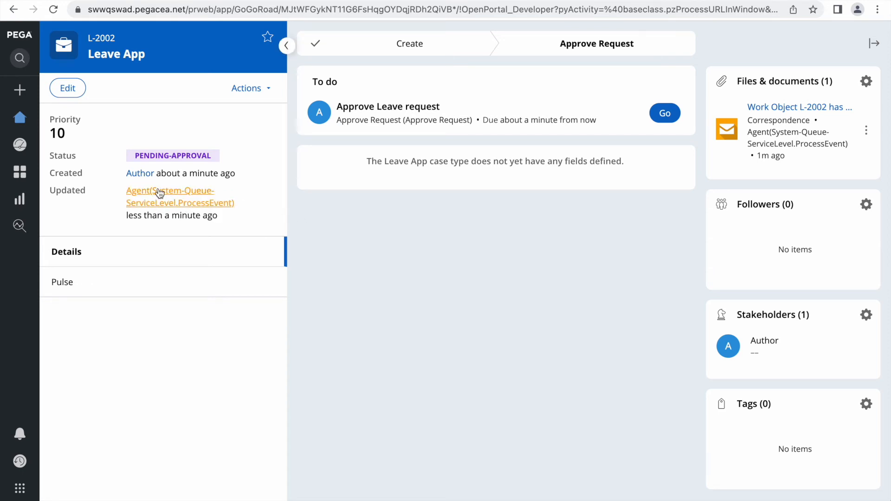
Review L-2002's history entries for the NotifyAssignee SLA action and the attached correspondence
left_click(249, 89)
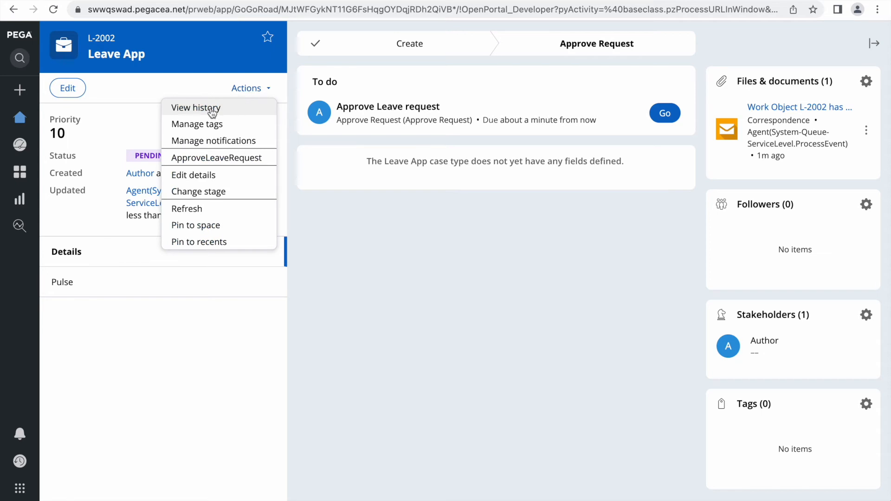
left_click(210, 108)
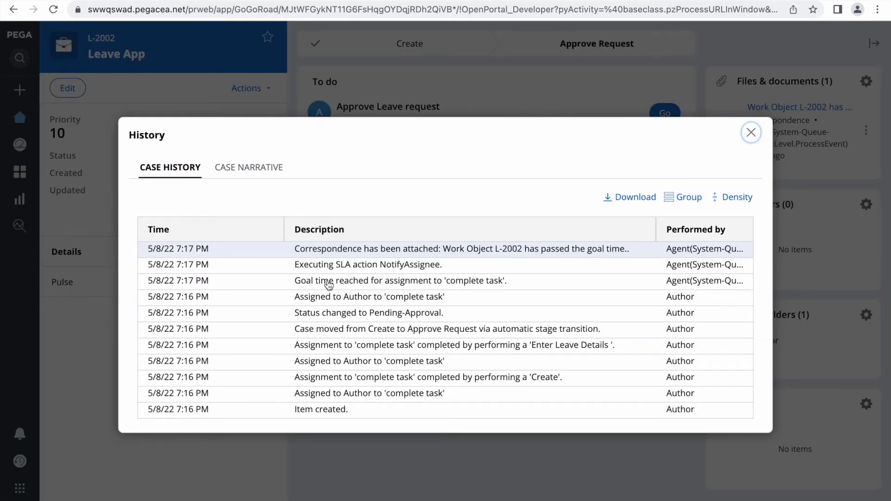
double_click(384, 271)
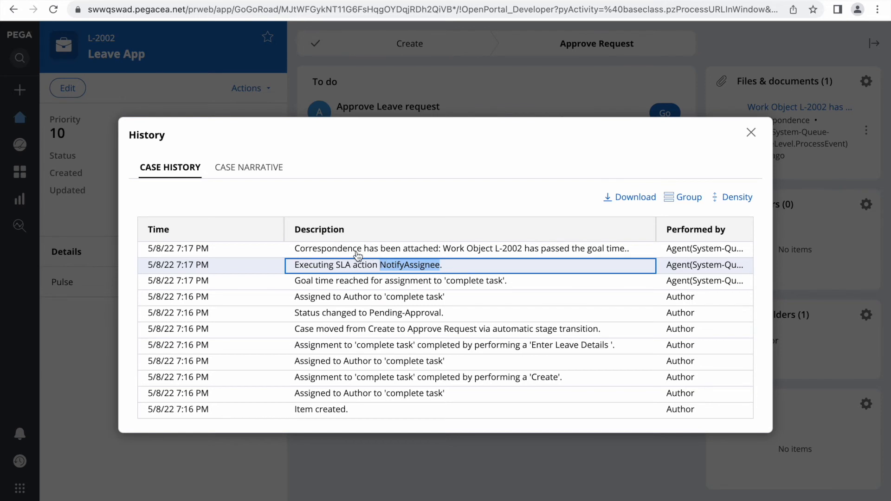
triple_click(438, 253)
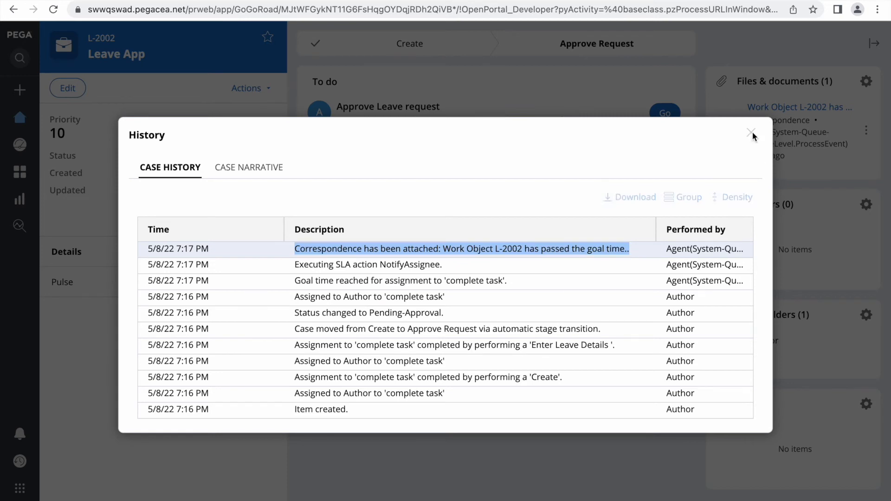
left_click(751, 134)
key("F4")
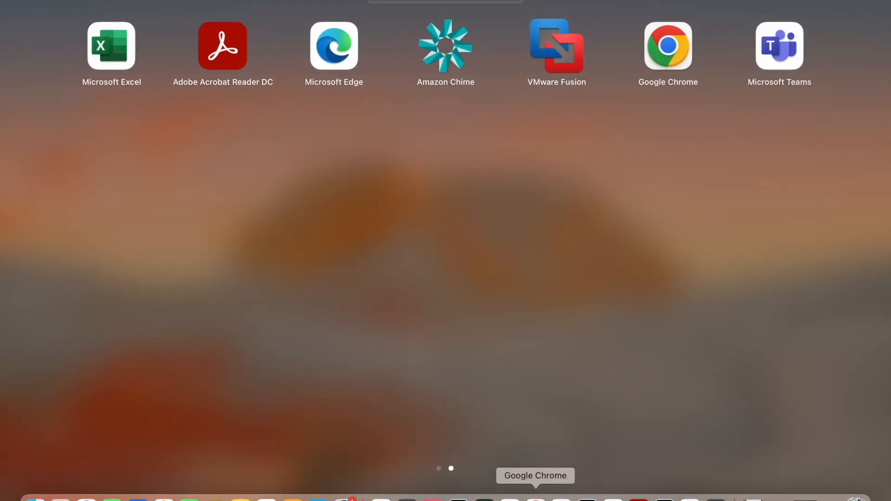
Reload the incognito portal to confirm the worklist is empty, then log off
left_click(535, 498)
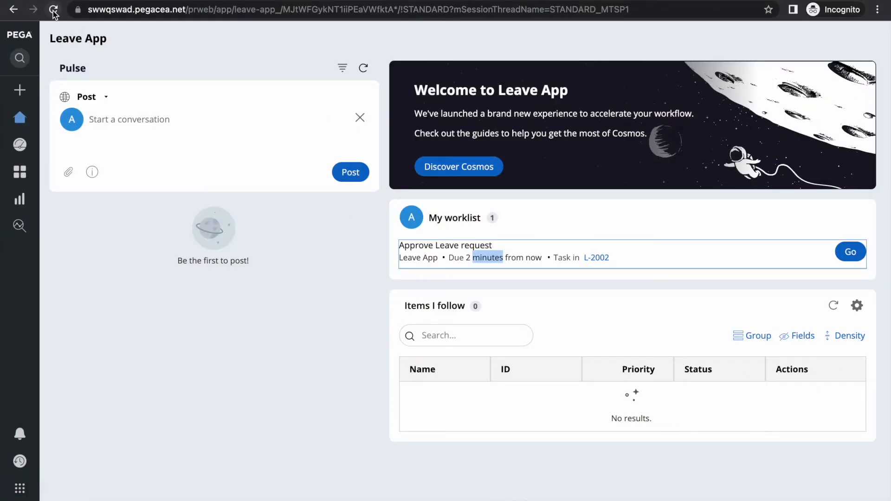
left_click(53, 10)
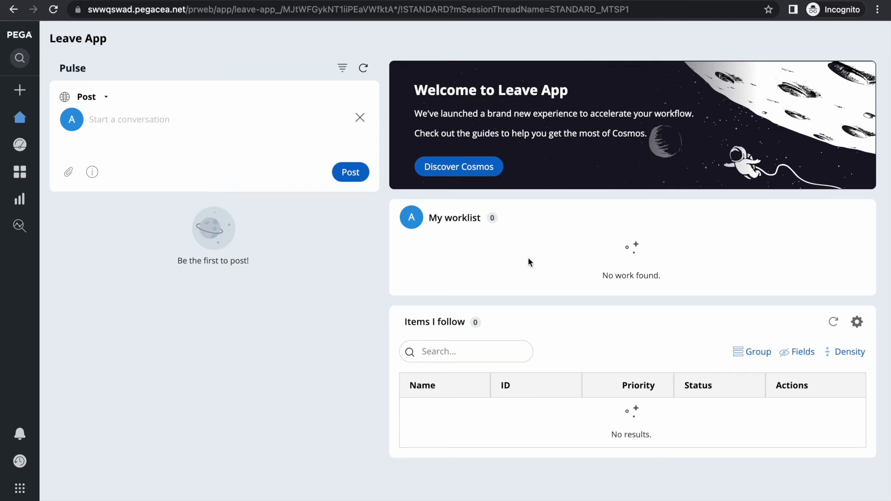
mouse_move(10, 431)
left_click(19, 498)
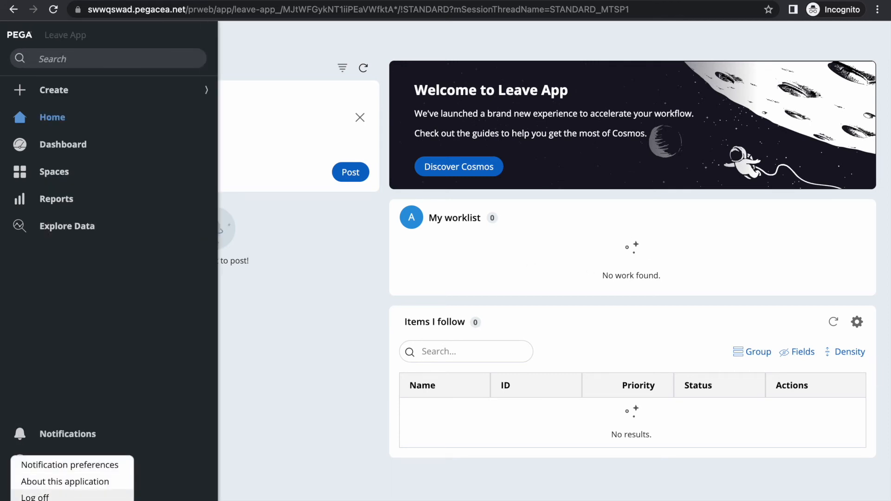
left_click(40, 497)
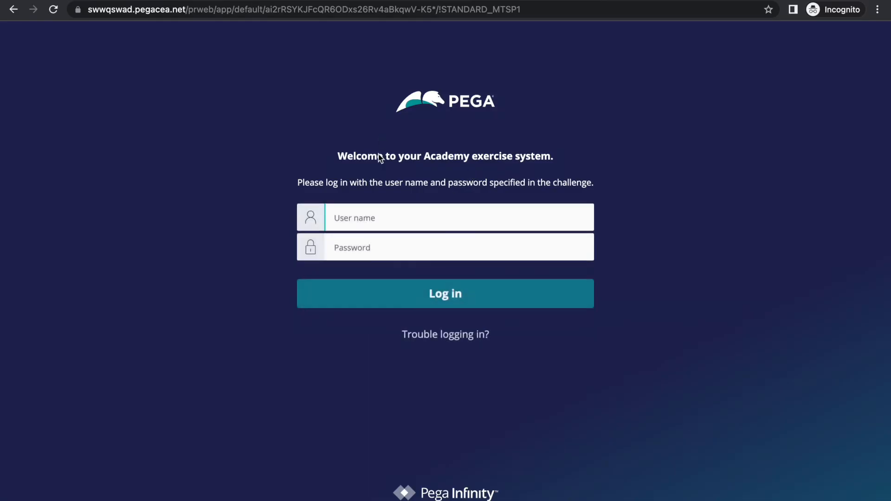
Attempt to sign in as the senior manager with the account password, and dismiss the rejection alert
type("SENIORMAMA")
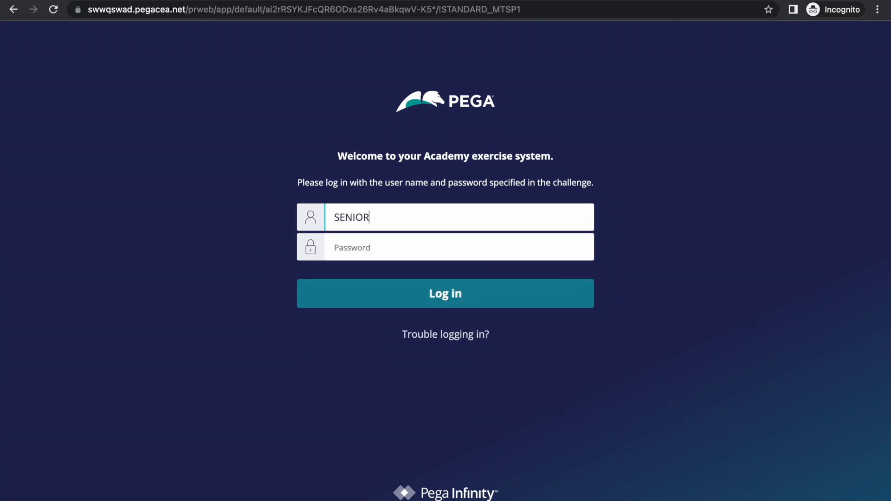
key("BackSpace")
key("BackSpace")
type("ANGER1")
key("Tab")
left_click(393, 218)
key("BackSpace")
key("Tab")
type("rules")
left_click(394, 295)
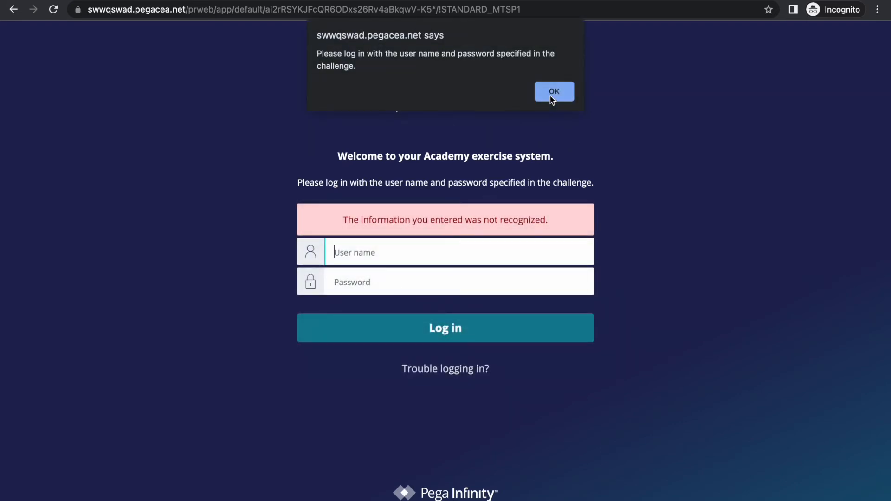
left_click(554, 91)
Return to the Dev Studio tab in the main Chrome window
key("F4")
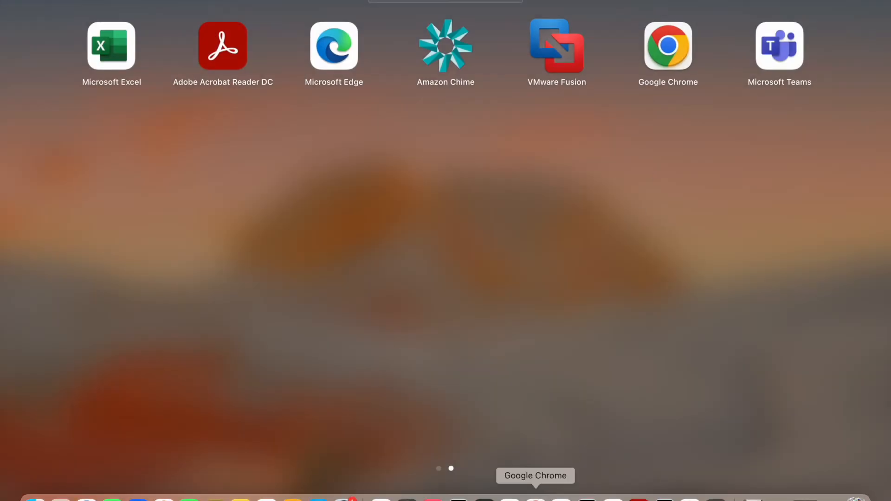
left_click(548, 487)
key("ctrl+shift+Tab")
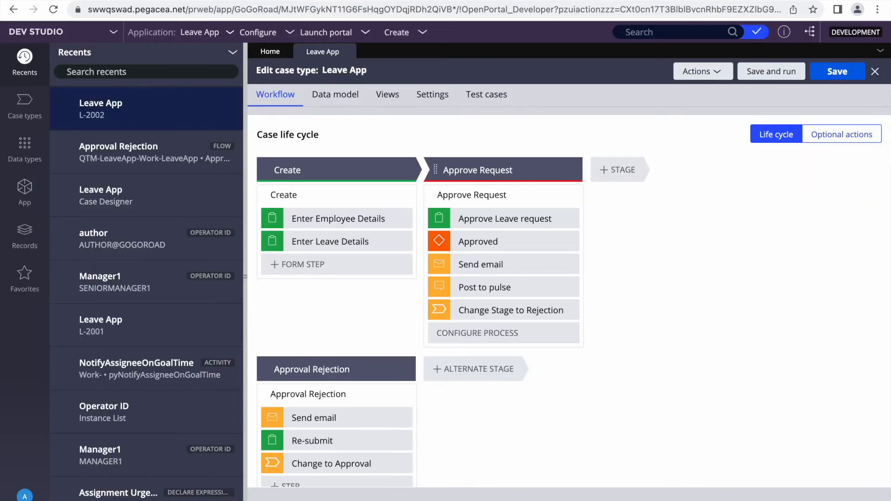
Copy the senior manager's operator ID from Recents and sign in with it in the incognito window
scroll(144, 382, "down", 1)
left_click(126, 259)
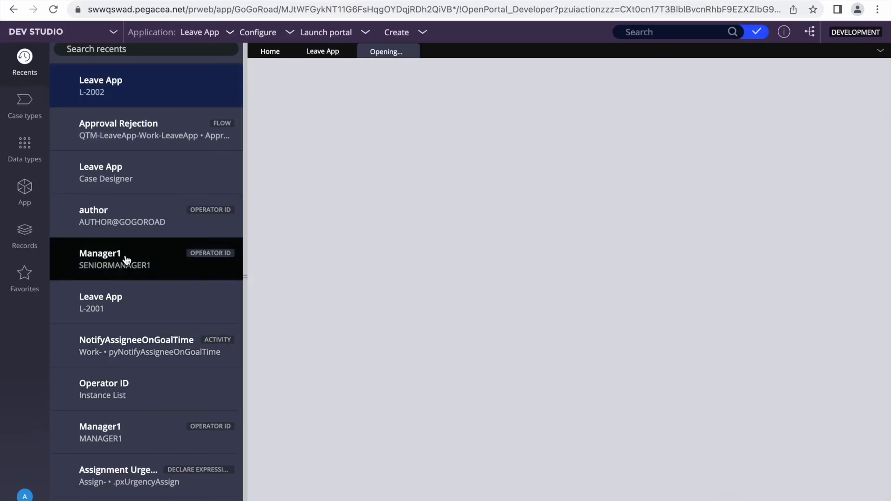
double_click(307, 83)
key("ctrl+c")
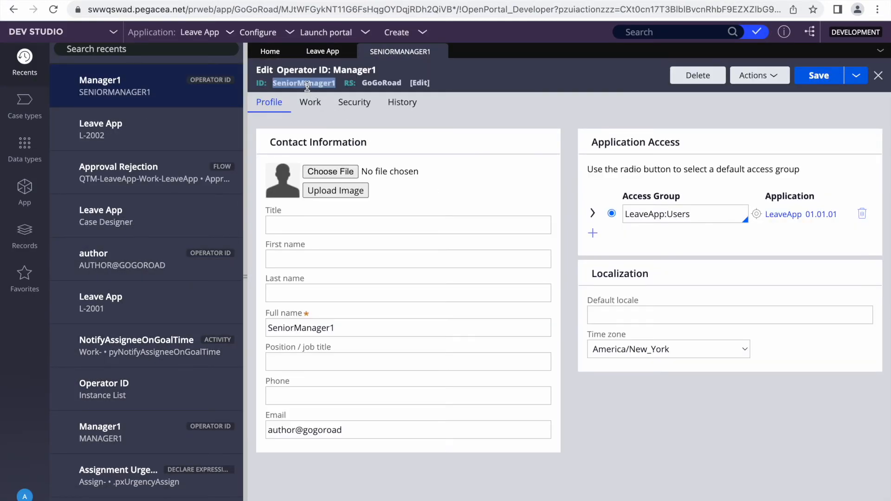
key("F4")
left_click(536, 490)
left_click(403, 246)
key("ctrl+v")
key("Tab")
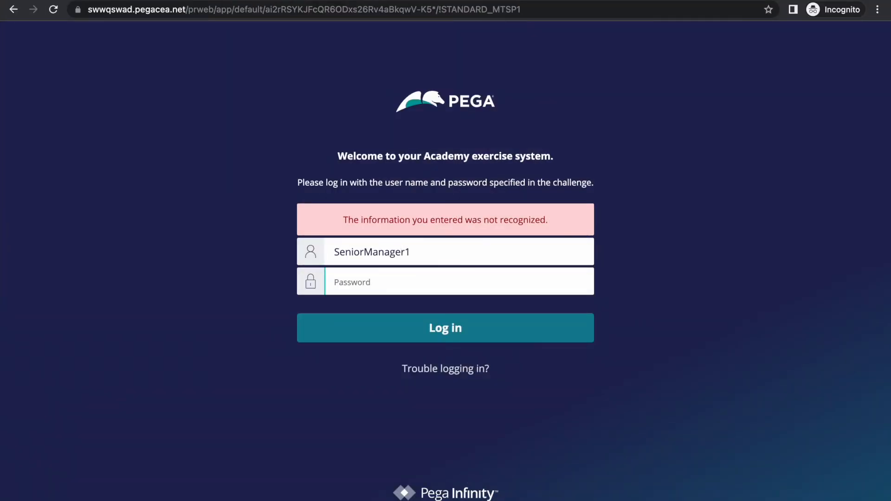
type("rules")
key("Return")
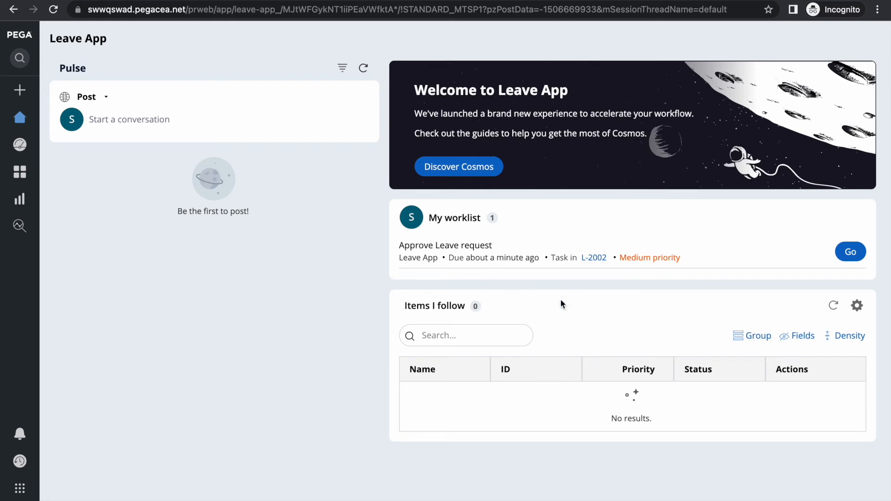
Go back to Dev Studio's Leave App case type tab
key("F4")
left_click(535, 499)
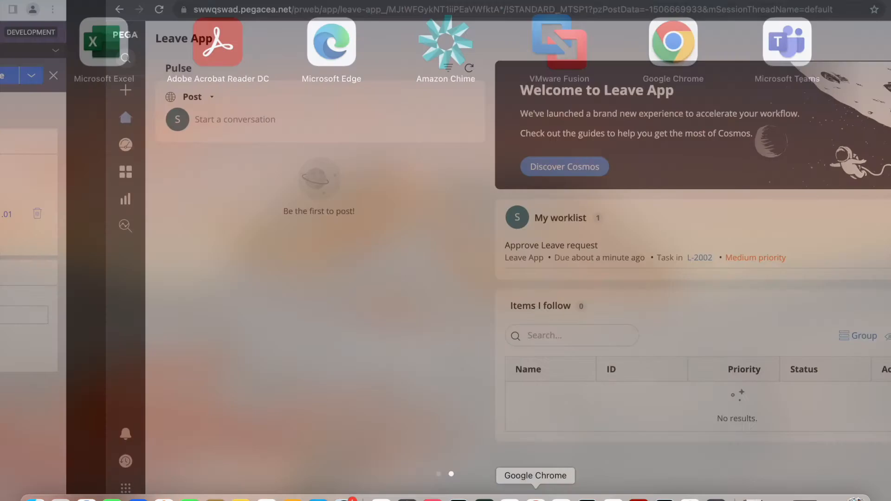
left_click(322, 51)
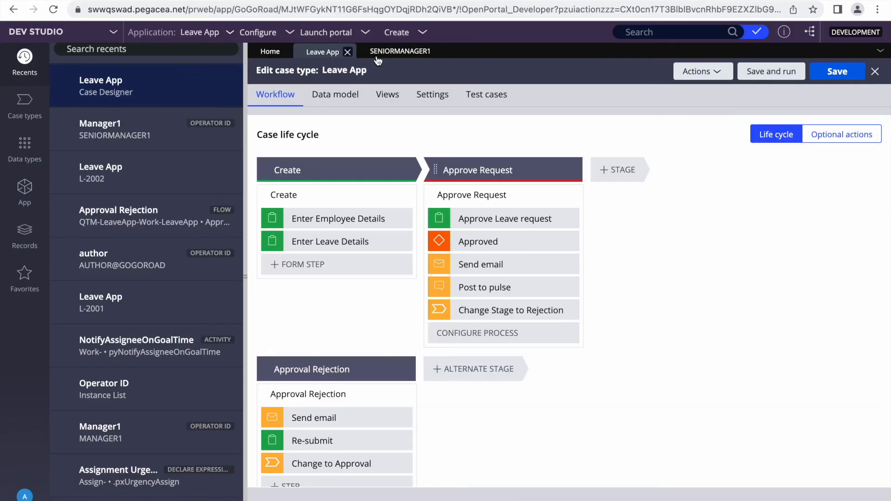
Open the SLA rule from the Approve Leave request step's Goal & deadline settings
left_click(488, 216)
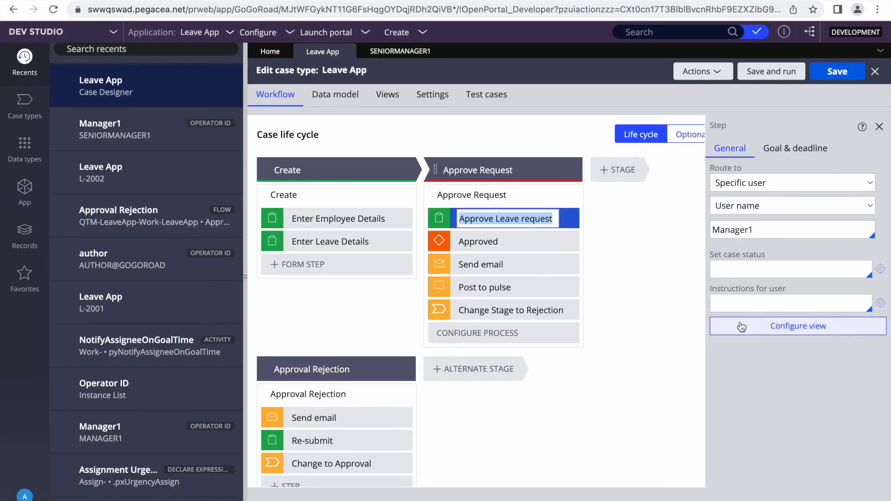
left_click(791, 147)
left_click(731, 249)
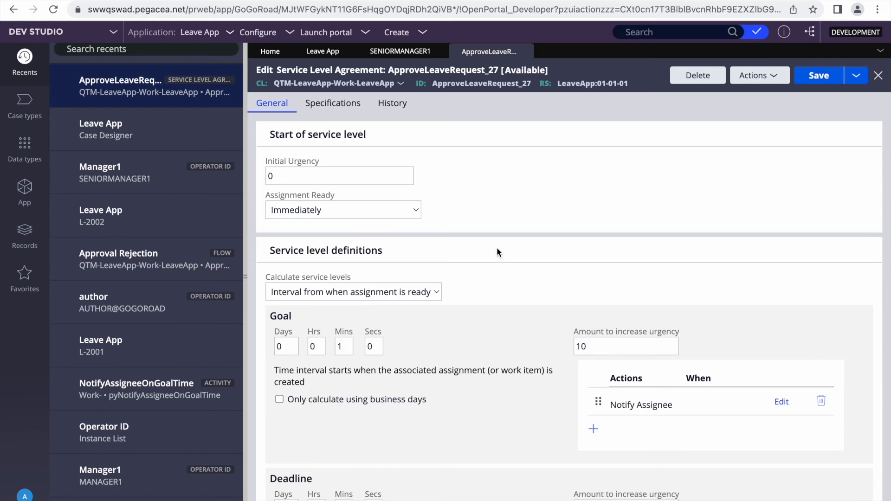
Review the SLA's goal and deadline urgency increases of 10 each
scroll(525, 247, "down", 5)
scroll(525, 246, "up", 5)
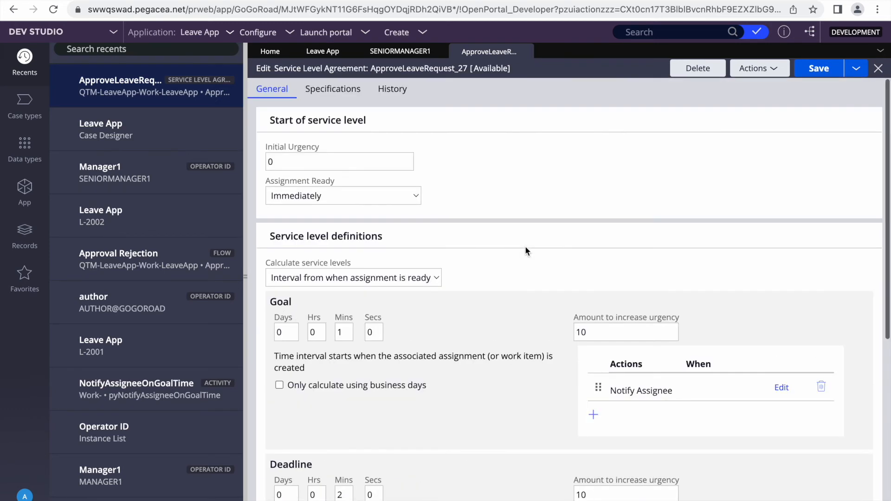
left_click(244, 268)
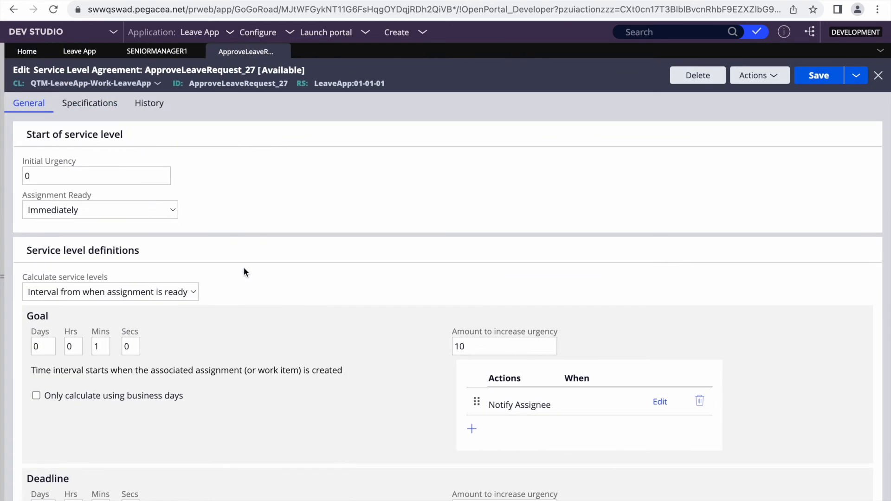
scroll(333, 352, "down", 5)
double_click(488, 158)
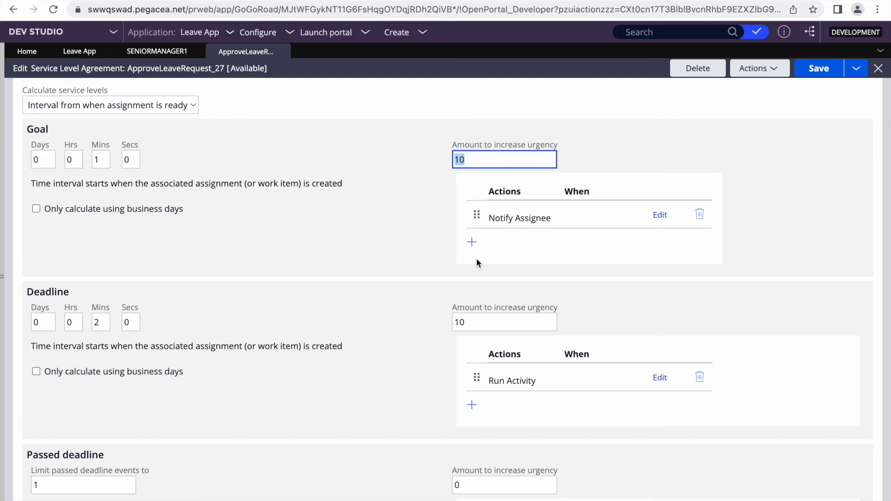
double_click(476, 322)
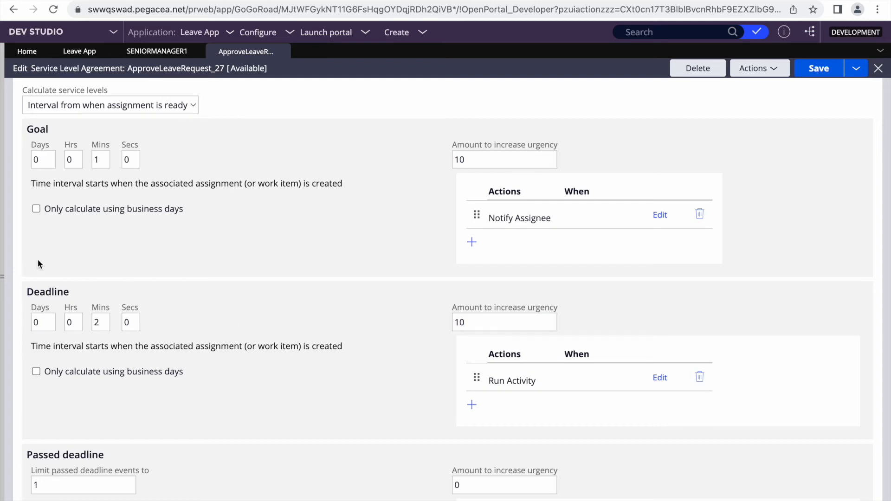
left_click(3, 258)
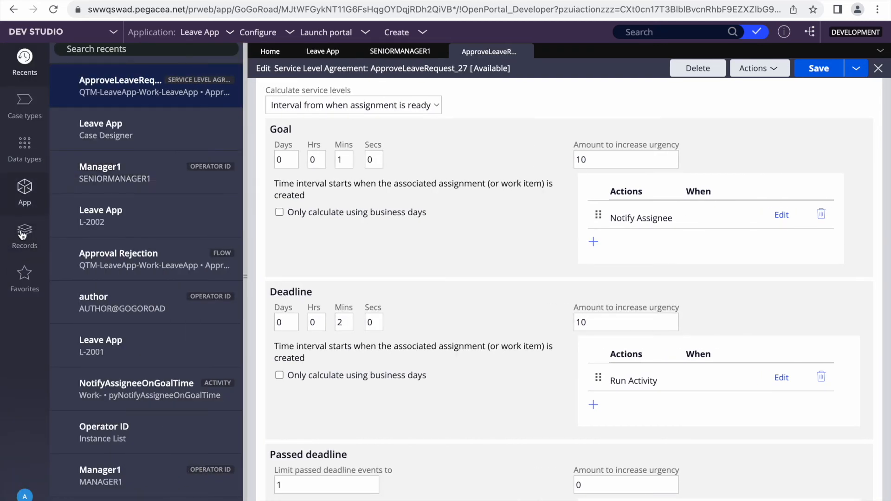
left_click(25, 190)
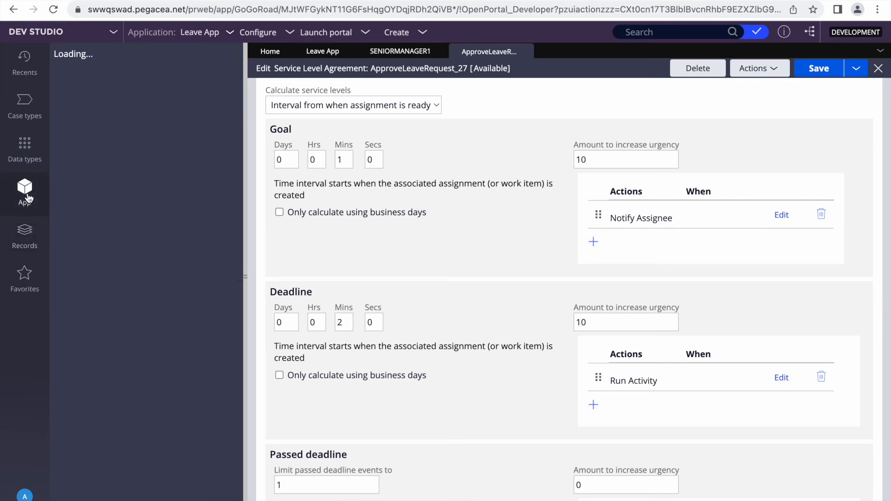
List Assign-Worklist instances in App explorer, showing L-2002's approval at urgency 30
left_click(153, 100)
type("lits")
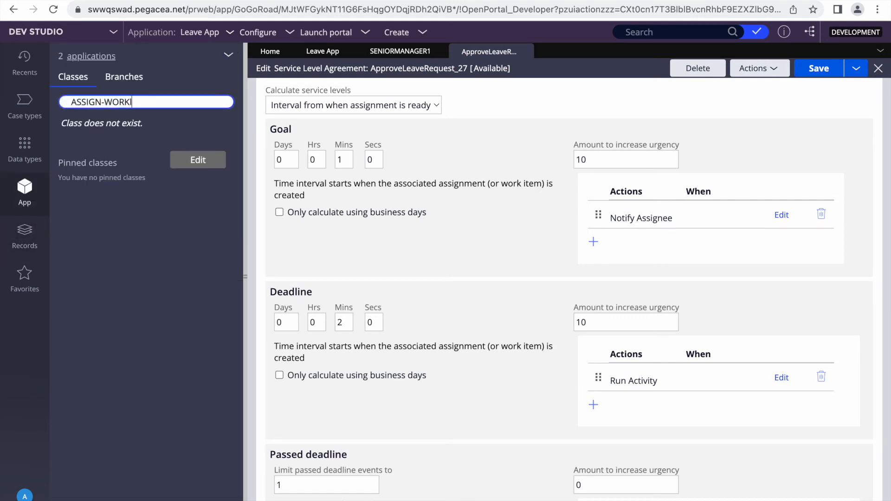
key("BackSpace")
key("BackSpace")
key("BackSpace")
left_click(128, 132)
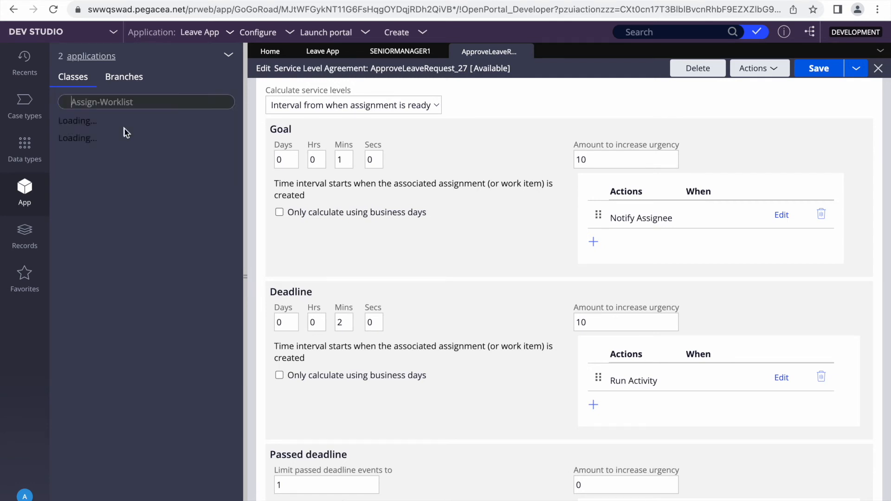
left_click(124, 125)
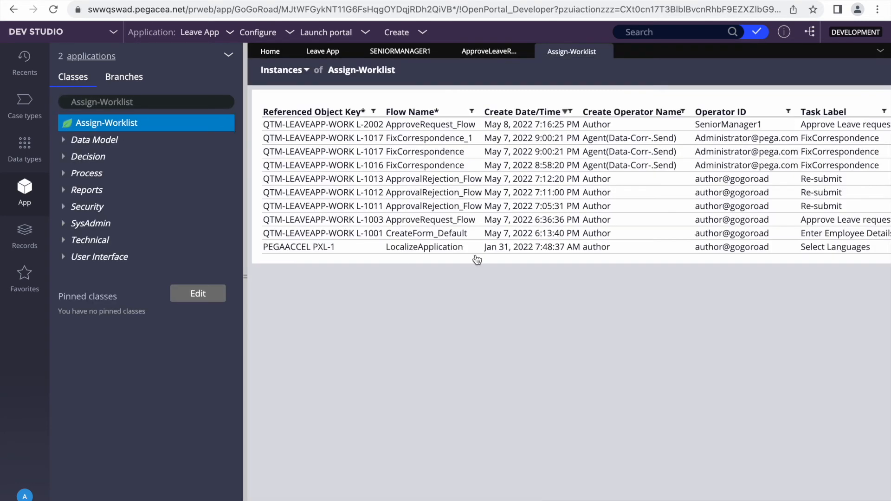
left_click(245, 301)
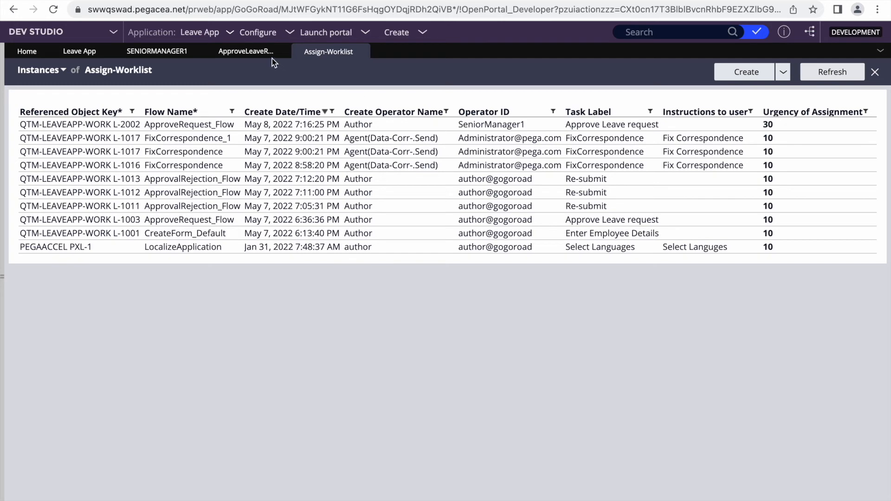
left_click(253, 53)
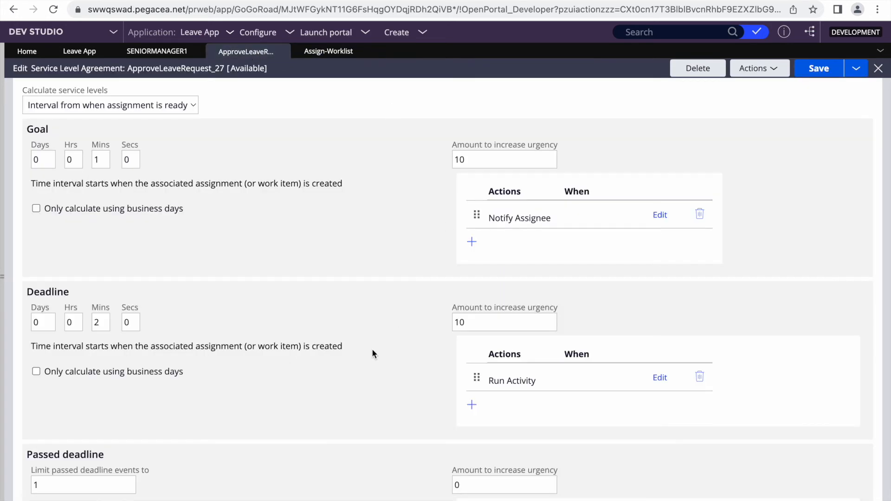
Review the goal's 1-minute interval and expand its Notify Assignee action
scroll(406, 299, "up", 3)
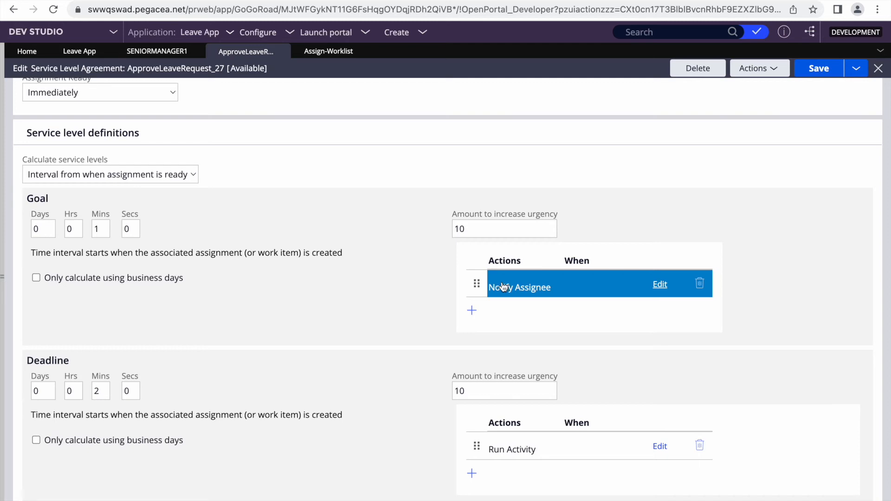
double_click(102, 234)
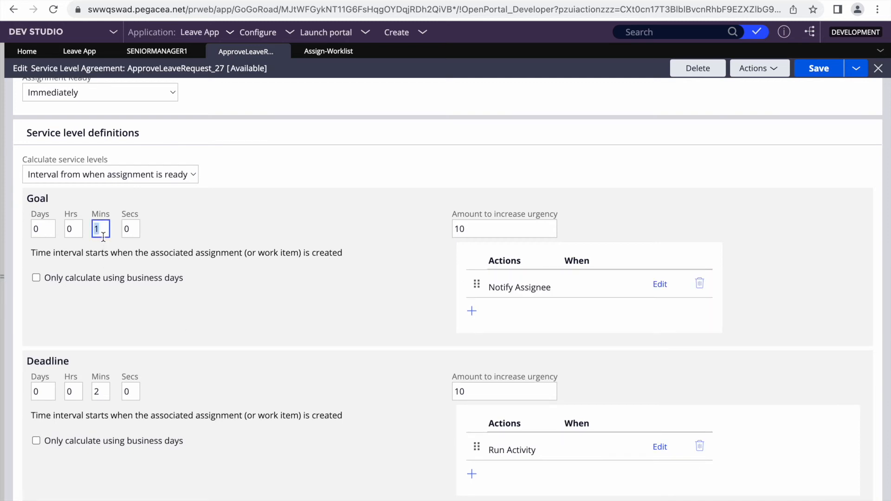
left_click(509, 290)
scroll(489, 353, "down", 1)
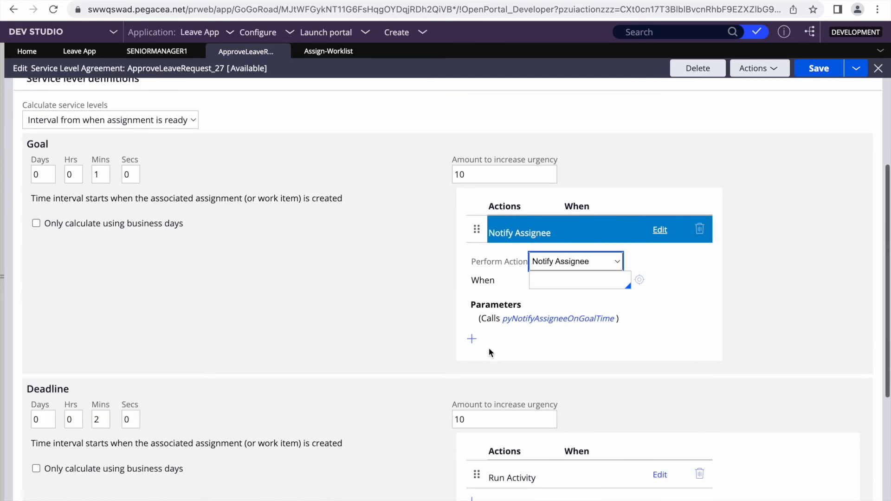
scroll(662, 320, "down", 4)
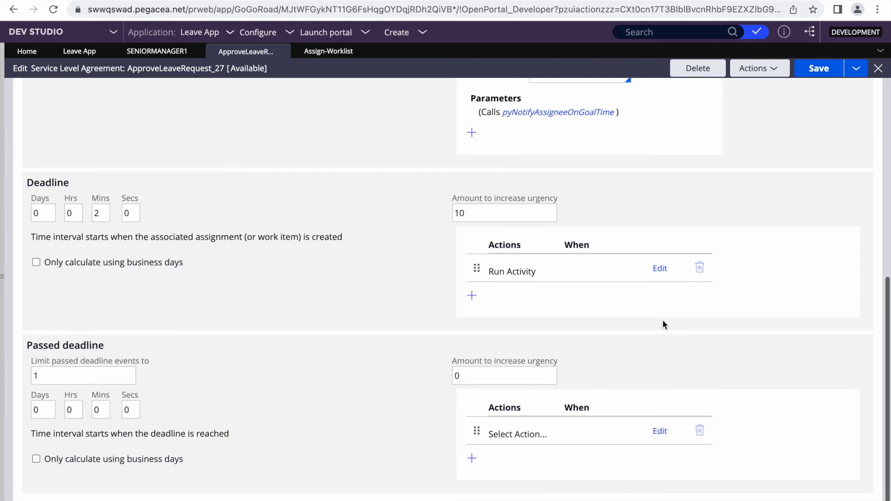
Review the 2-minute deadline and expand its Run Activity reassignment to the senior manager operator
left_click(102, 211)
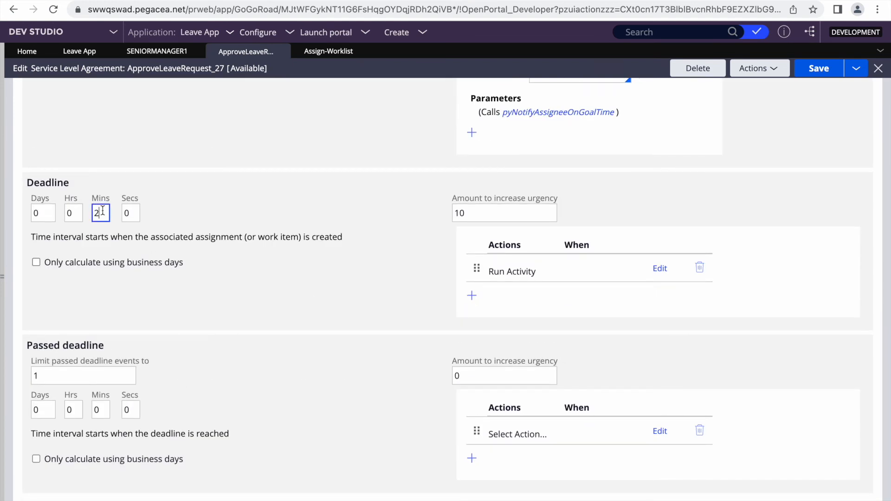
left_click(511, 272)
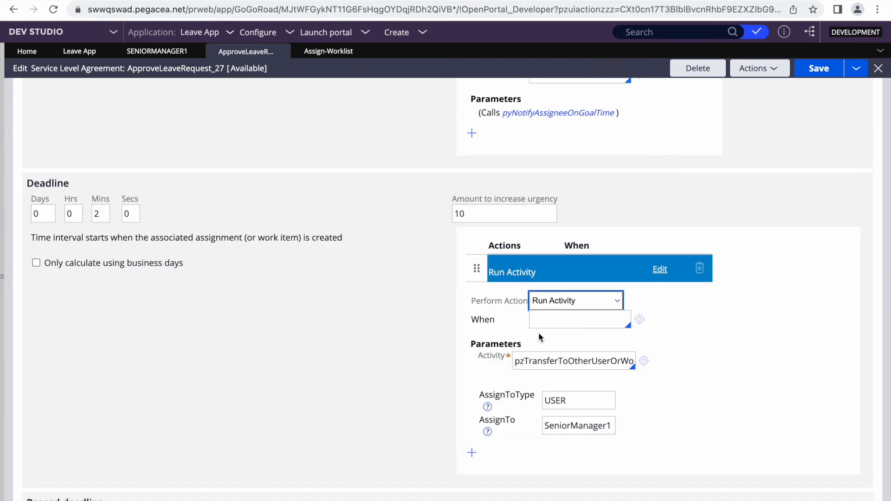
scroll(667, 405, "down", 3)
left_click(577, 287)
double_click(578, 287)
scroll(336, 297, "up", 10)
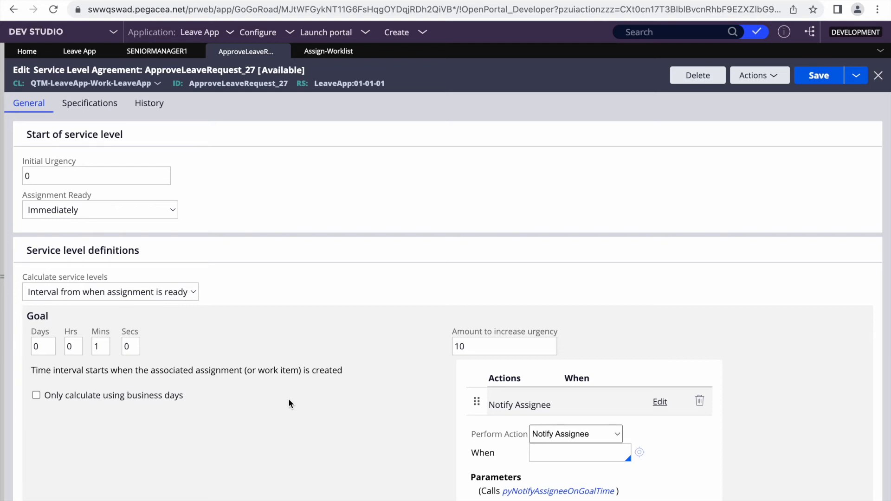
left_click(41, 172)
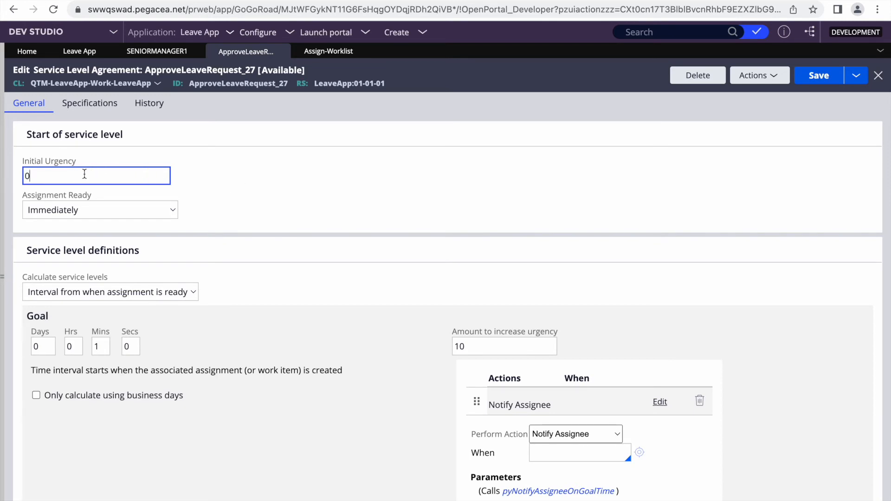
key("BackSpace")
type("4")
key("BackSpace")
type("0")
left_click(124, 213)
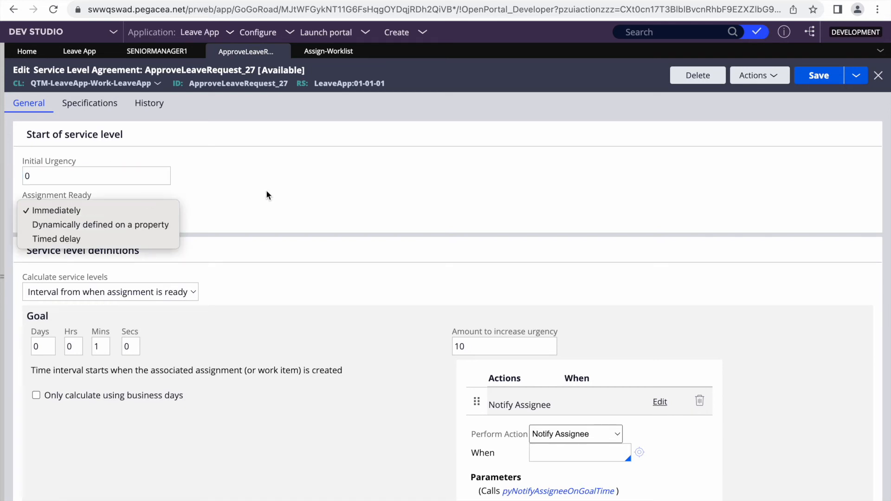
left_click(243, 202)
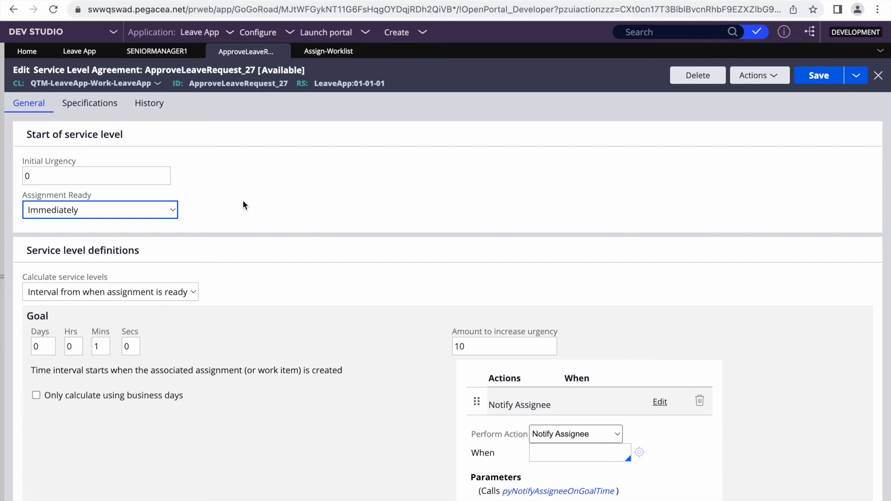
Change Assignment Ready from Timed delay to Dynamically defined on a property
left_click(112, 207)
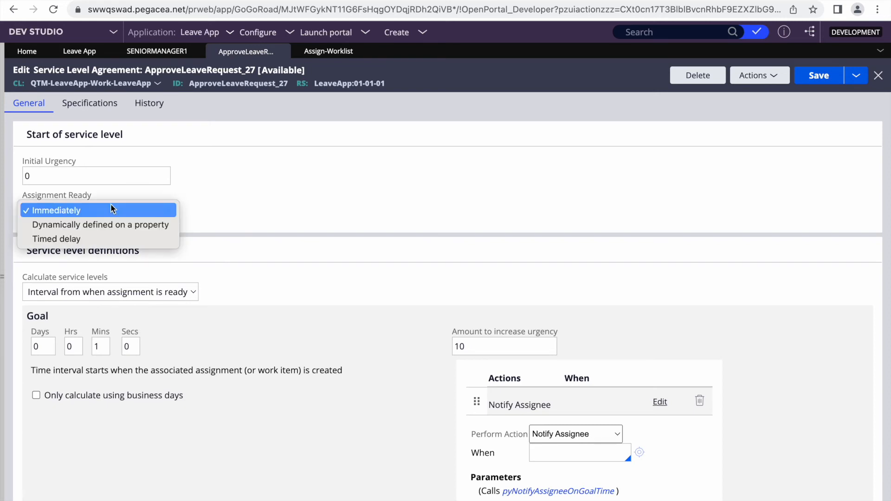
left_click(63, 237)
left_click(72, 244)
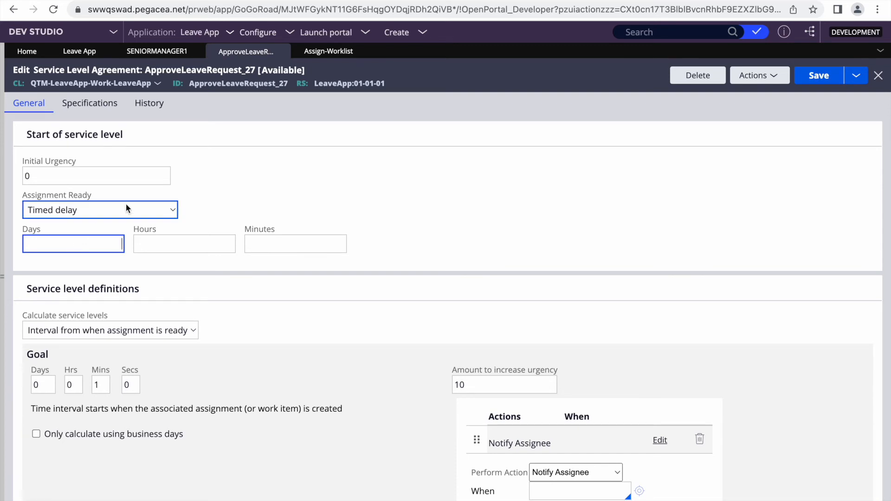
left_click(107, 208)
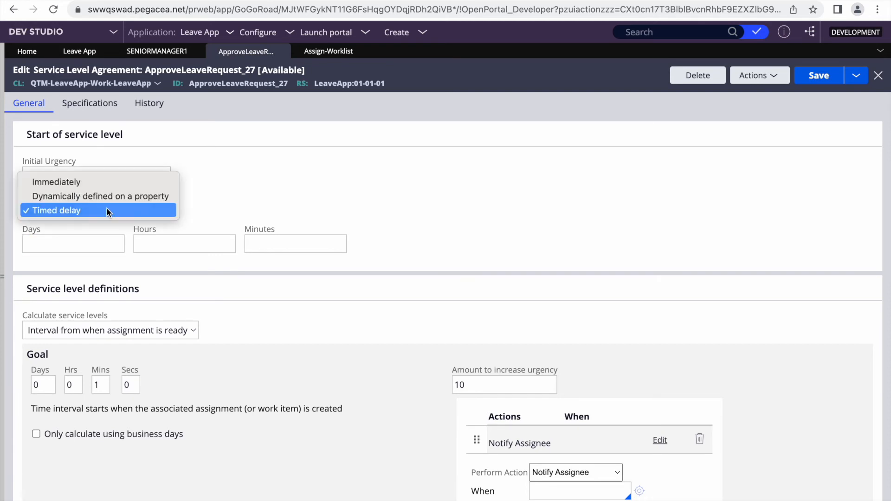
left_click(68, 195)
left_click(79, 242)
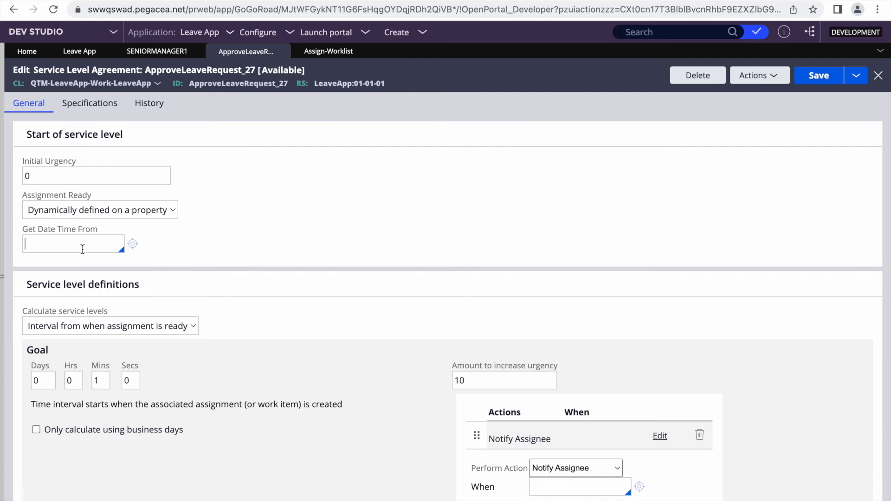
double_click(68, 193)
scroll(282, 290, "down", 2)
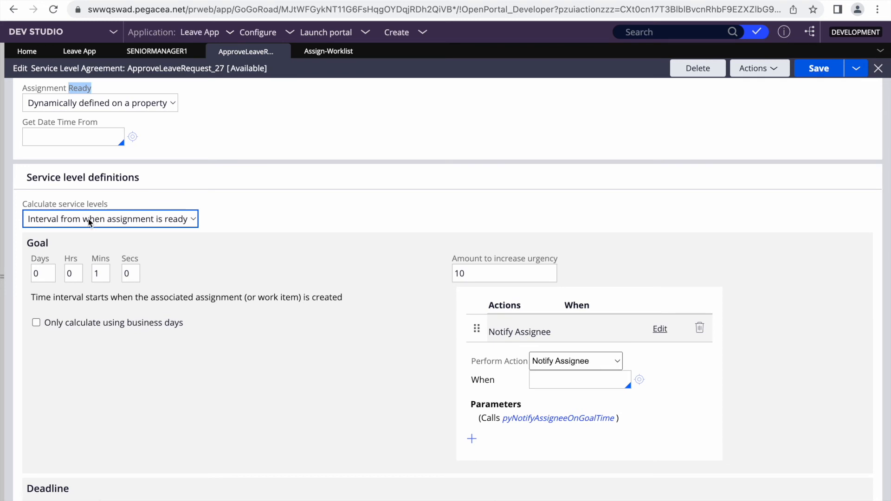
Set Calculate service levels to 'Set to the value of a property', leaving the Goal and Deadline property fields empty
left_click(88, 219)
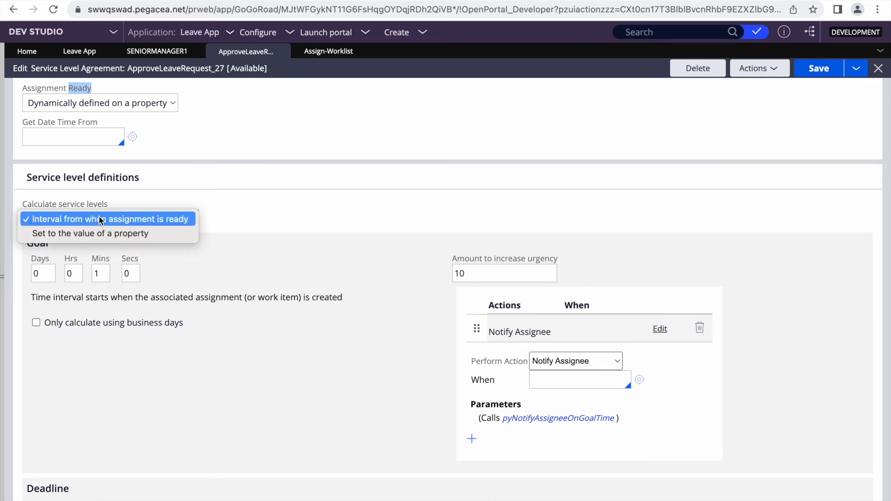
left_click(281, 297)
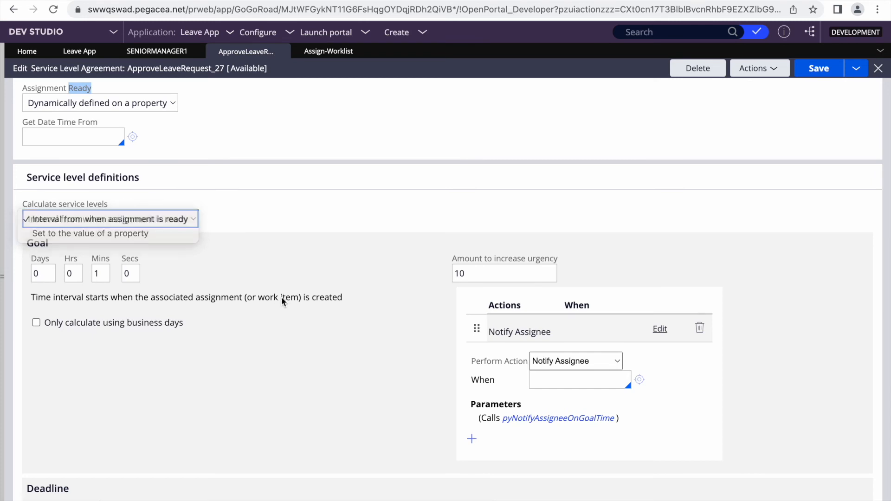
left_click(47, 270)
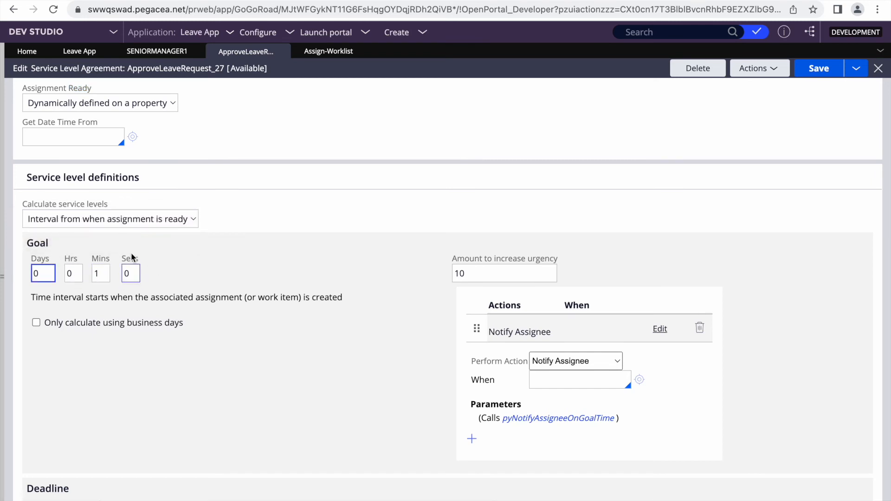
left_click(80, 218)
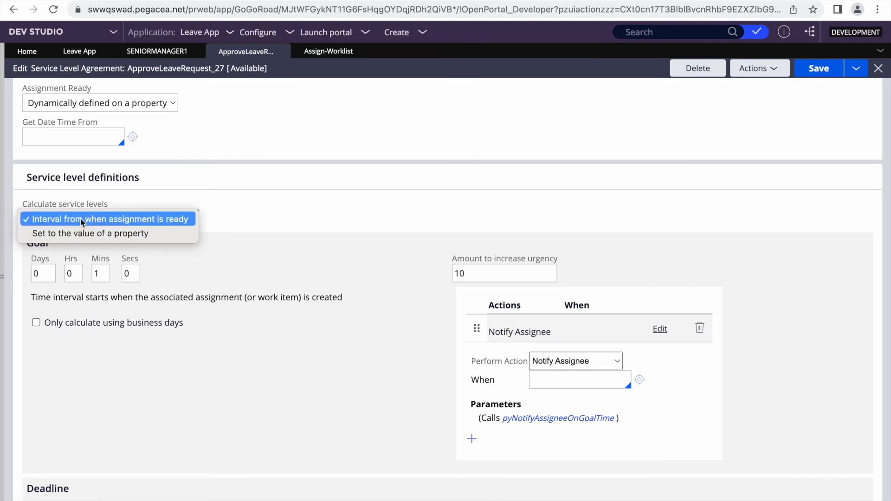
left_click(78, 232)
left_click(68, 266)
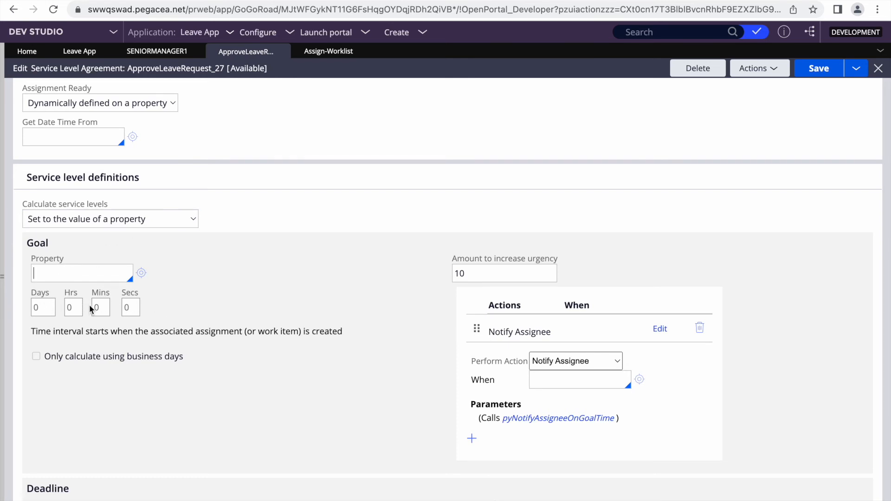
type(".")
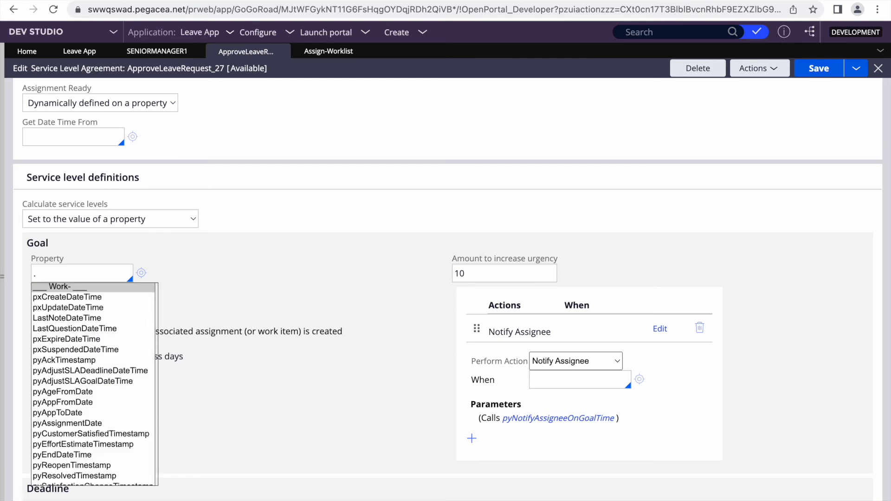
key("BackSpace")
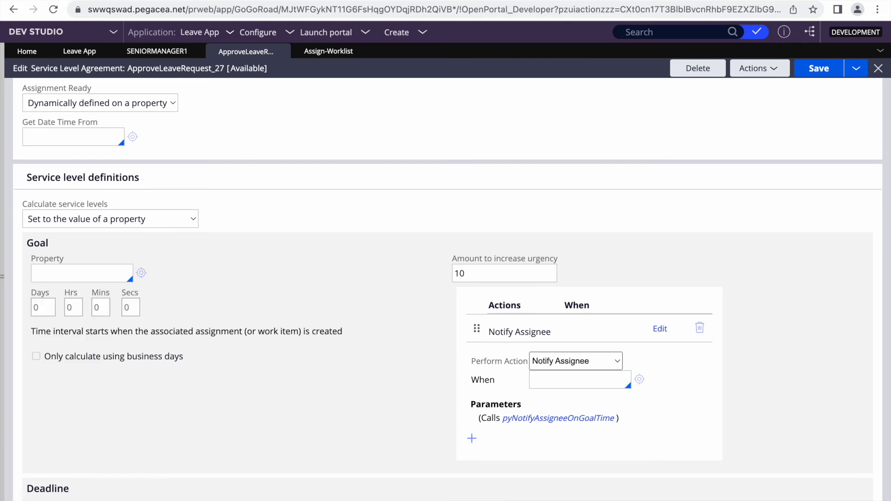
scroll(209, 331, "down", 5)
left_click(81, 286)
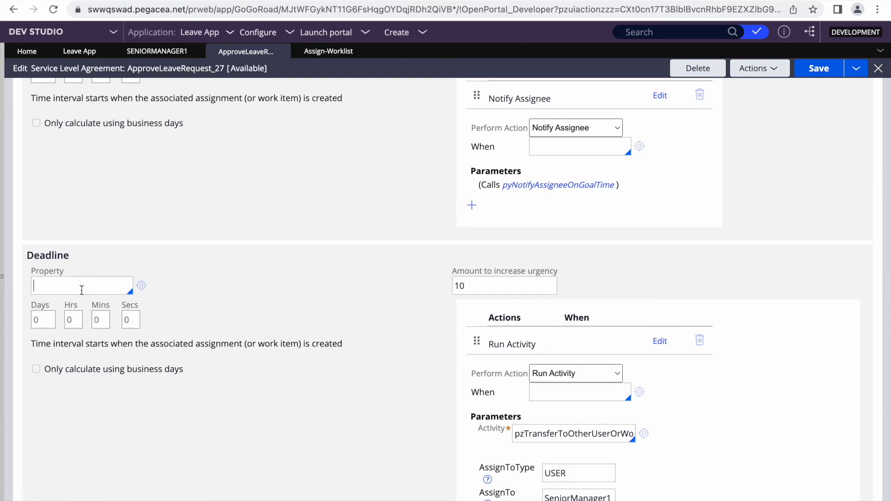
Limit passed deadline events to 5
scroll(310, 305, "down", 5)
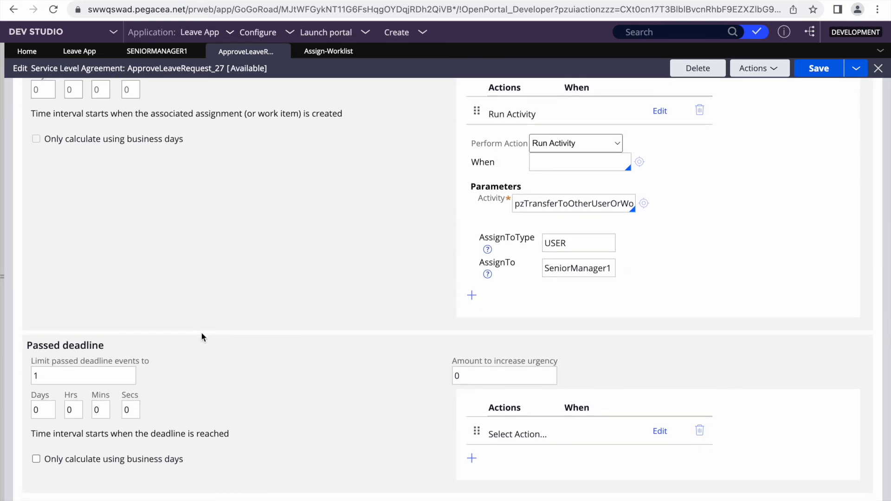
left_click(91, 374)
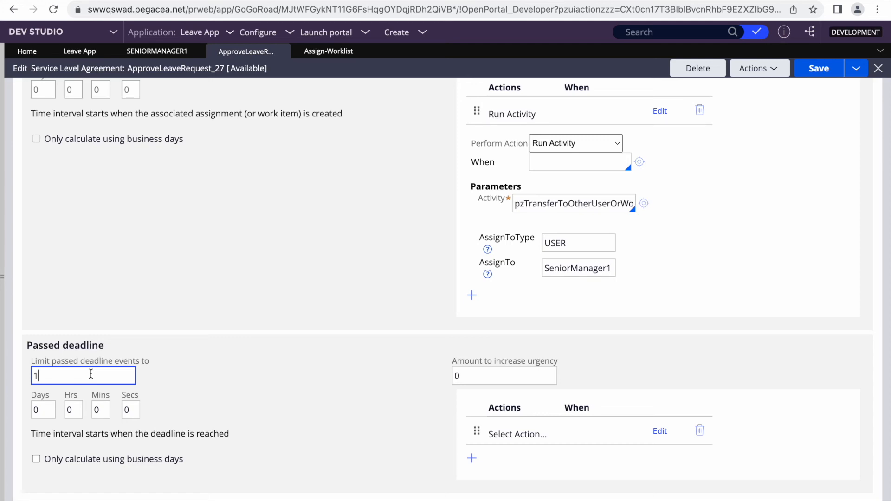
left_click(477, 377)
key("BackSpace")
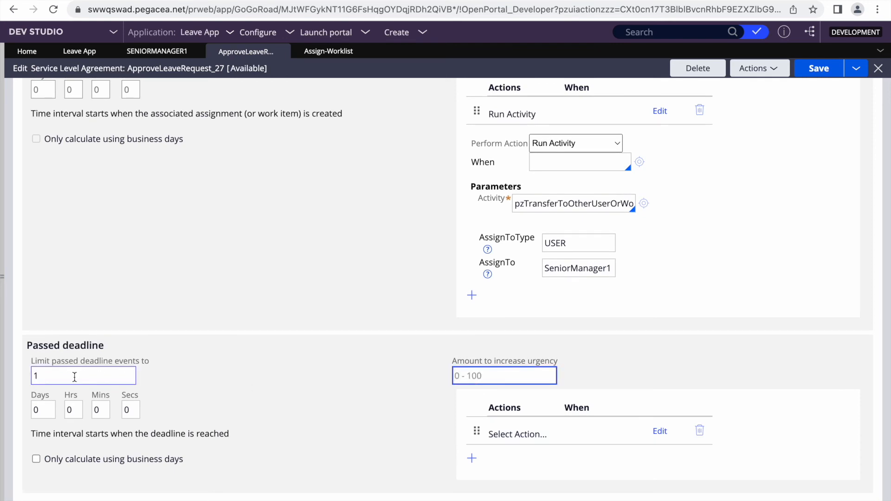
left_click(68, 379)
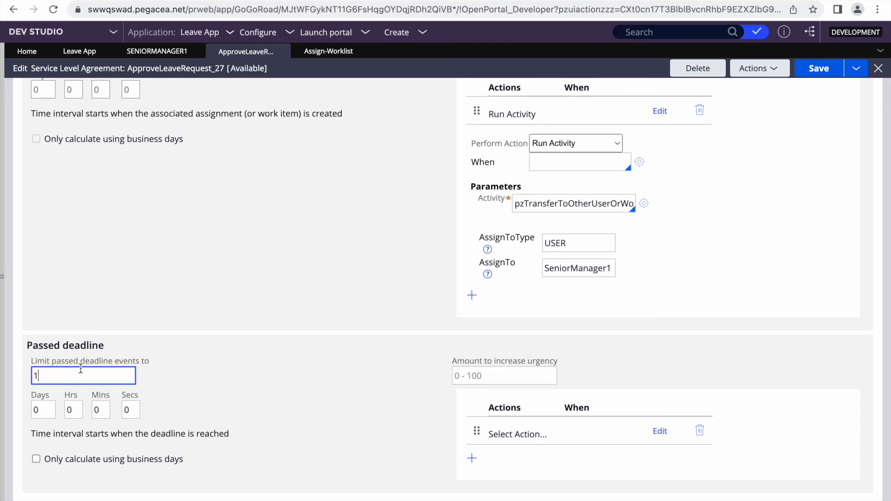
type("0")
key("BackSpace")
key("BackSpace")
type("5")
left_click(224, 386)
left_click(93, 374)
Set the passed-deadline interval to 2 minutes and the urgency increase to 2
left_click(100, 409)
key("BackSpace")
type("2")
left_click(493, 378)
type("2")
left_click(372, 344)
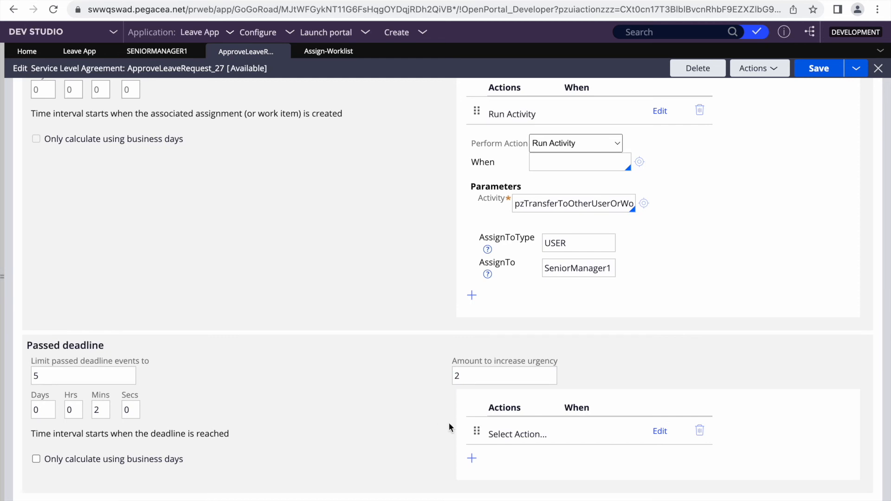
left_click(517, 434)
scroll(302, 331, "up", 8)
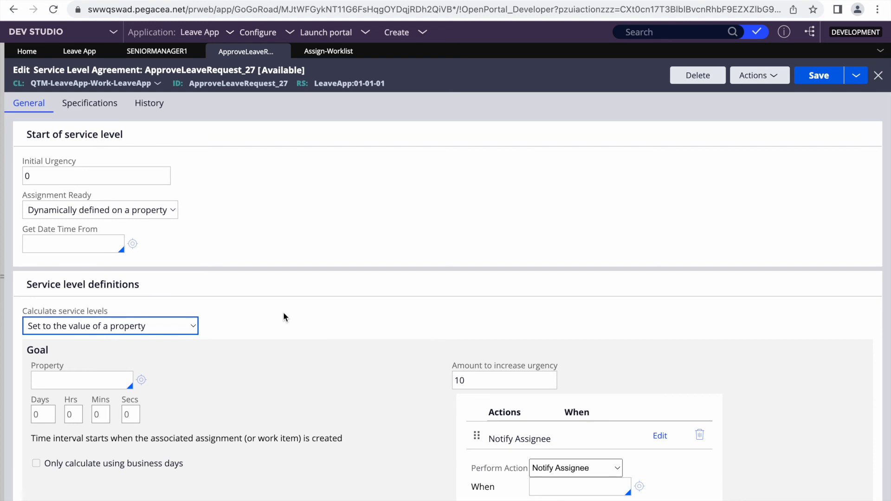
Add an empty Goal action row below Notify Assignee and review its Perform Action choices without picking one
scroll(339, 337, "down", 3)
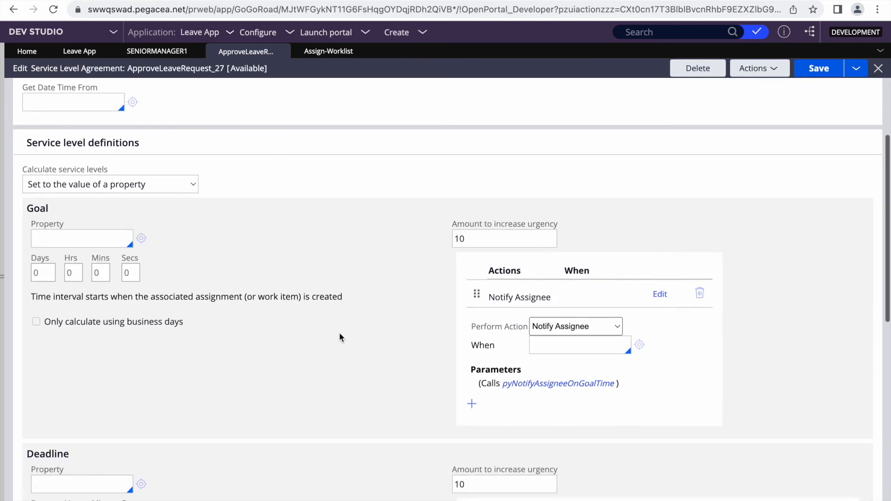
left_click(537, 285)
left_click(517, 297)
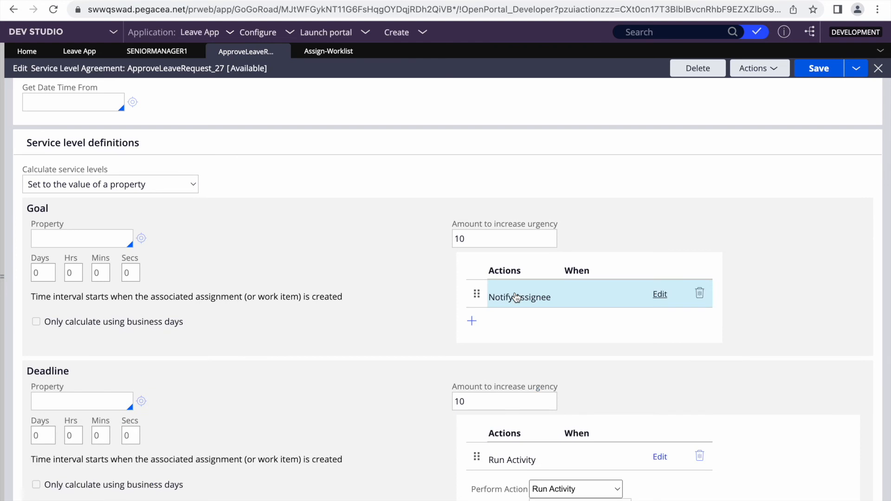
left_click(513, 297)
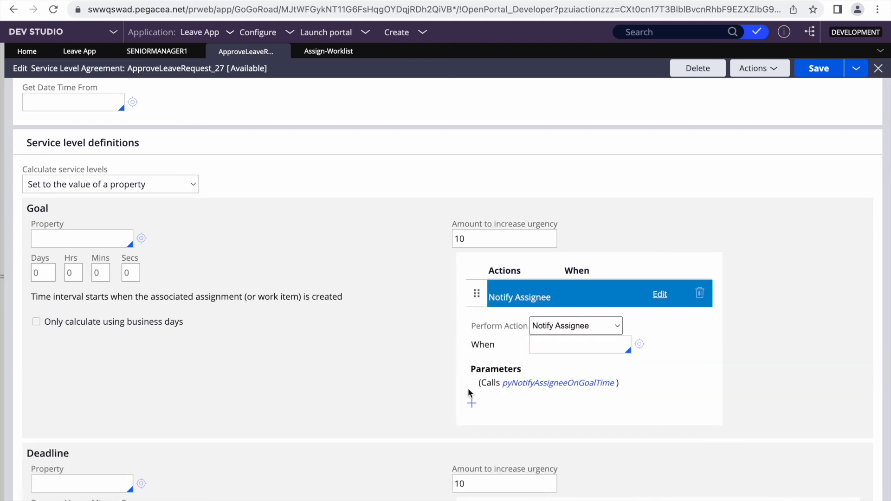
left_click(471, 403)
scroll(417, 385, "down", 2)
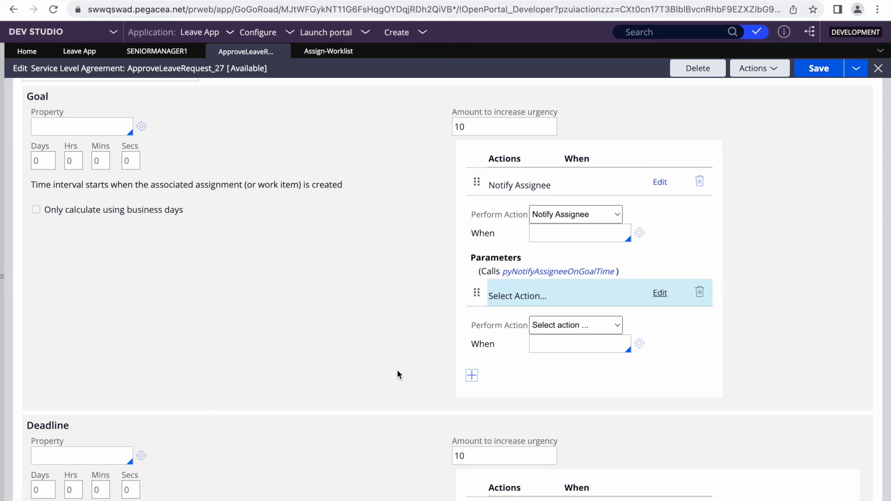
left_click(563, 327)
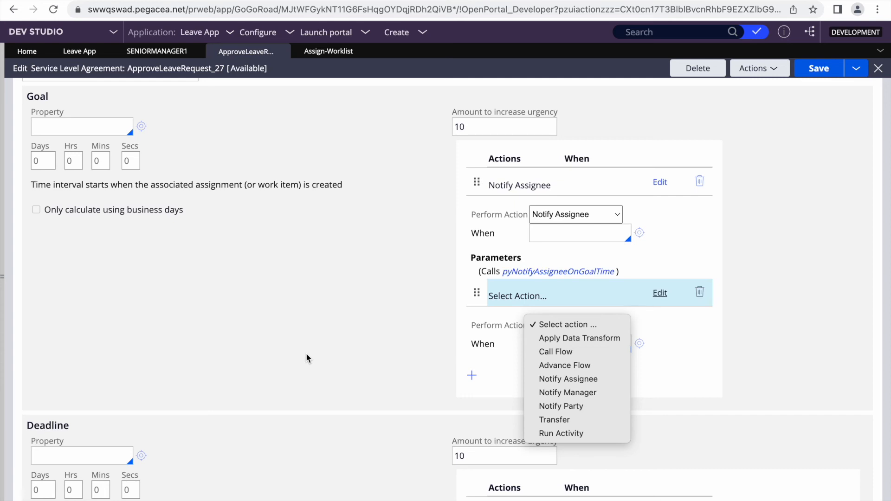
left_click(306, 355)
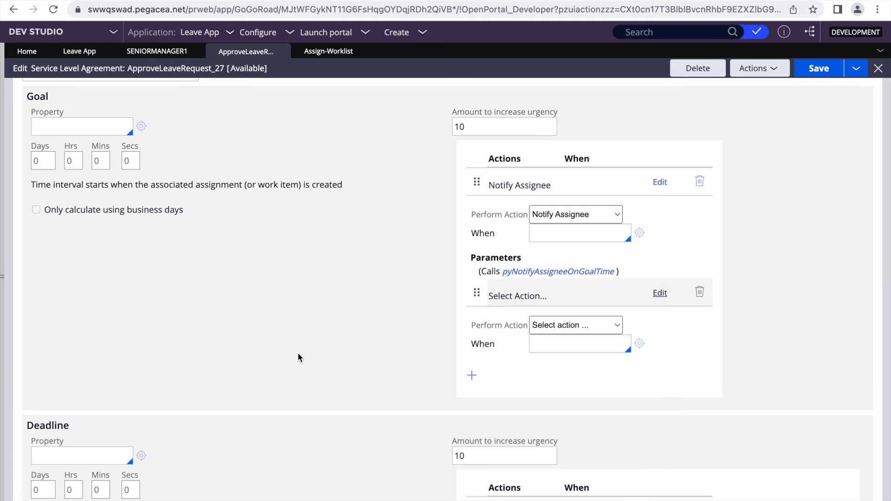
scroll(251, 259, "up", 5)
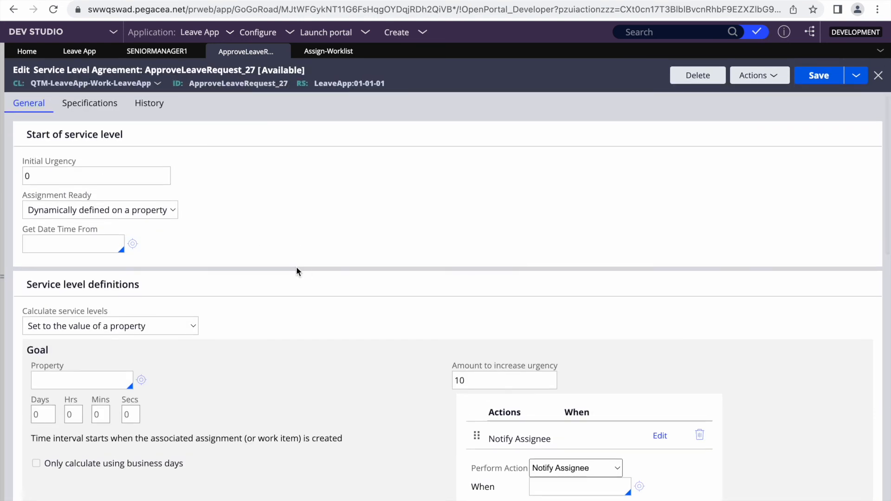
List Declare Expression rules, filter Target Property by 'urgency', and open .pxUrgencyAssign
left_click(2, 248)
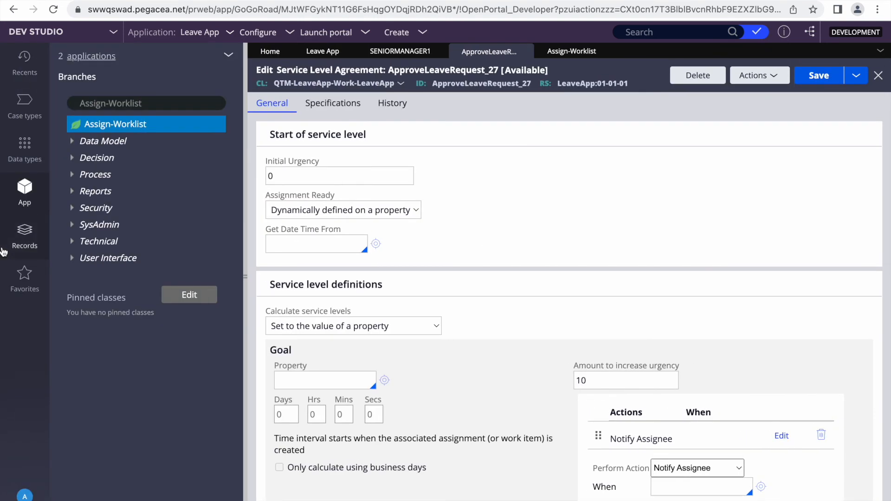
left_click(26, 242)
left_click(63, 106)
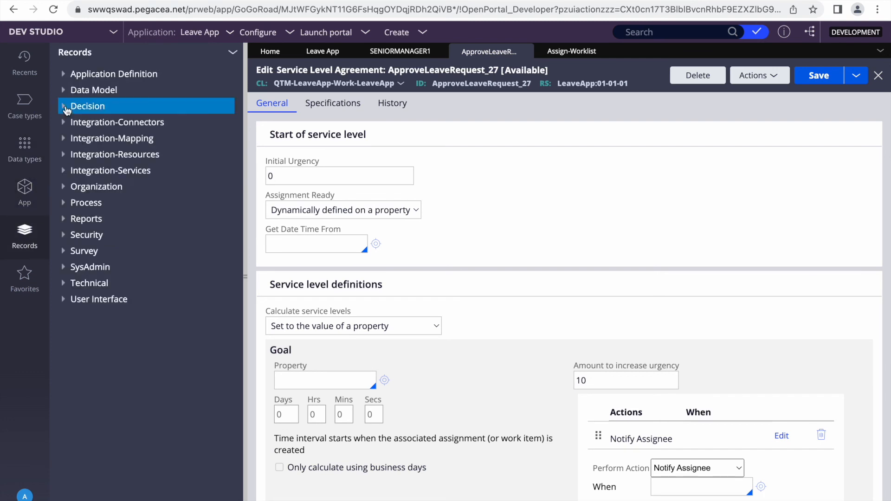
left_click(119, 239)
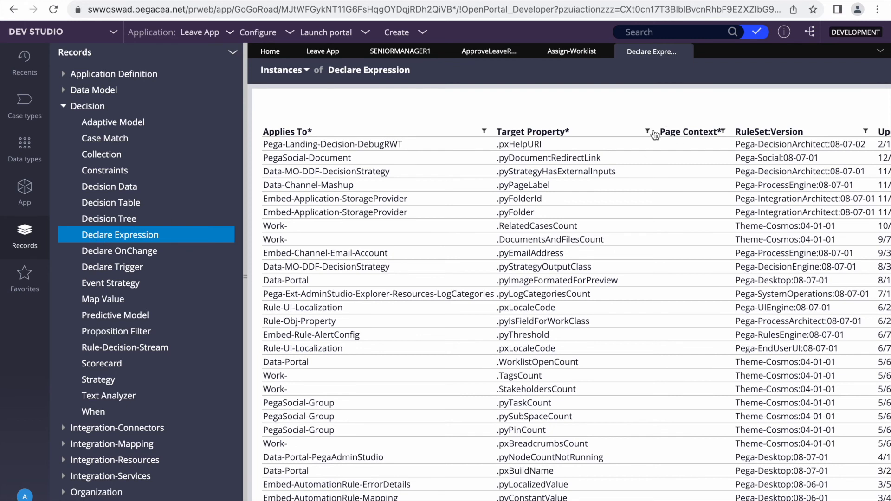
left_click(648, 131)
type("urgency")
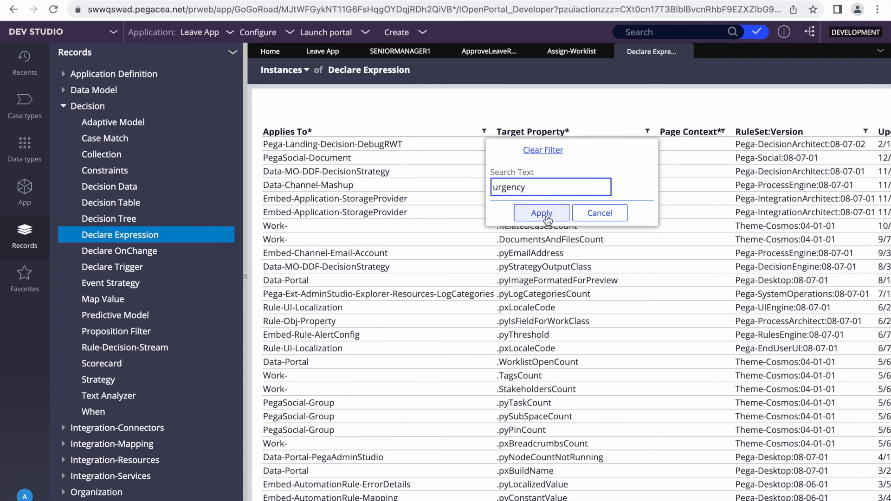
left_click(541, 213)
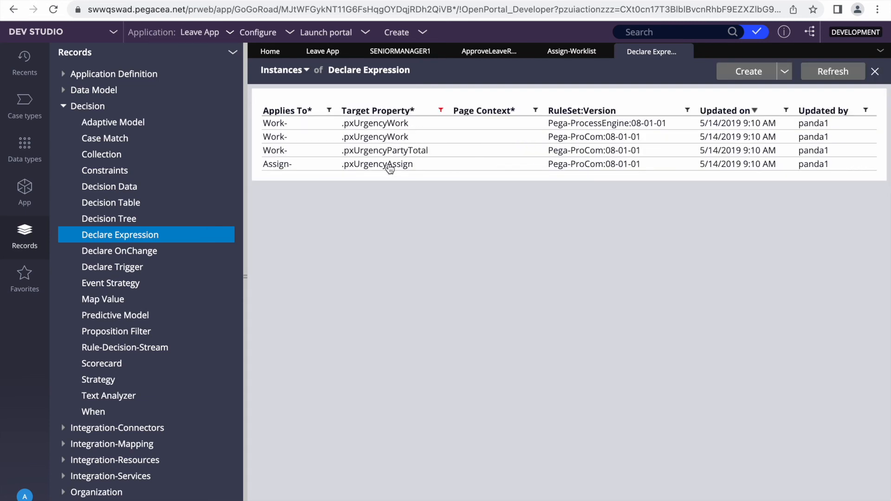
left_click(360, 167)
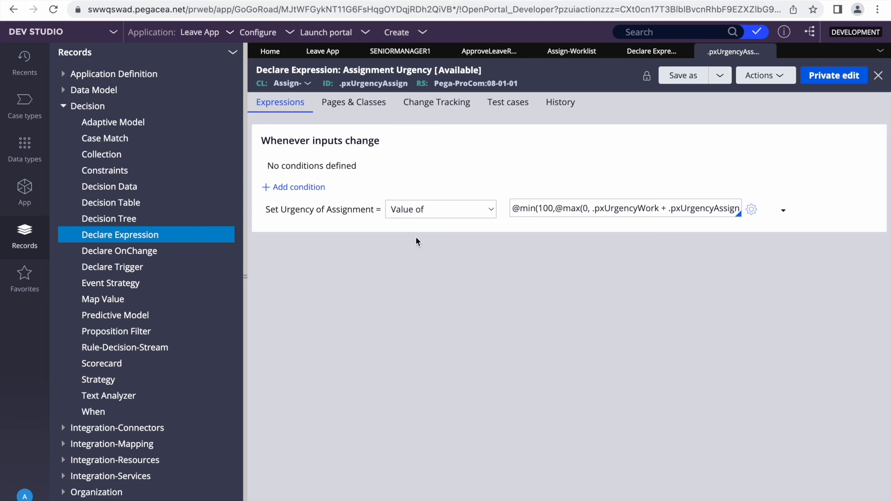
Inspect the .pxUrgencyAssign formula, including its 100 upper limit and pyUrgencyAssignAdjust term
double_click(310, 210)
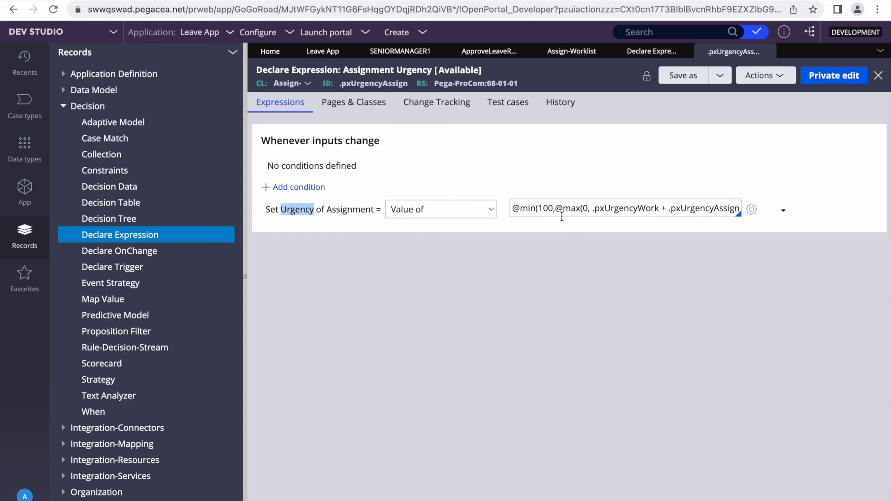
triple_click(549, 208)
double_click(549, 208)
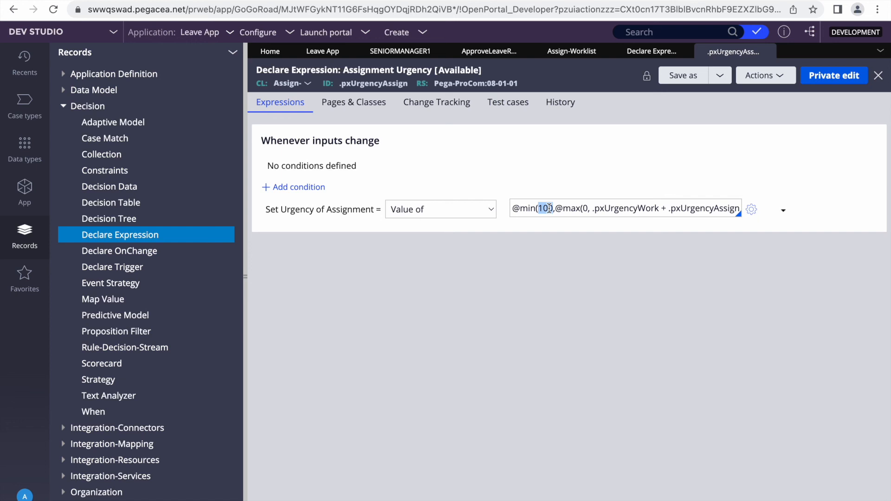
left_click_drag(549, 209, 554, 208)
left_click(617, 205)
left_click(587, 208)
key("End")
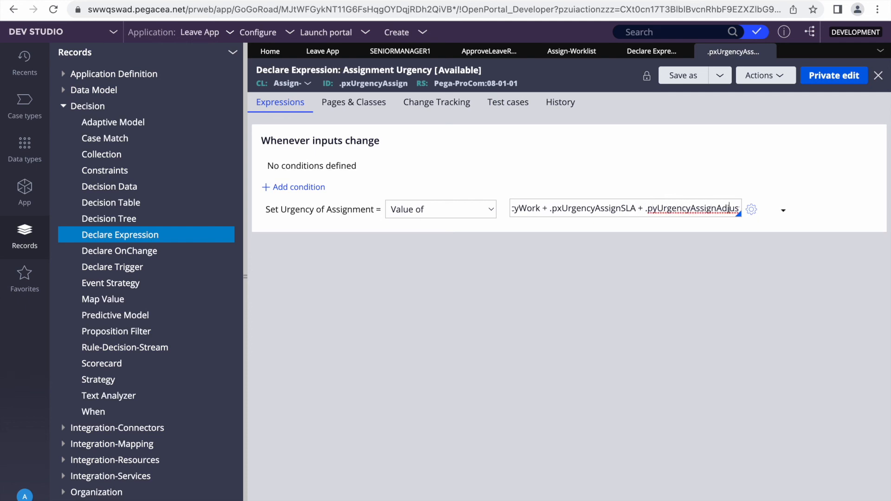
key("End")
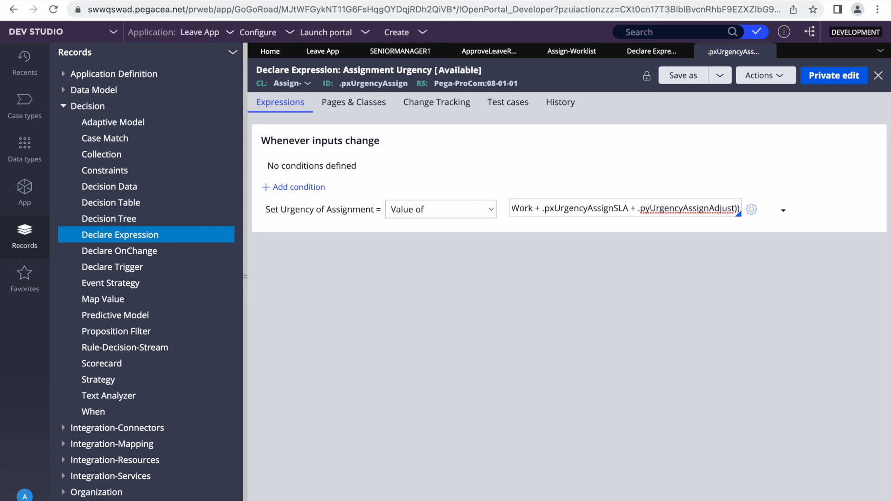
double_click(667, 209)
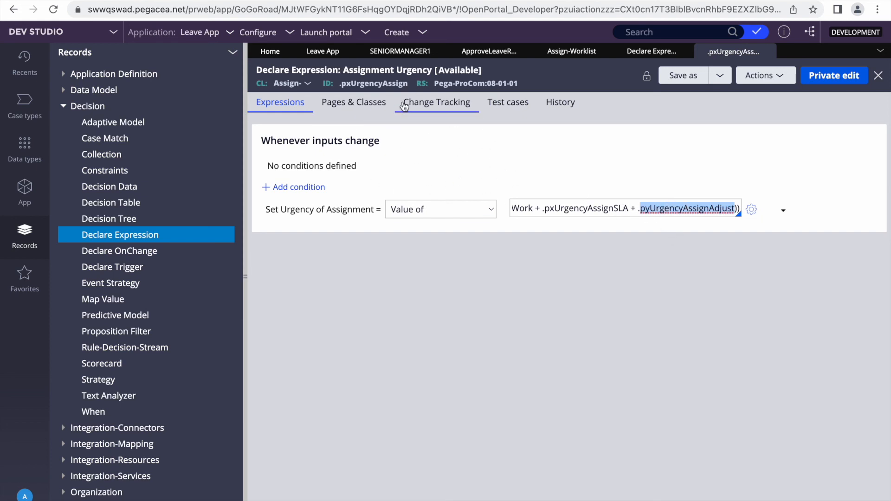
left_click(655, 207)
double_click(656, 208)
Close it and inspect the .pxUrgencyWork formula's pyUrgencyWorkAdjust term
left_click(769, 52)
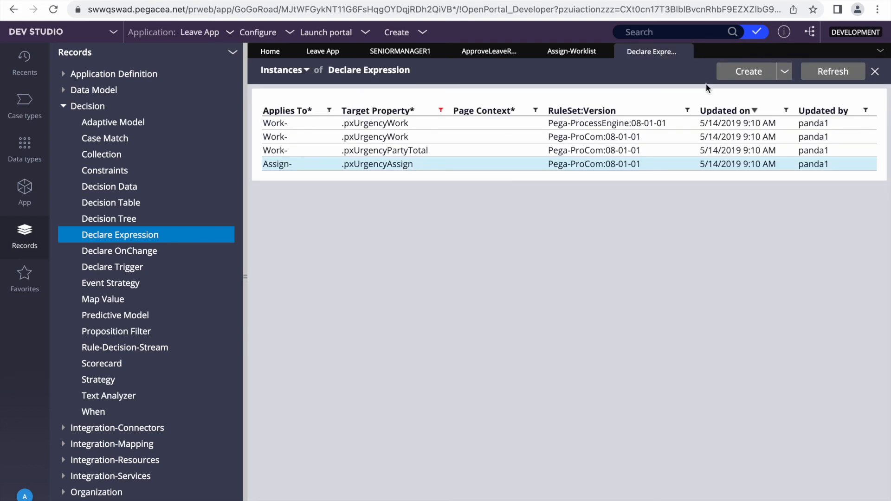
left_click(367, 127)
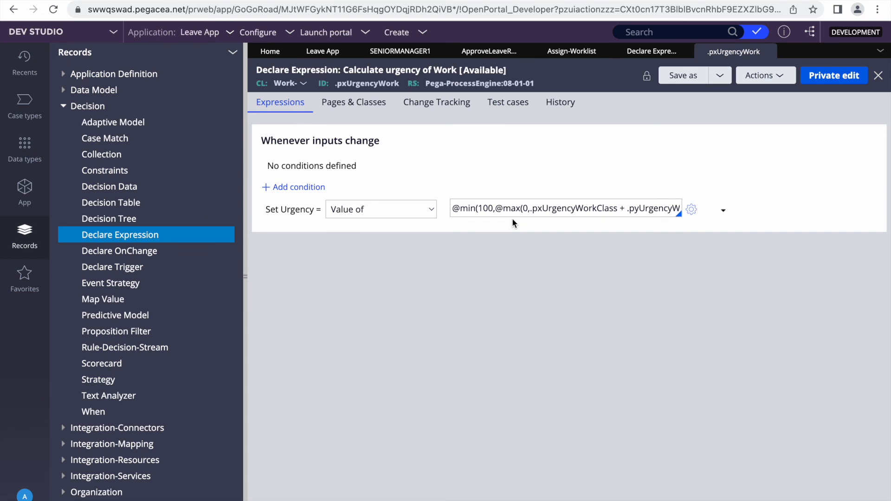
left_click(557, 208)
left_click(575, 208)
key("Right")
key("Right")
key("Right")
key("Right")
key("Right")
key("Right")
key("Right")
key("Right")
key("Right")
key("Right")
key("Right")
key("Right")
key("Right")
key("Right")
key("Right")
key("Right")
key("Right")
key("Right")
key("Right")
double_click(571, 209)
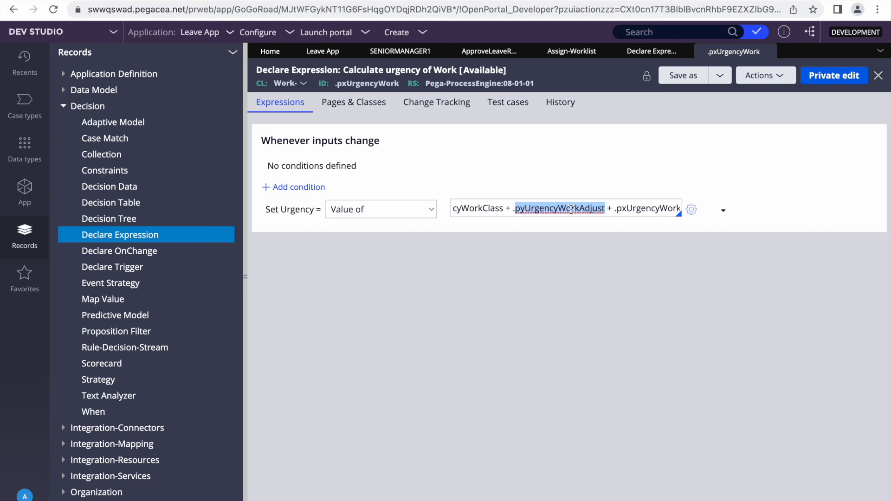
left_click(571, 209)
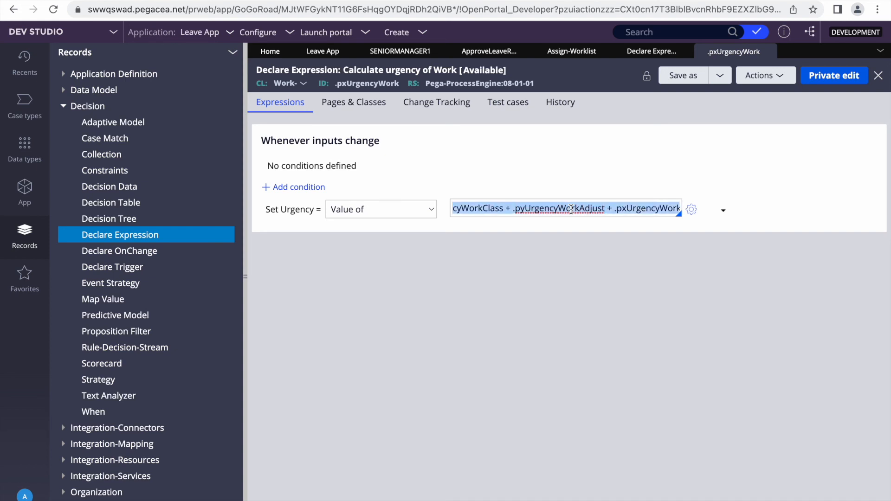
left_click(664, 314)
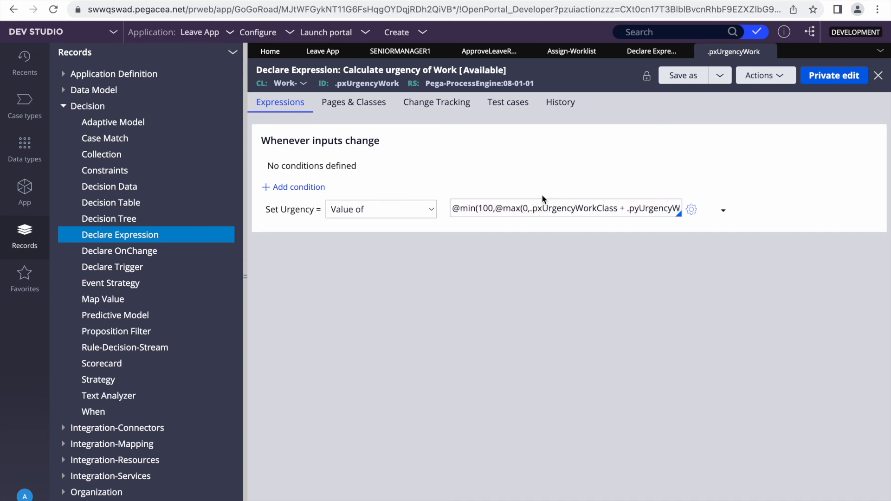
Review goal and deadline settings for the Leave App's Approve Request stage, process, and Approve Leave request step
mouse_move(769, 54)
left_click(769, 53)
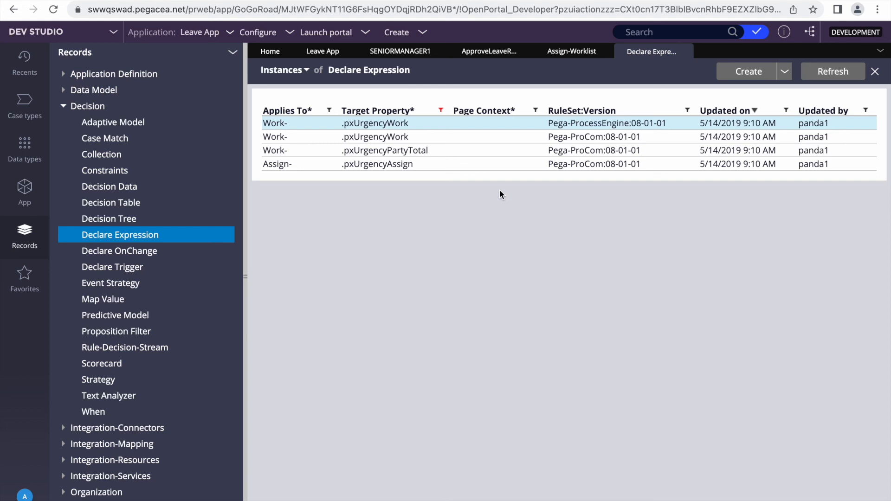
left_click(685, 53)
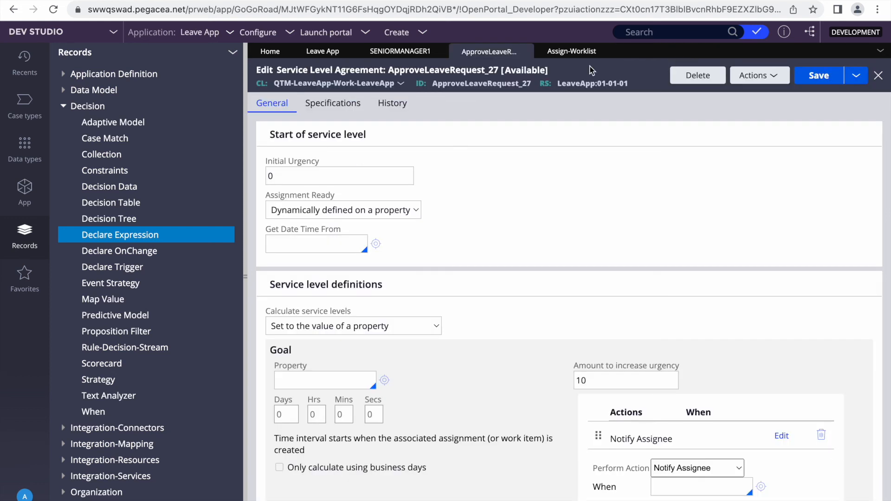
left_click(316, 54)
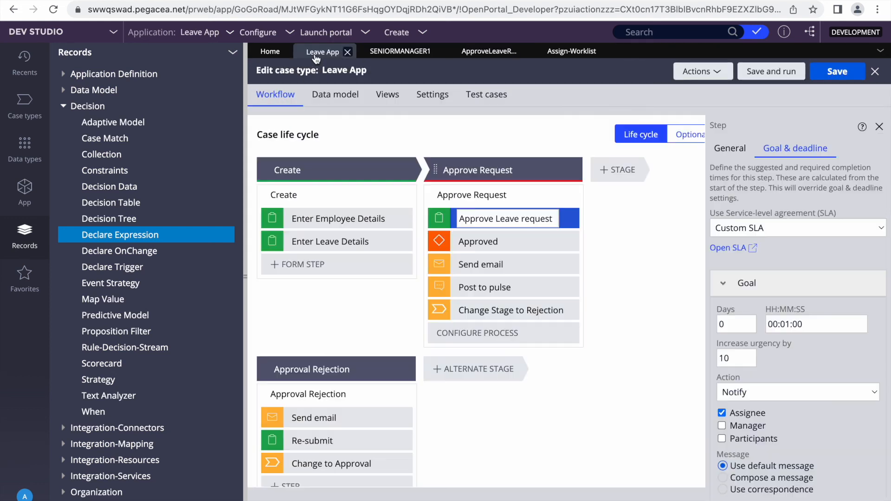
left_click(478, 171)
left_click(833, 150)
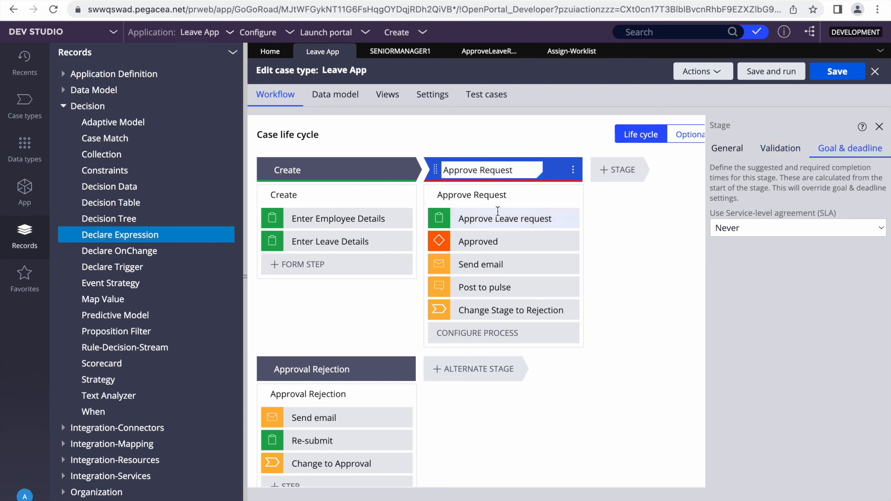
left_click(471, 195)
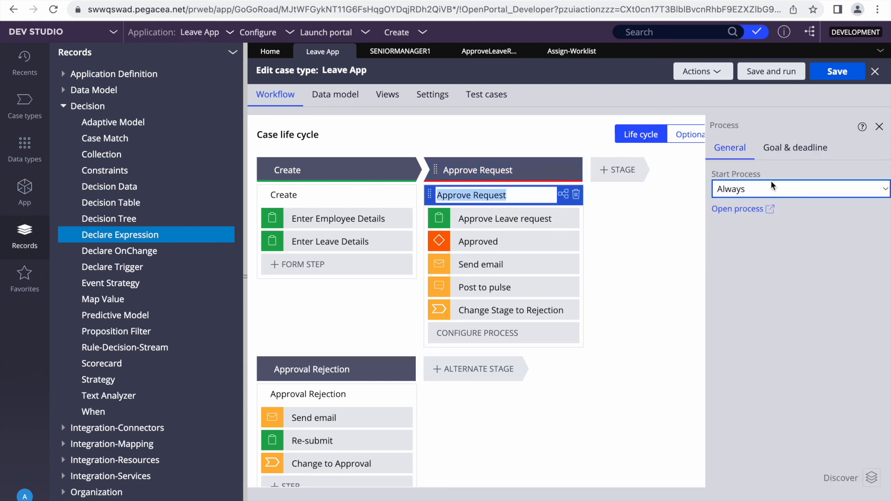
left_click(806, 150)
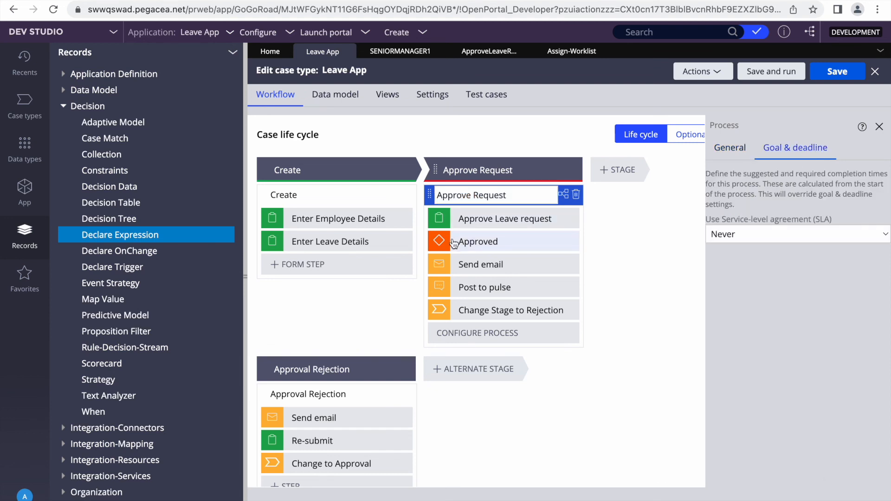
left_click(478, 220)
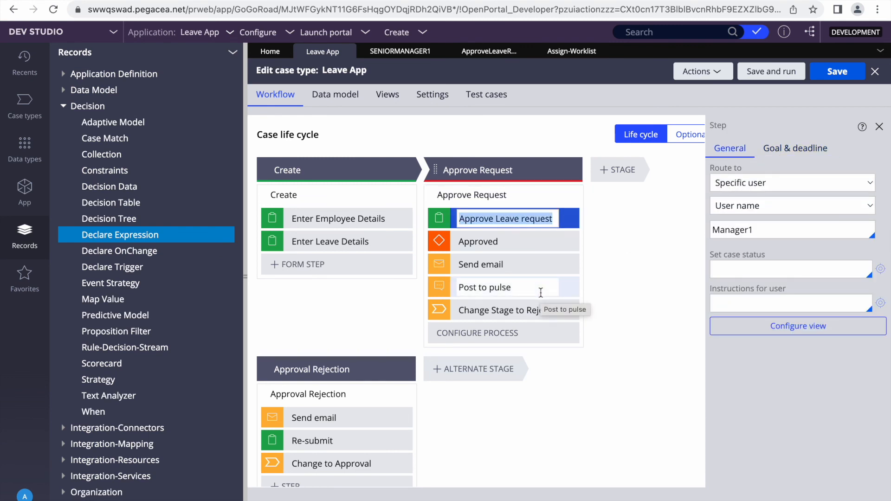
Collapse Decision in the Records explorer and return to App Explorer
left_click(25, 190)
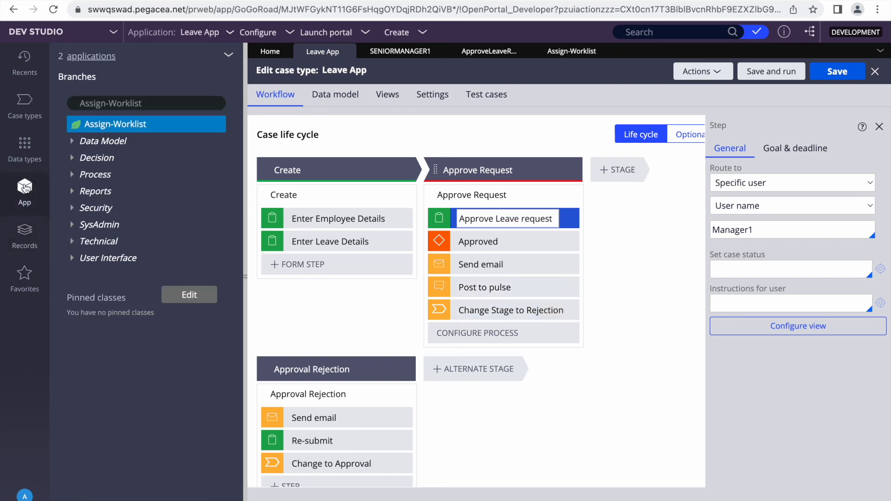
left_click(25, 239)
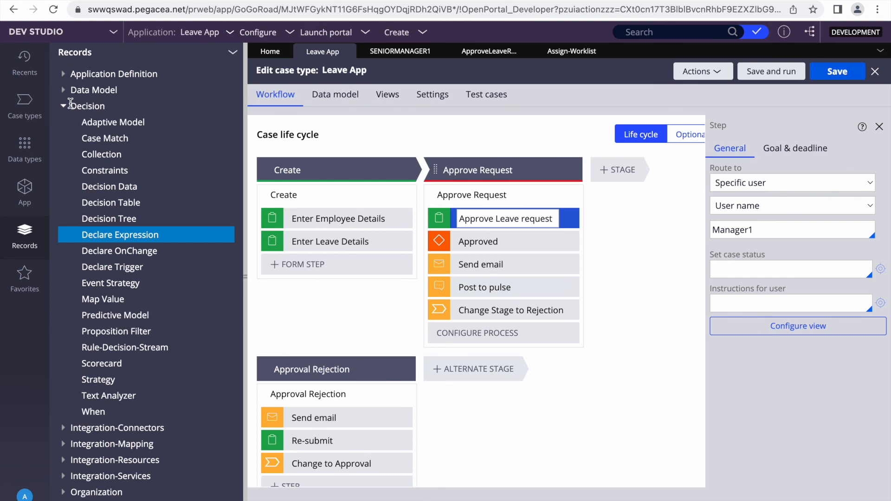
left_click(65, 108)
left_click(26, 194)
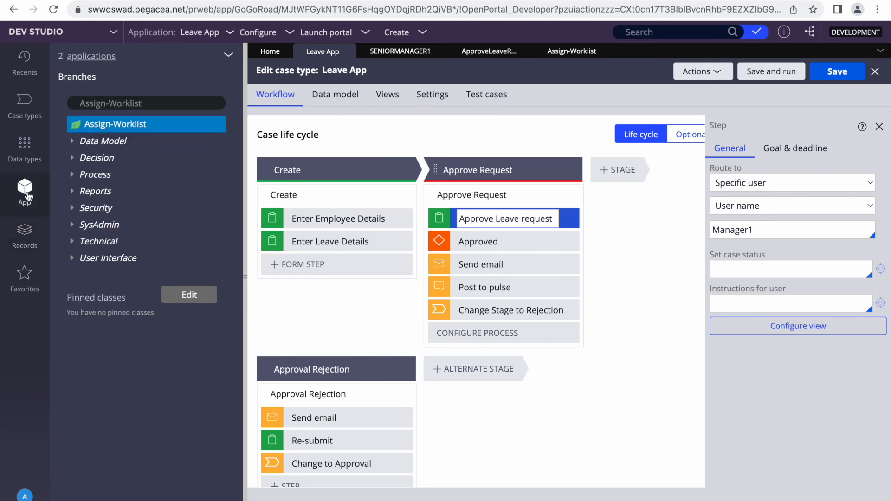
Open the QTM-LeaveApp-Work pyDefault data transform from App Explorer
left_click(137, 103)
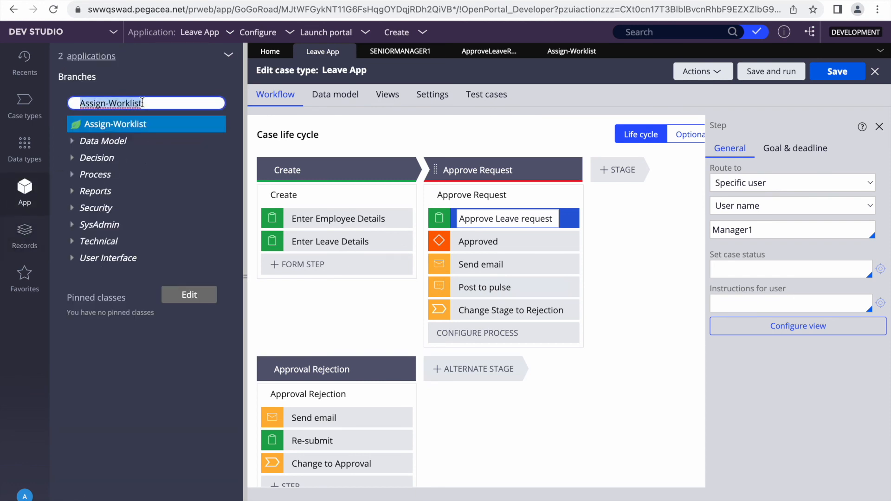
key("BackSpace")
left_click(131, 147)
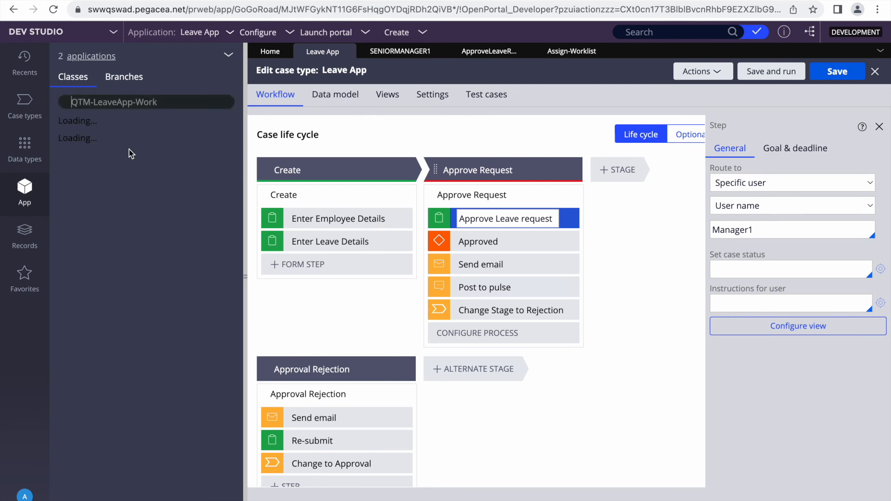
left_click(64, 158)
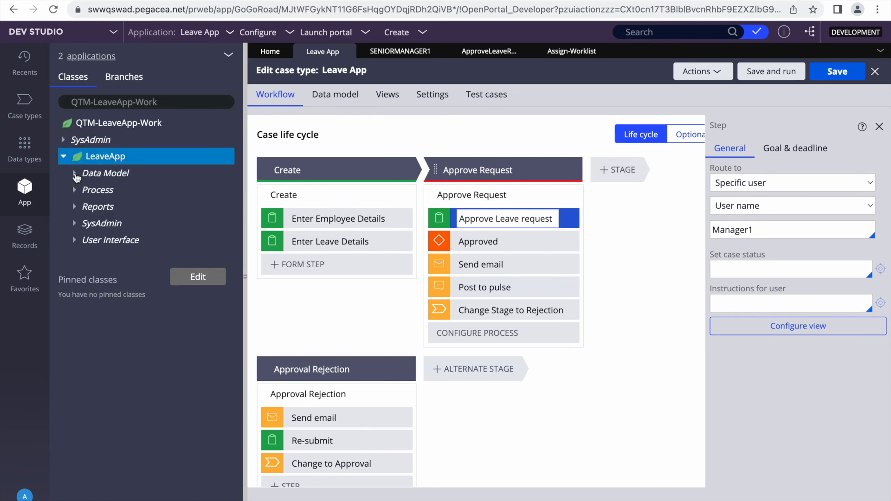
left_click(75, 173)
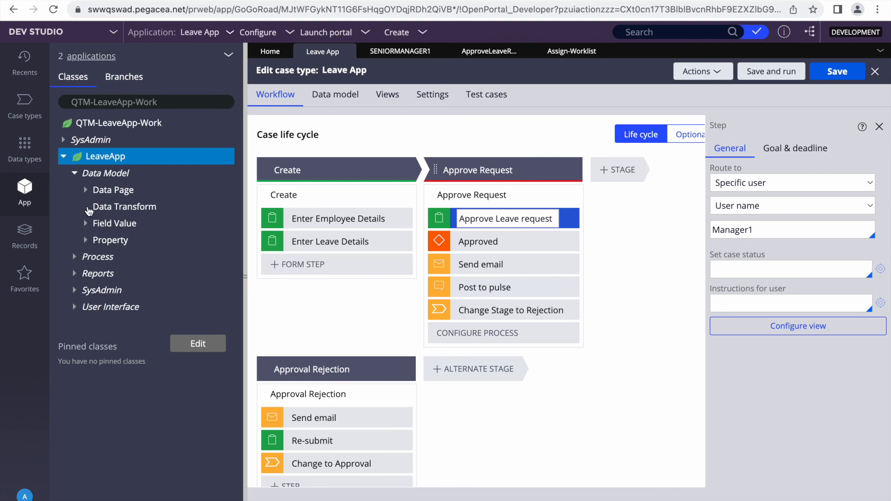
left_click(85, 208)
left_click(135, 224)
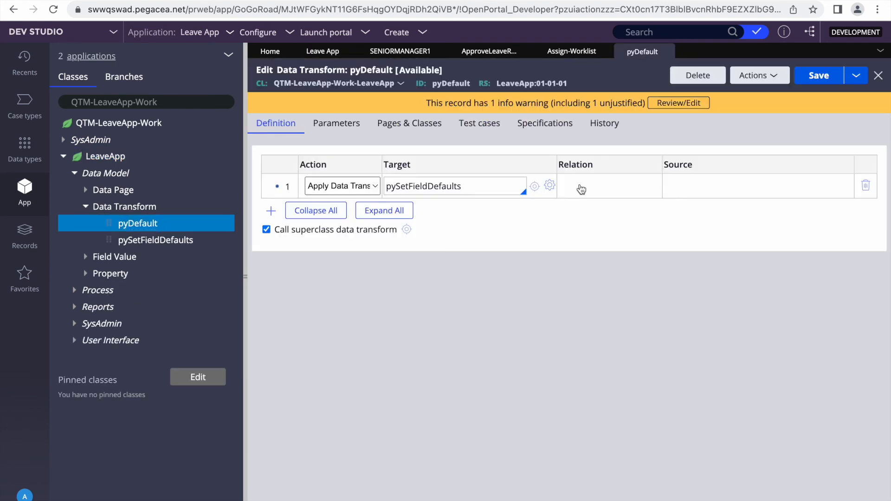
Add a row that sets .pySLAName equal to "Default"
left_click(271, 211)
left_click(417, 212)
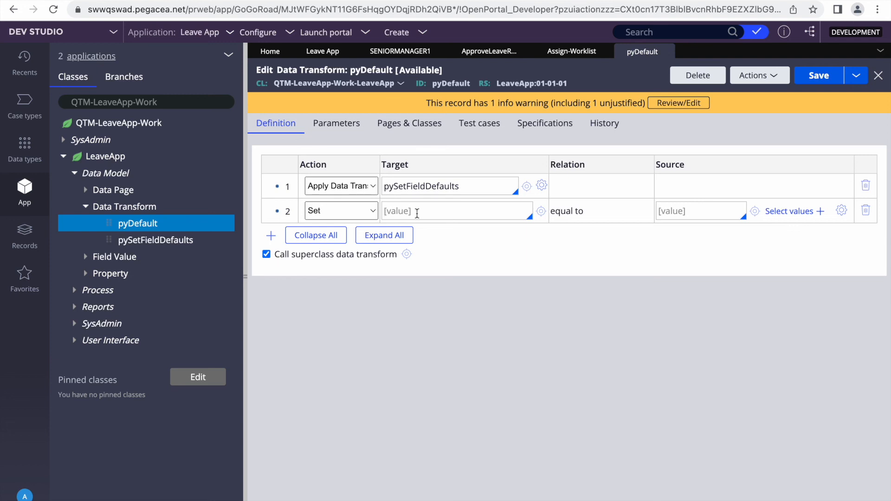
type(".")
key("Down")
key("Down")
key("Down")
key("Down")
key("Down")
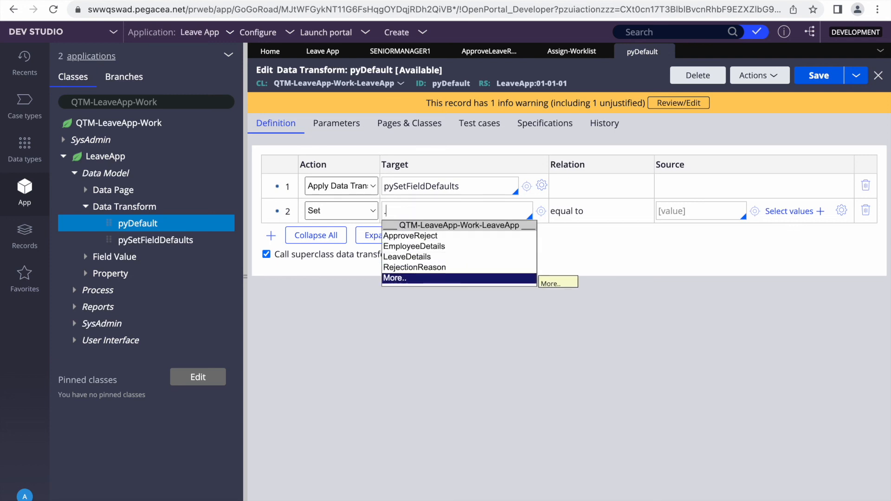
key("Return")
type("pysla")
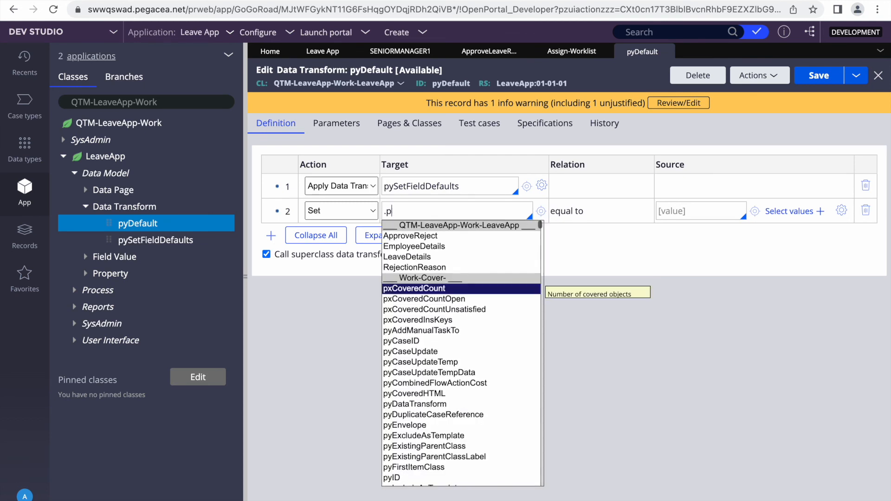
key("Down")
key("Down")
key("Down")
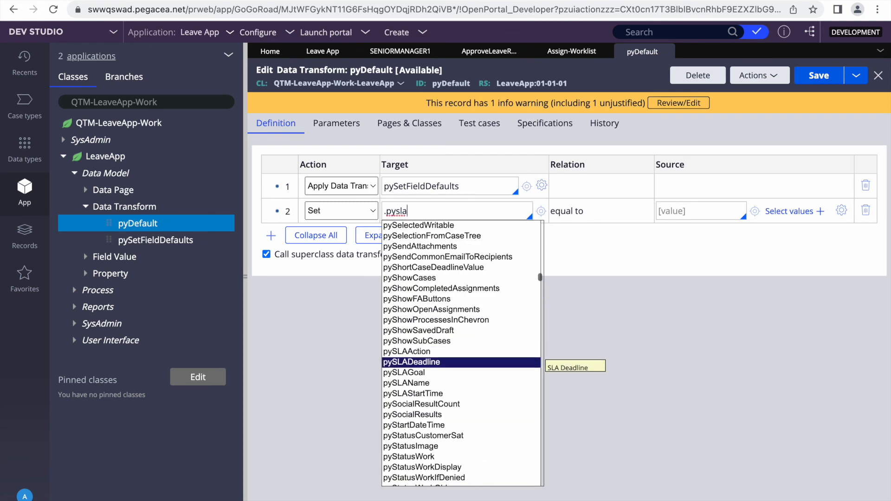
key("Return")
left_click(678, 210)
type("\"")
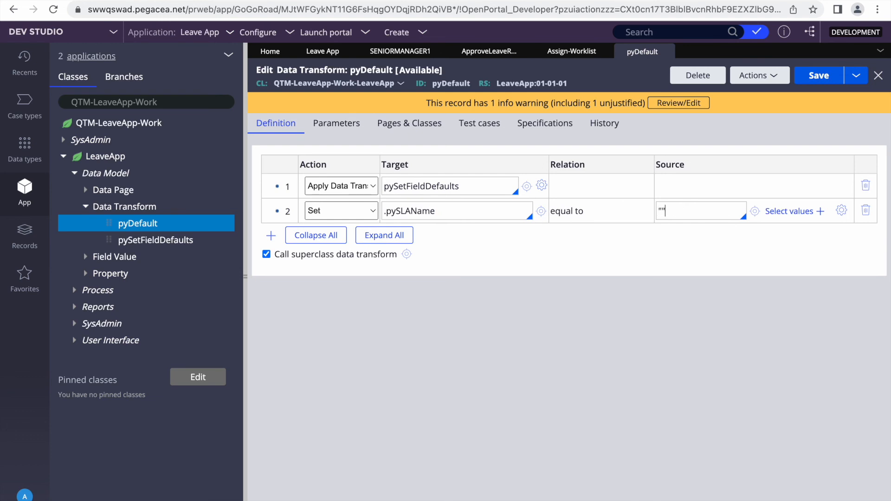
type("Default")
Save the pyDefault data transform and close it
left_click(819, 75)
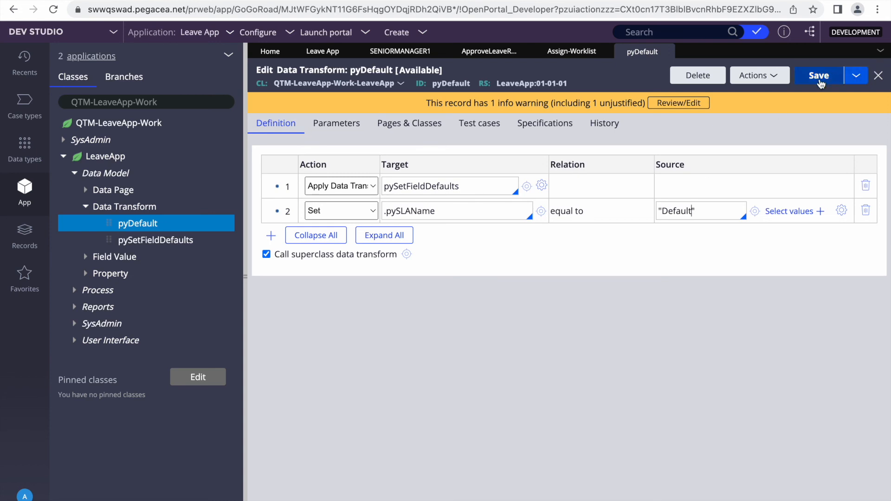
double_click(430, 212)
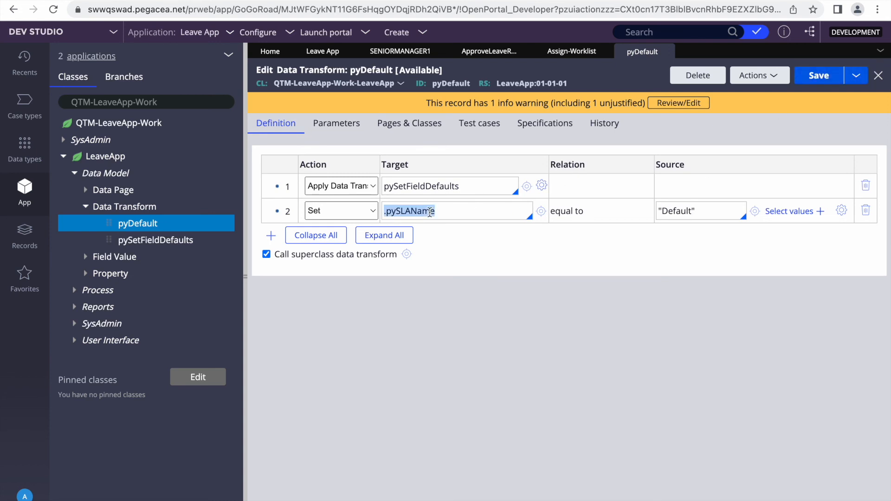
mouse_move(666, 55)
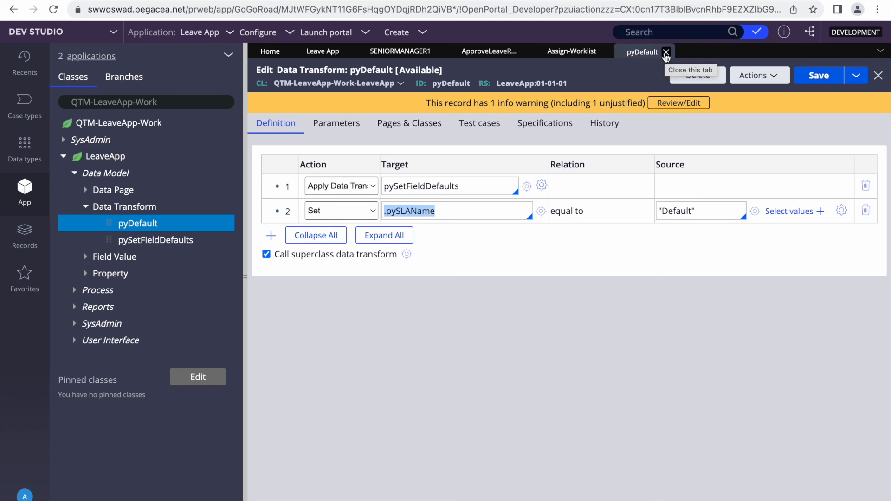
left_click(666, 53)
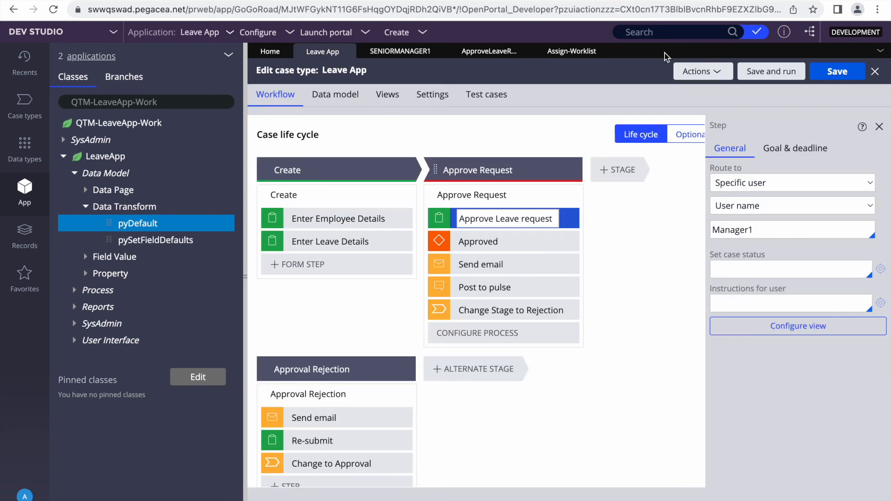
Open the Approve Request process flow and select the Approve Leave request assignment
left_click(469, 196)
left_click(721, 209)
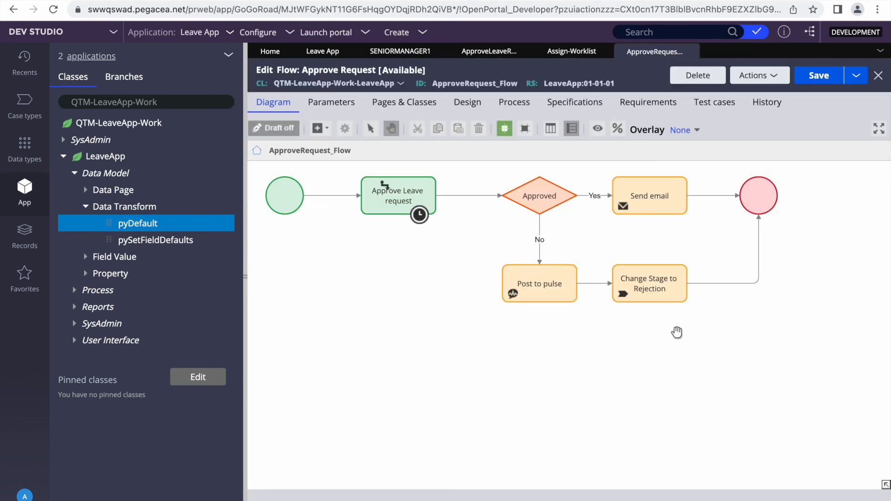
left_click(419, 214)
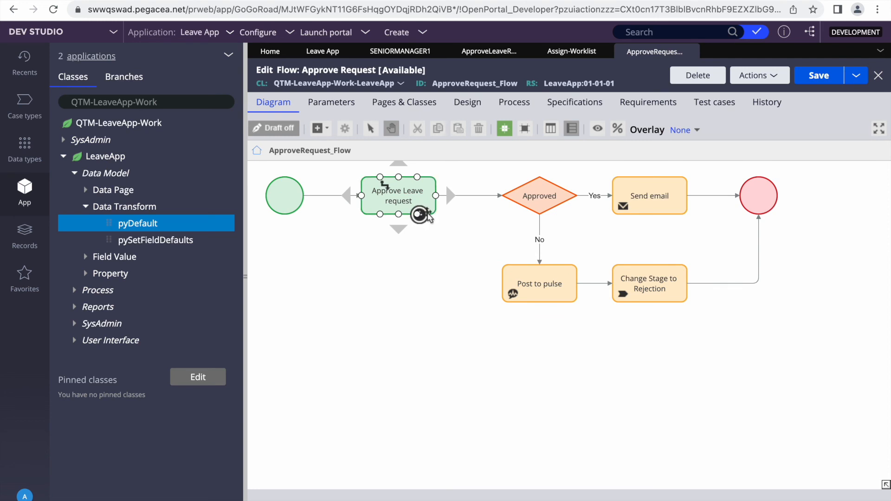
left_click(419, 215)
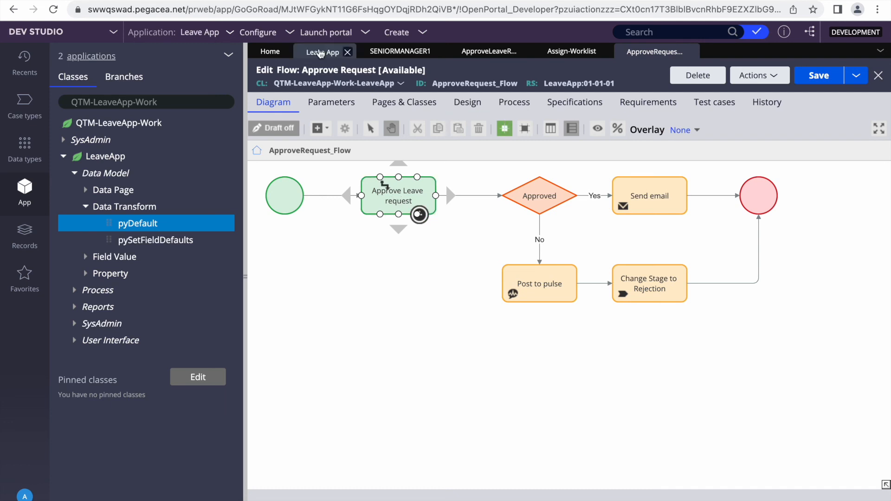
left_click(331, 50)
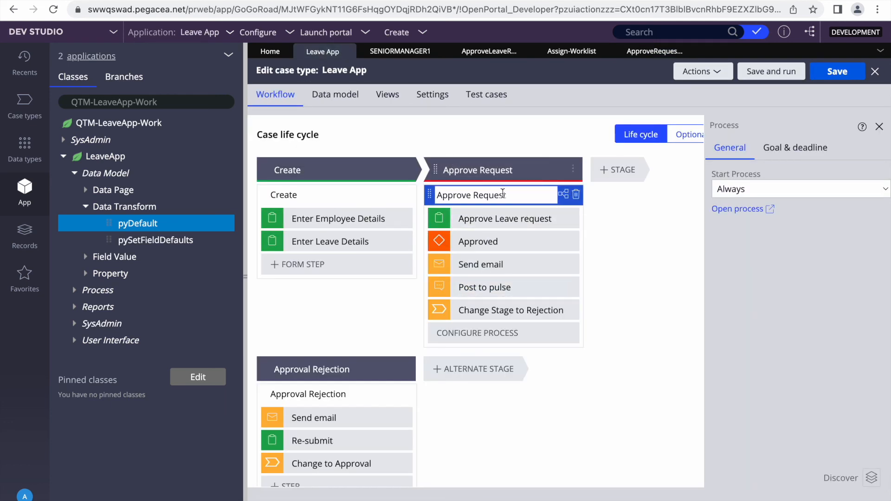
left_click(654, 51)
Confirm the assignment's service level is ApproveLeaveRequest_27 and open that SLA rule
left_click(398, 200)
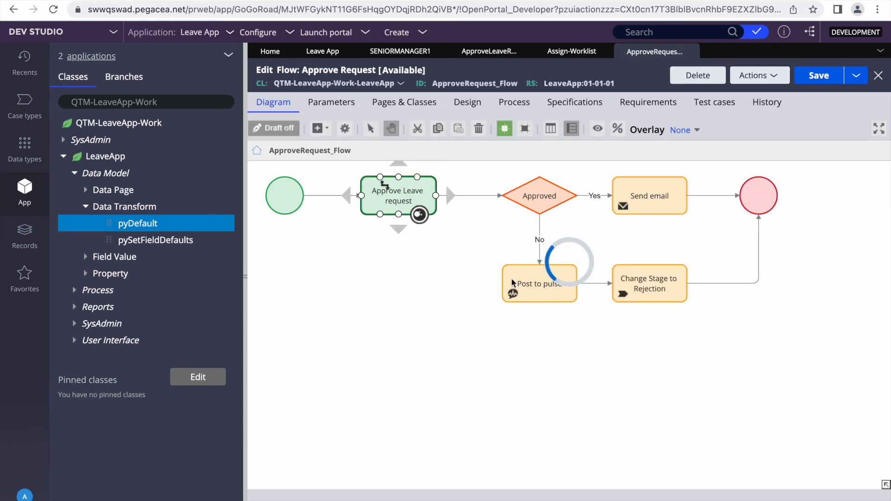
scroll(512, 282, "down", 5)
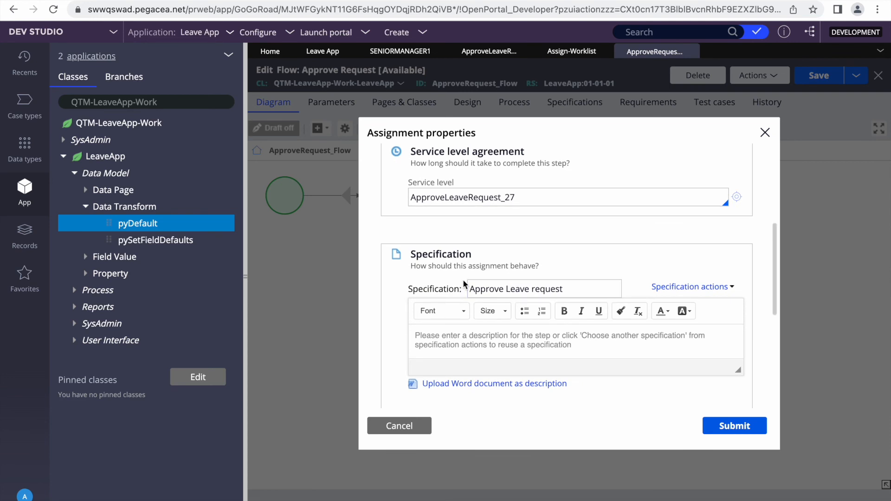
scroll(510, 279, "up", 3)
scroll(555, 280, "down", 2)
scroll(555, 280, "up", 3)
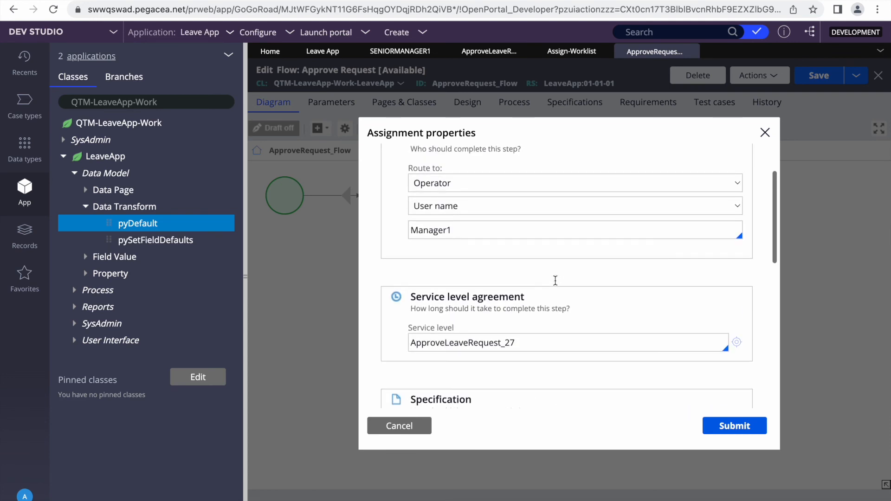
scroll(554, 280, "down", 3)
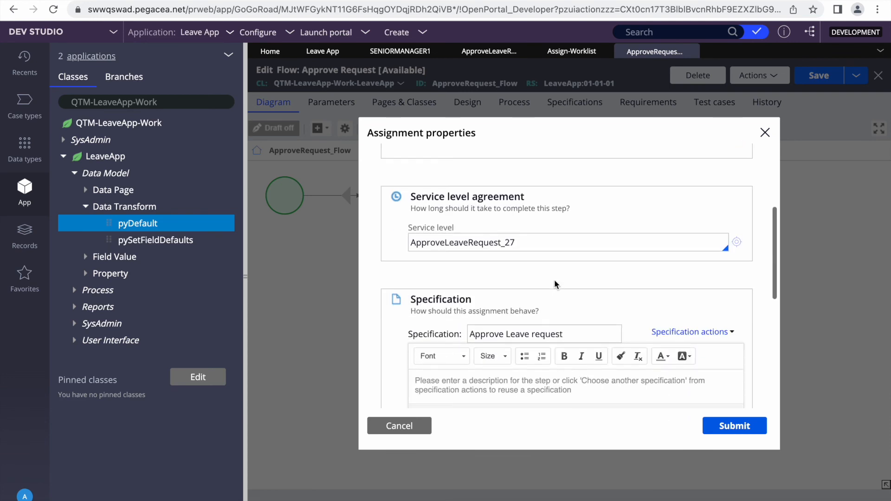
double_click(446, 240)
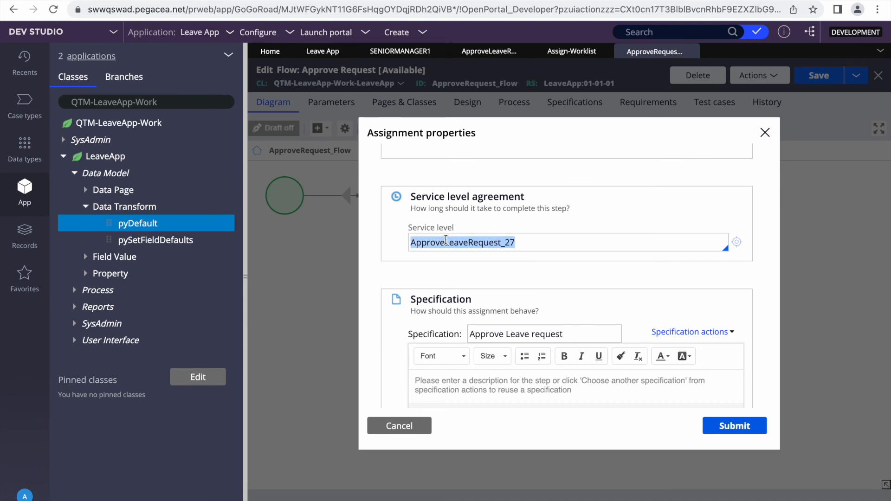
scroll(716, 244, "down", 4)
scroll(716, 245, "up", 3)
left_click(735, 199)
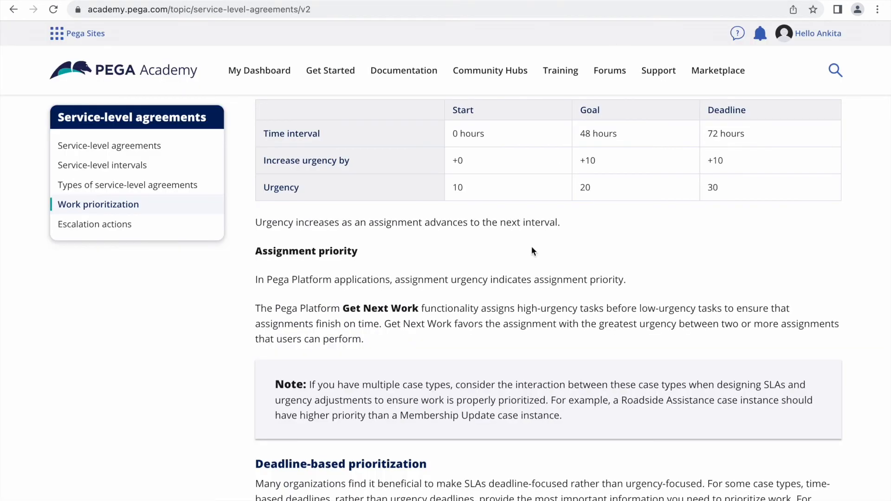
scroll(519, 291, "up", 4)
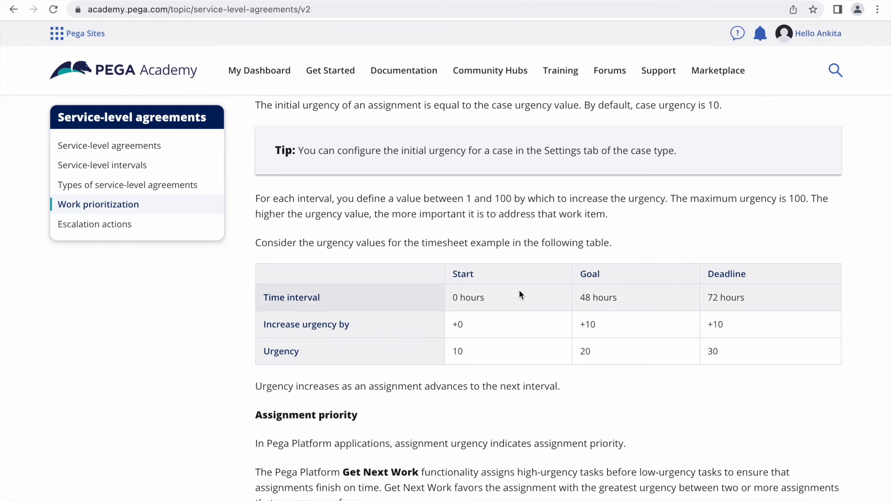